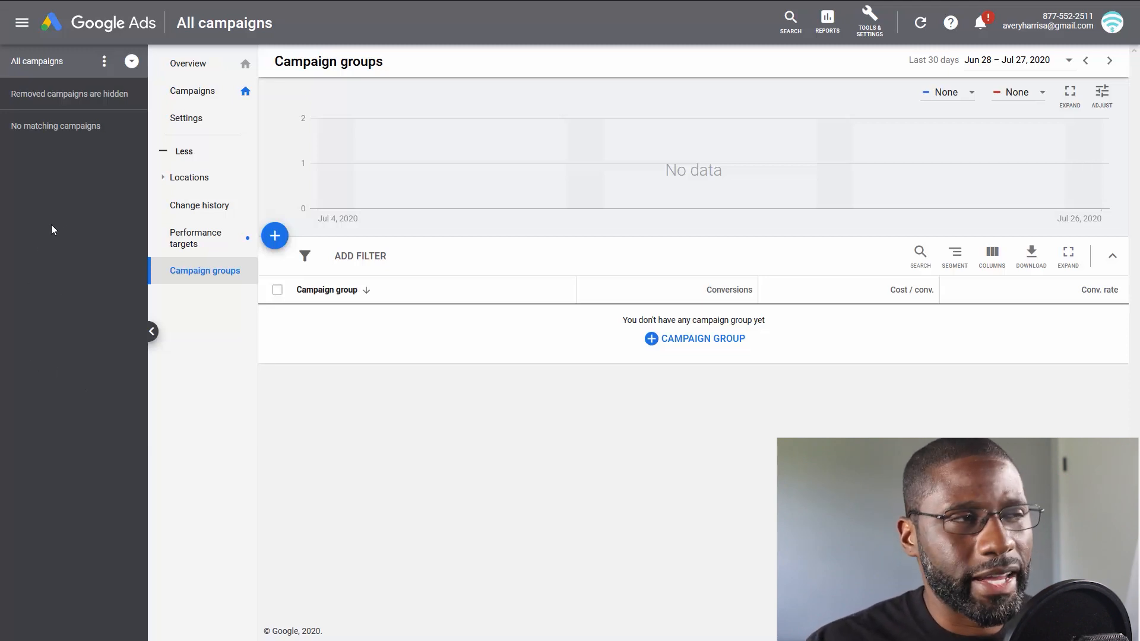
- Create a new campaign without a goal's guidance, using the Video type and the Custom video campaign subtype
click(194, 96)
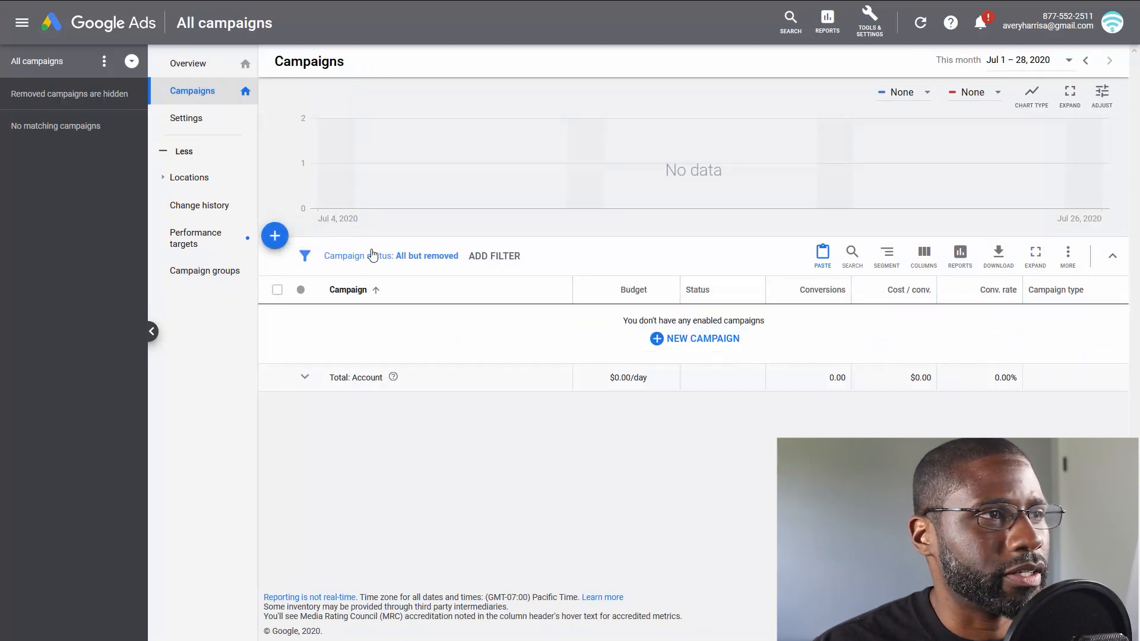
click(275, 236)
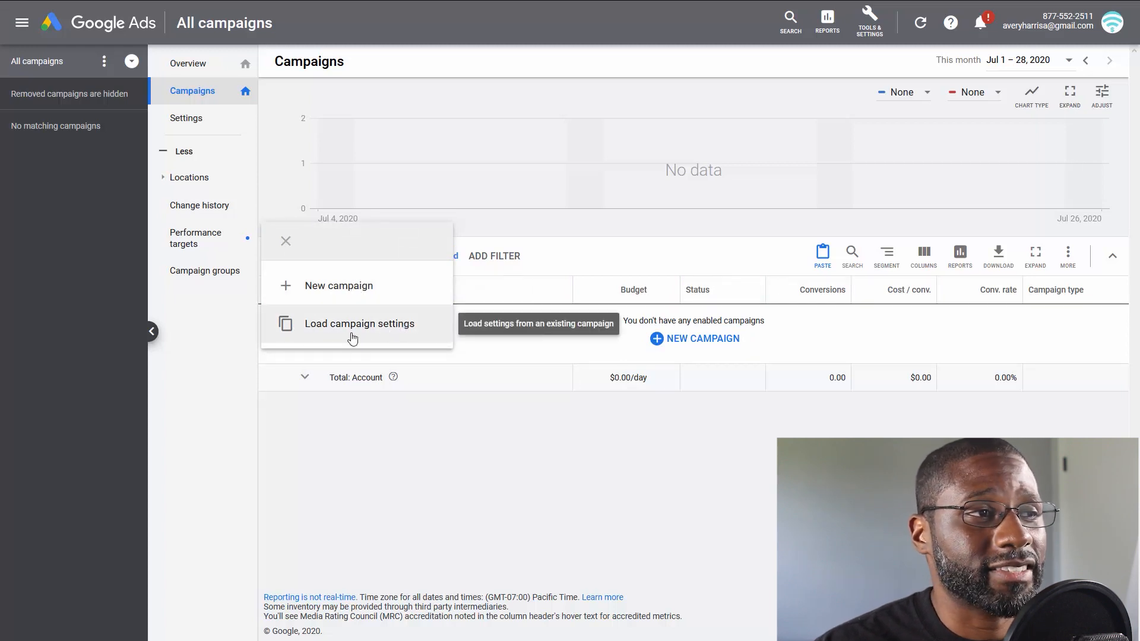
click(338, 286)
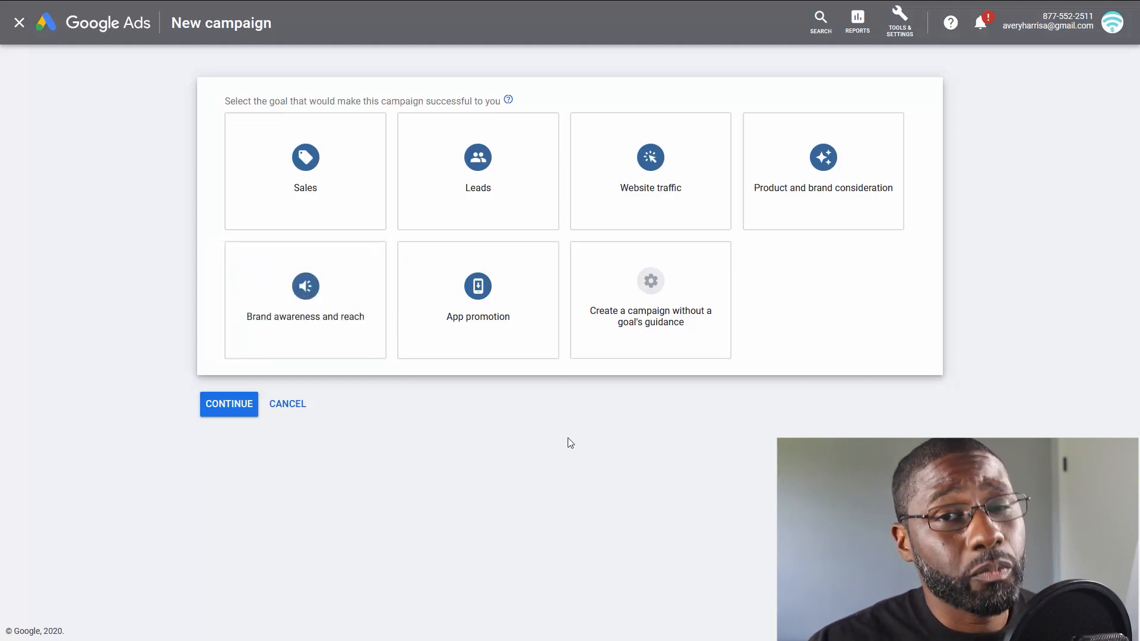
click(670, 291)
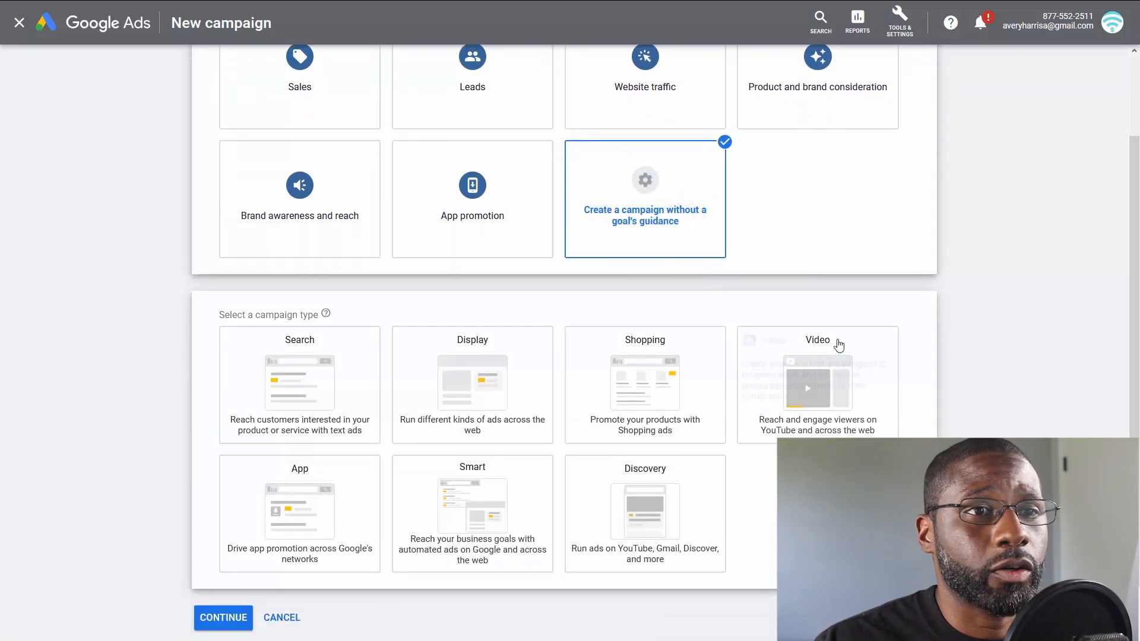
click(837, 350)
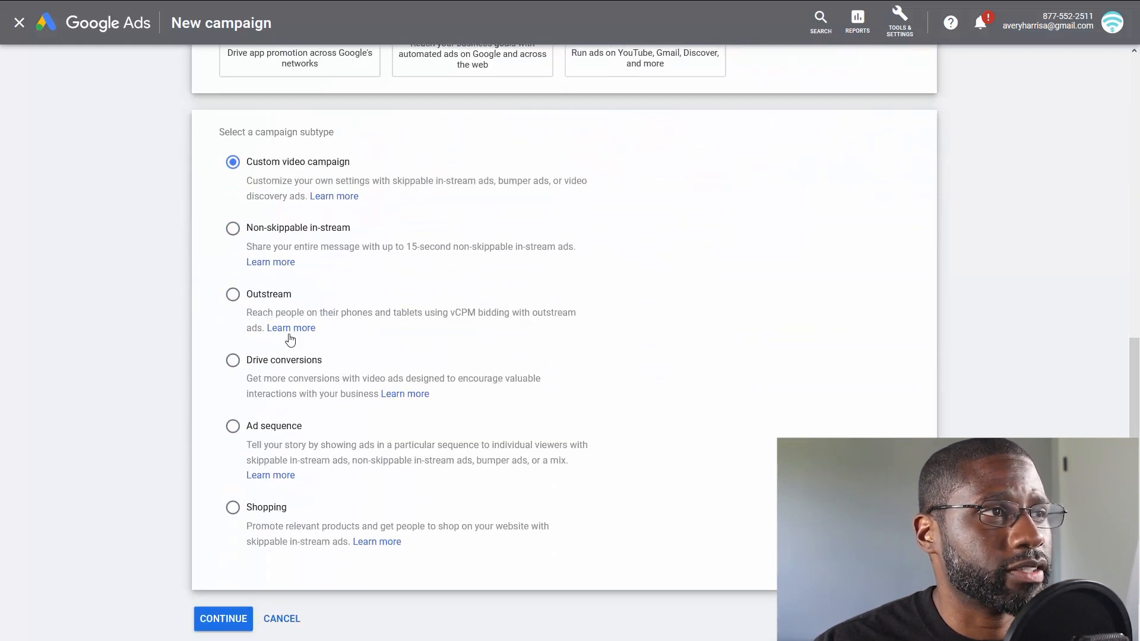
click(224, 623)
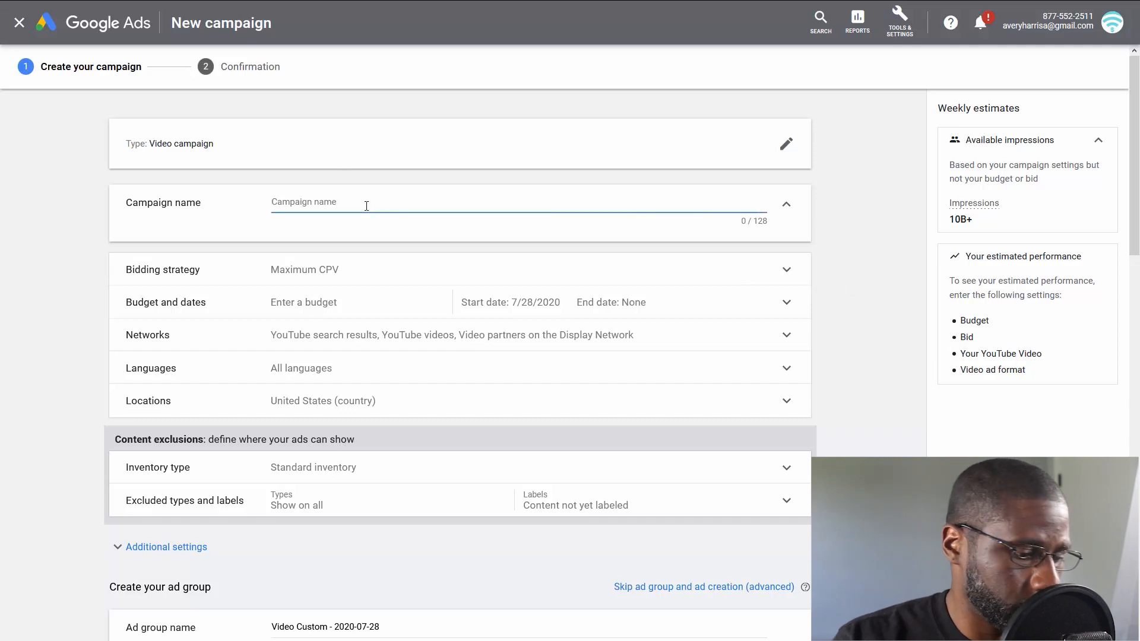
- Name the campaign "Sub count"
text(Sub conu)
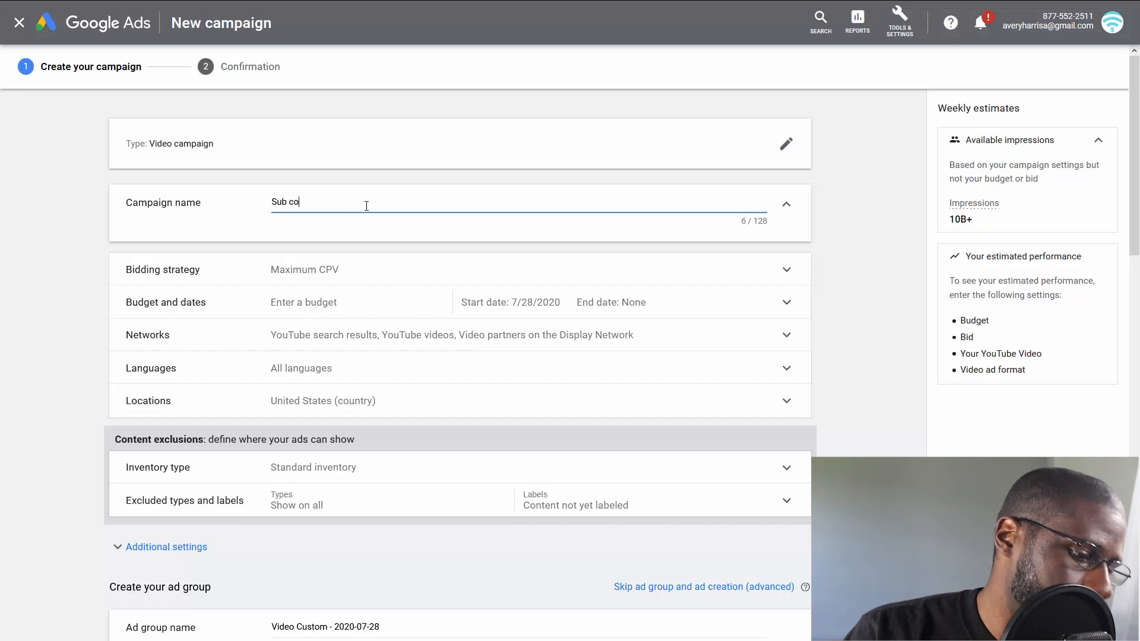
key(BackSpace)
key(BackSpace)
text(unt)
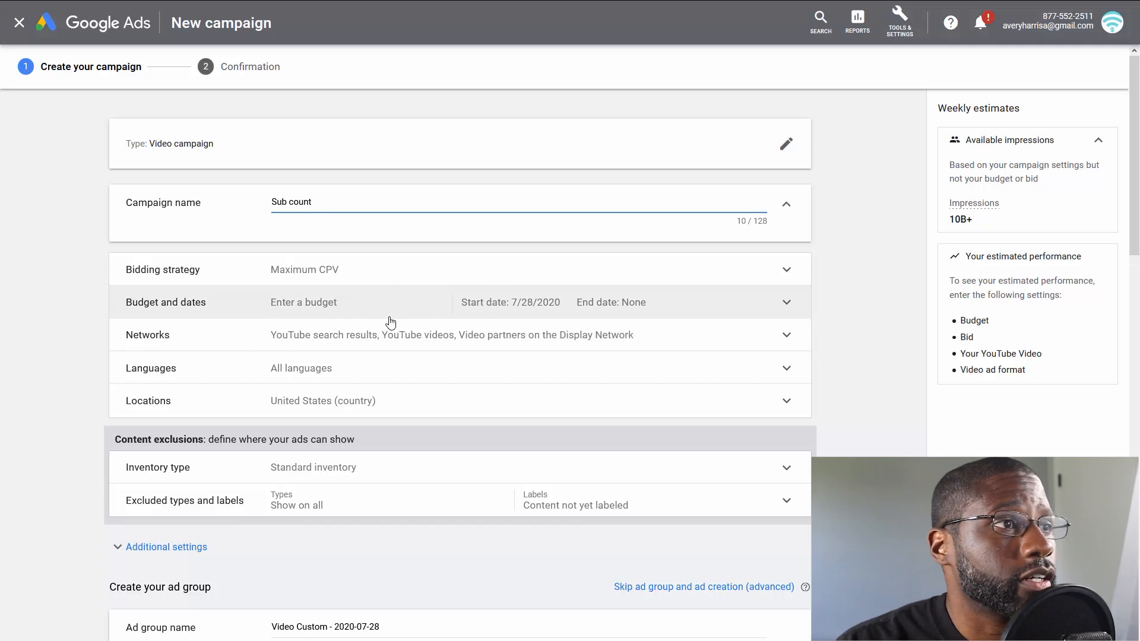
- Set the campaign's budget to $5.00 daily
scroll(371, 302, down, 1)
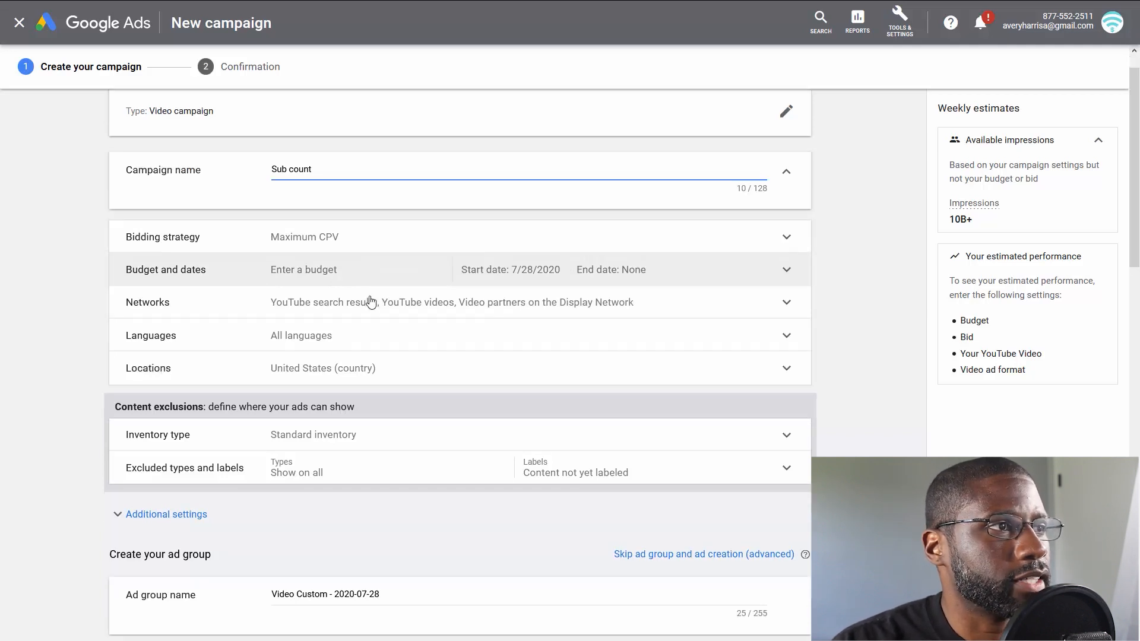
scroll(382, 242, down, 1)
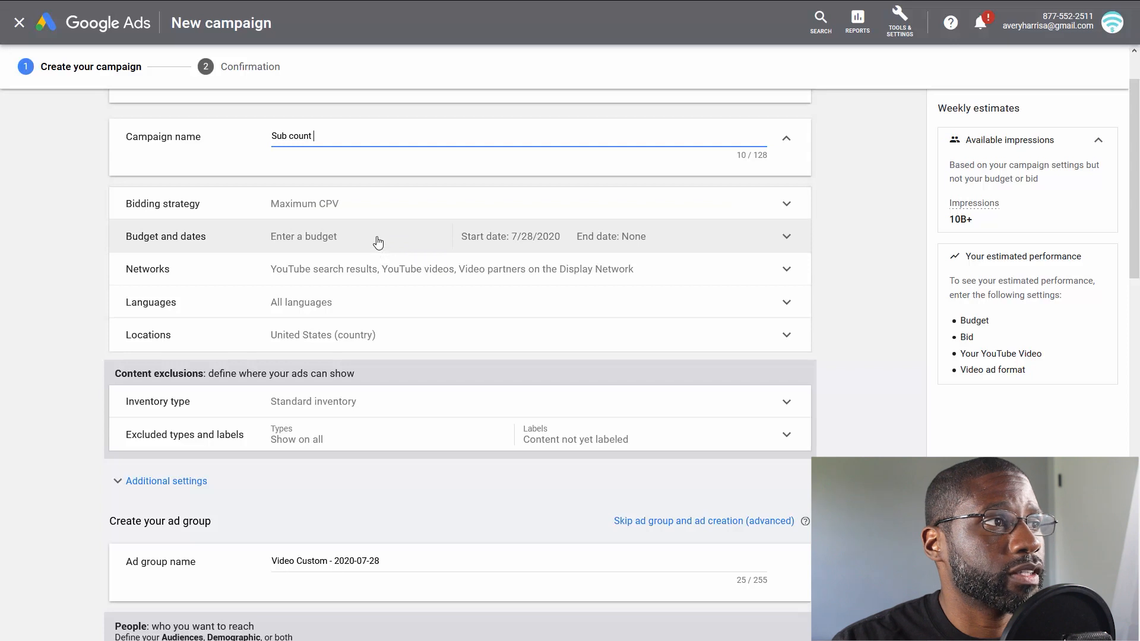
click(792, 239)
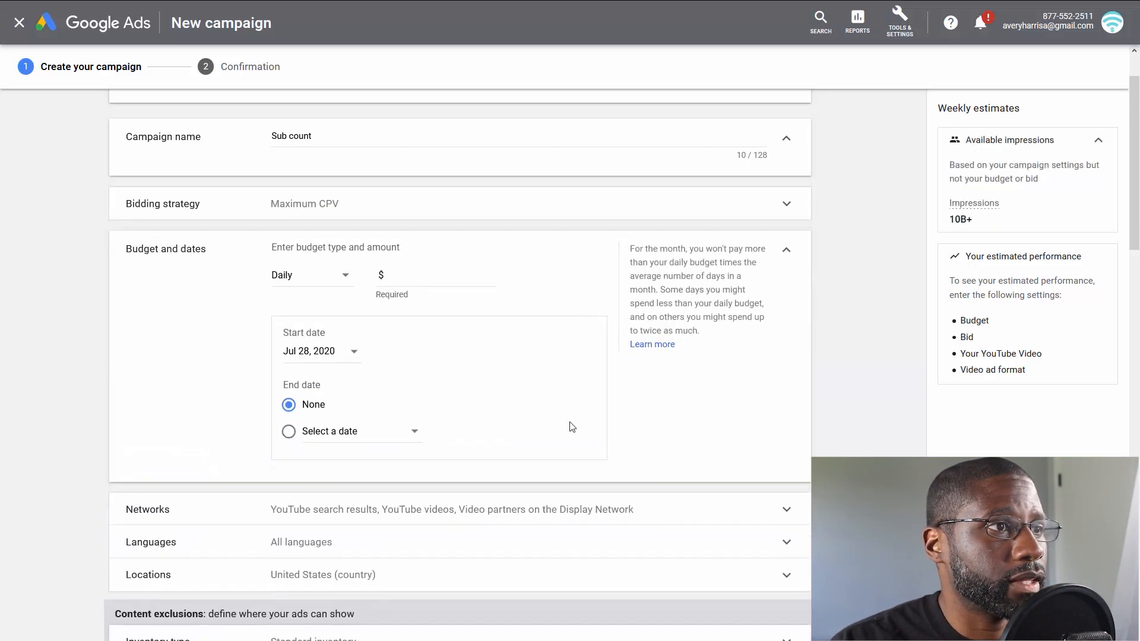
click(458, 282)
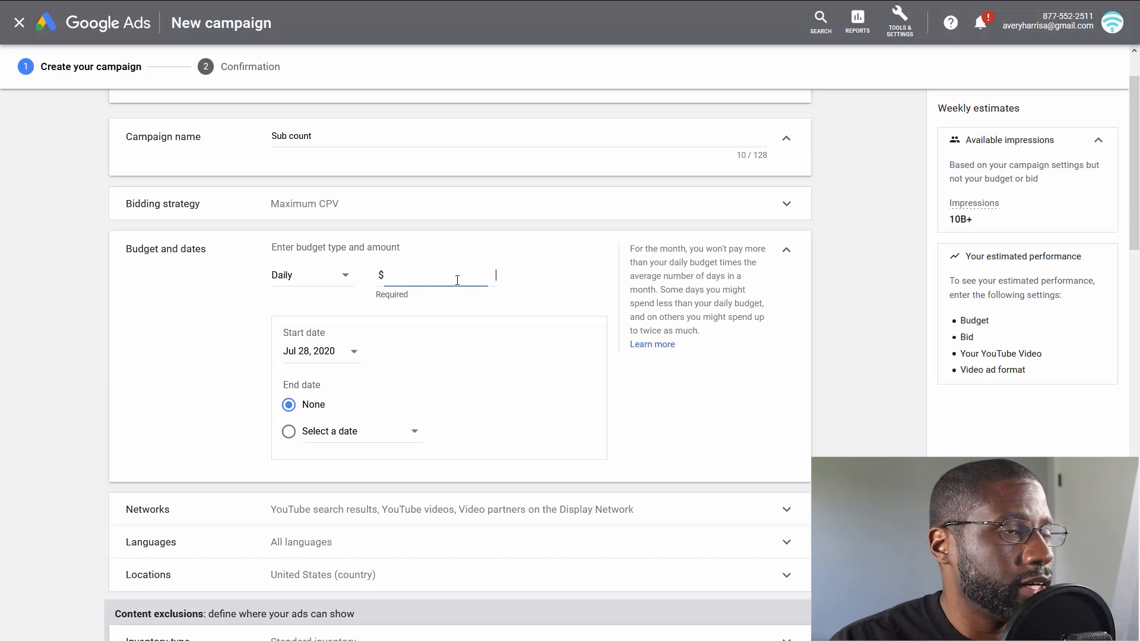
click(344, 276)
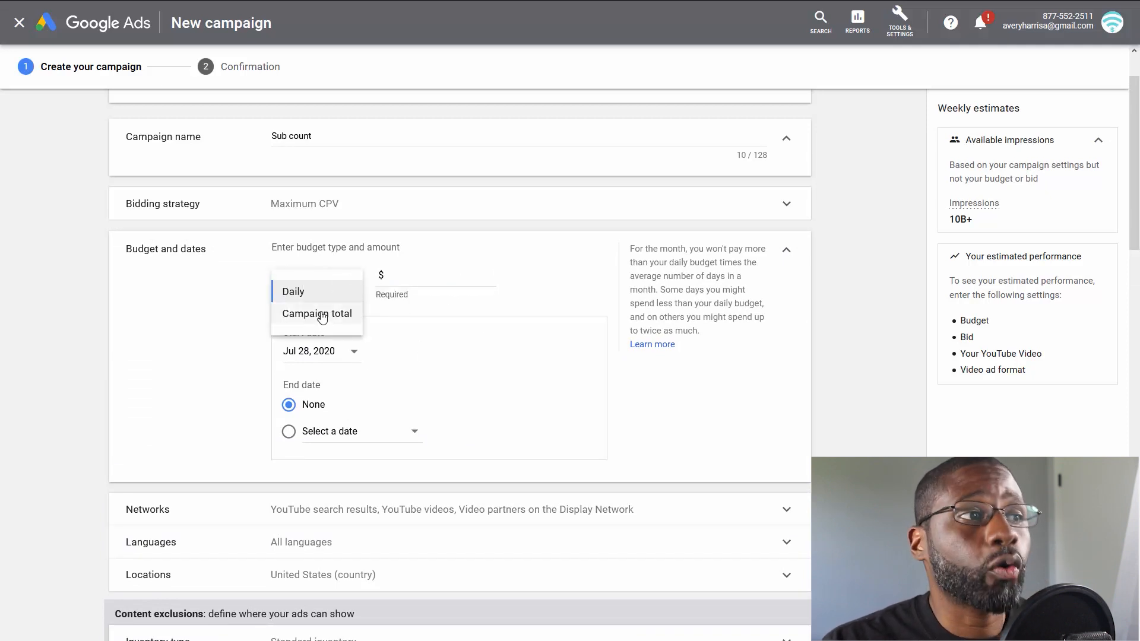
click(442, 280)
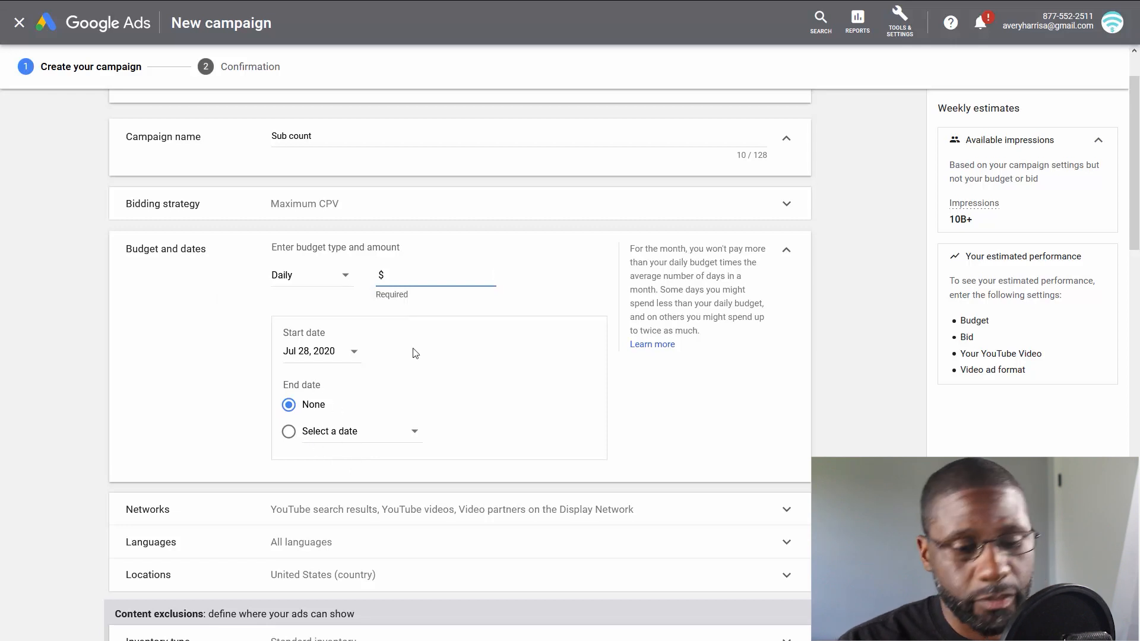
text(5.00)
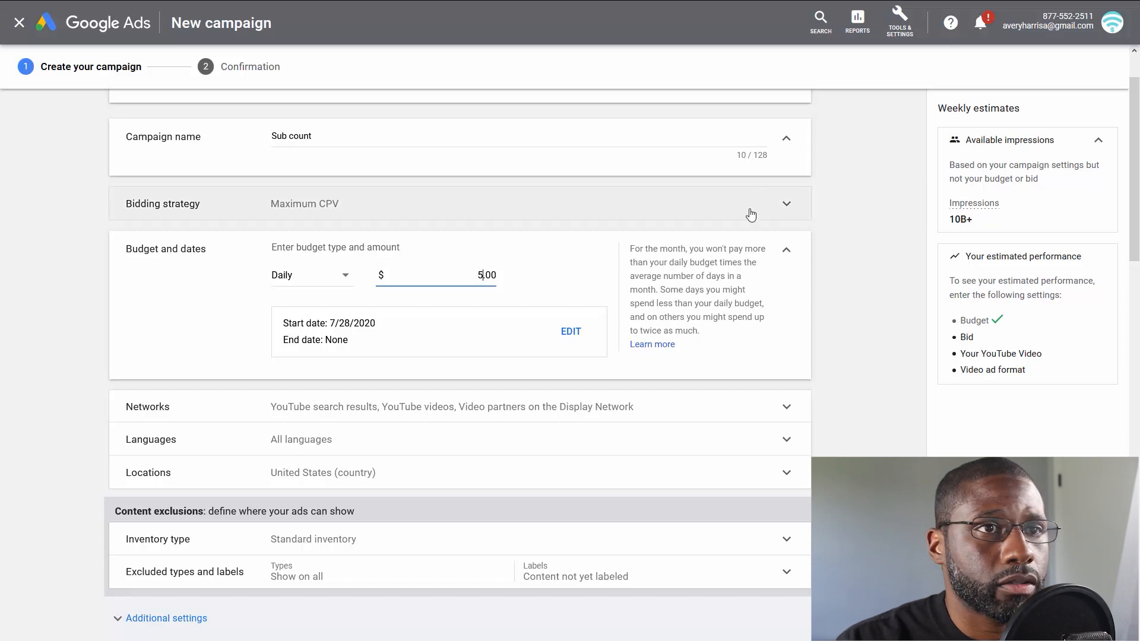
click(786, 250)
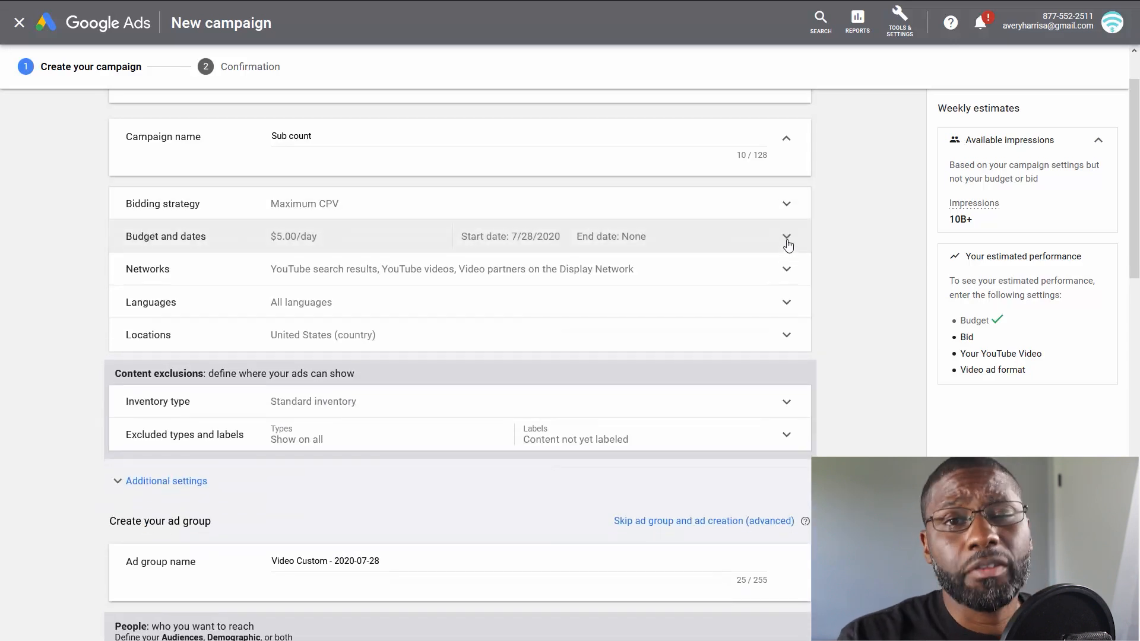
click(784, 239)
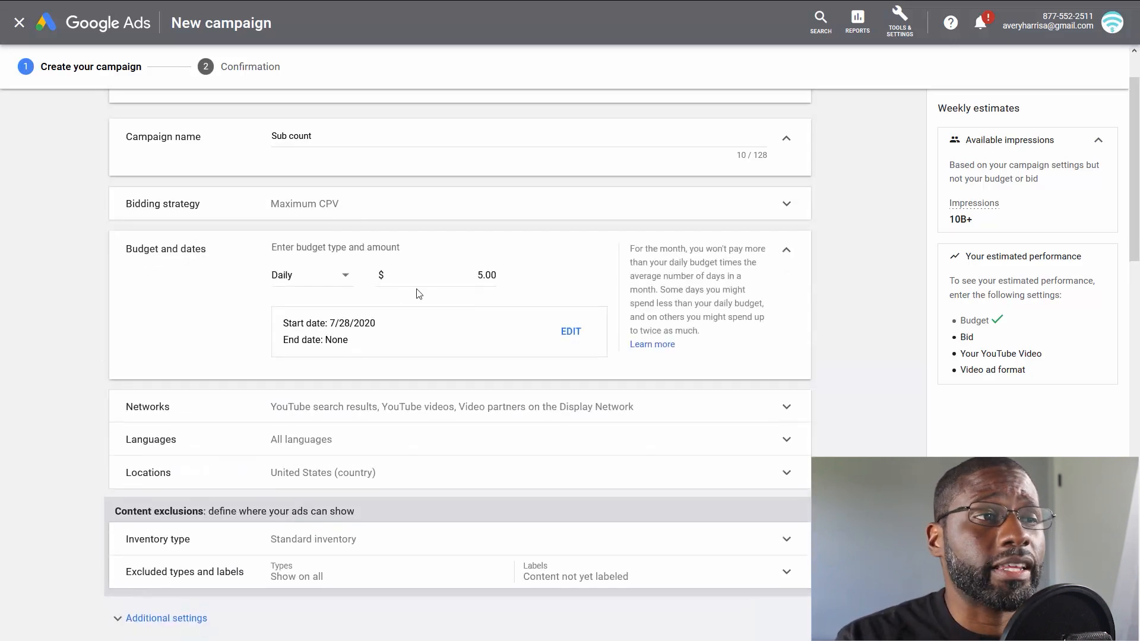
drag(482, 275, 469, 272)
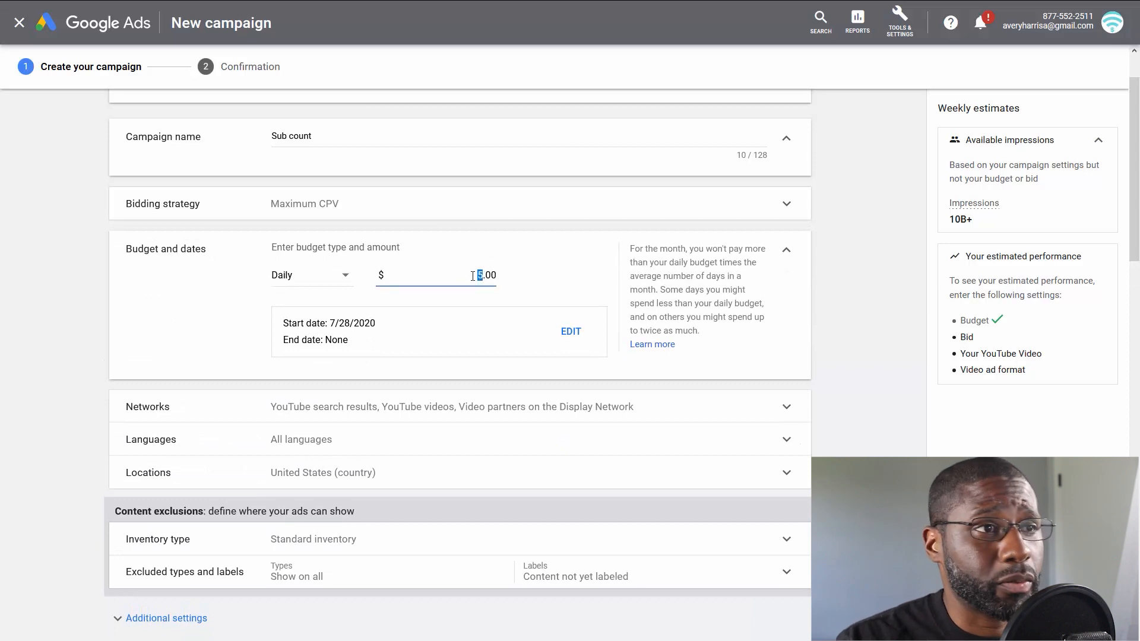
click(787, 250)
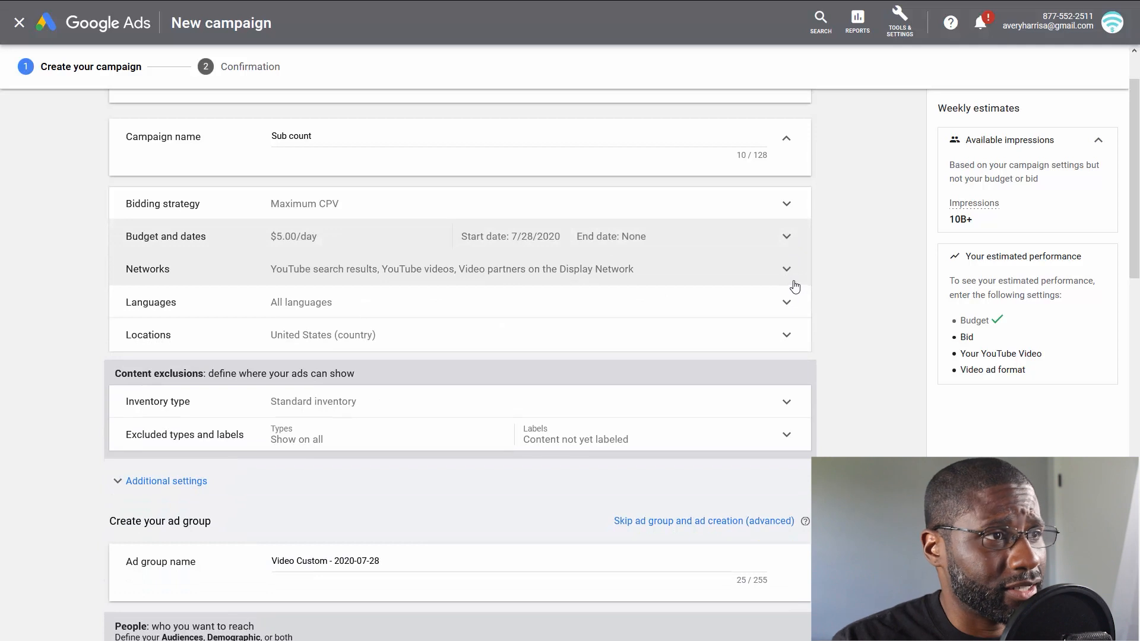
- Review the campaign's network options for YouTube search results, YouTube videos and video partners on the Display Network
click(787, 270)
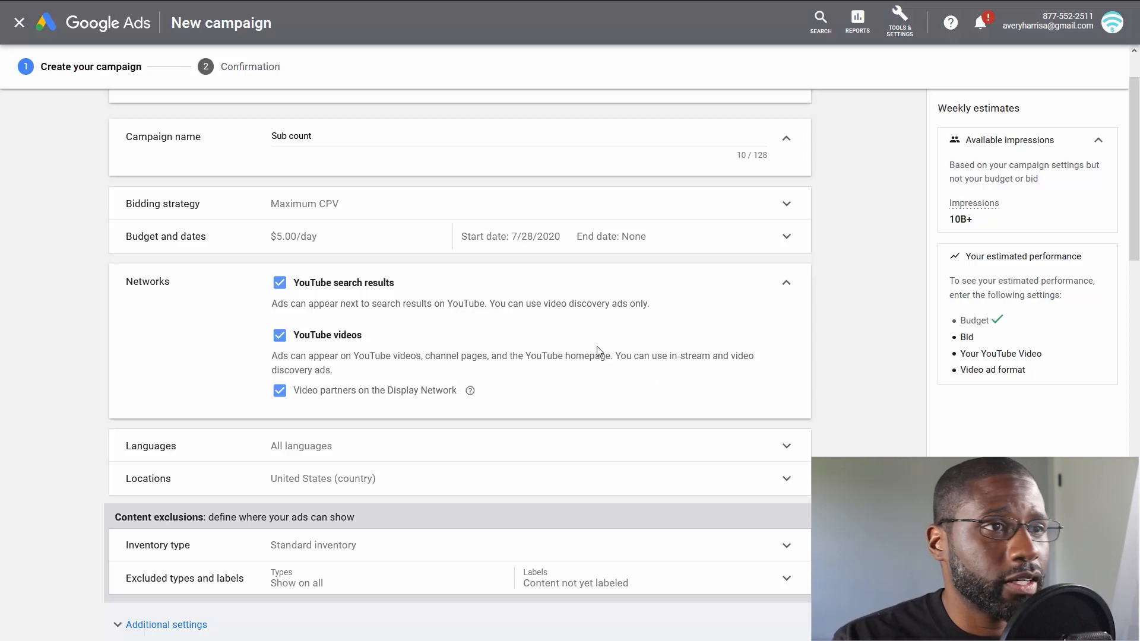
drag(547, 303, 646, 303)
click(658, 305)
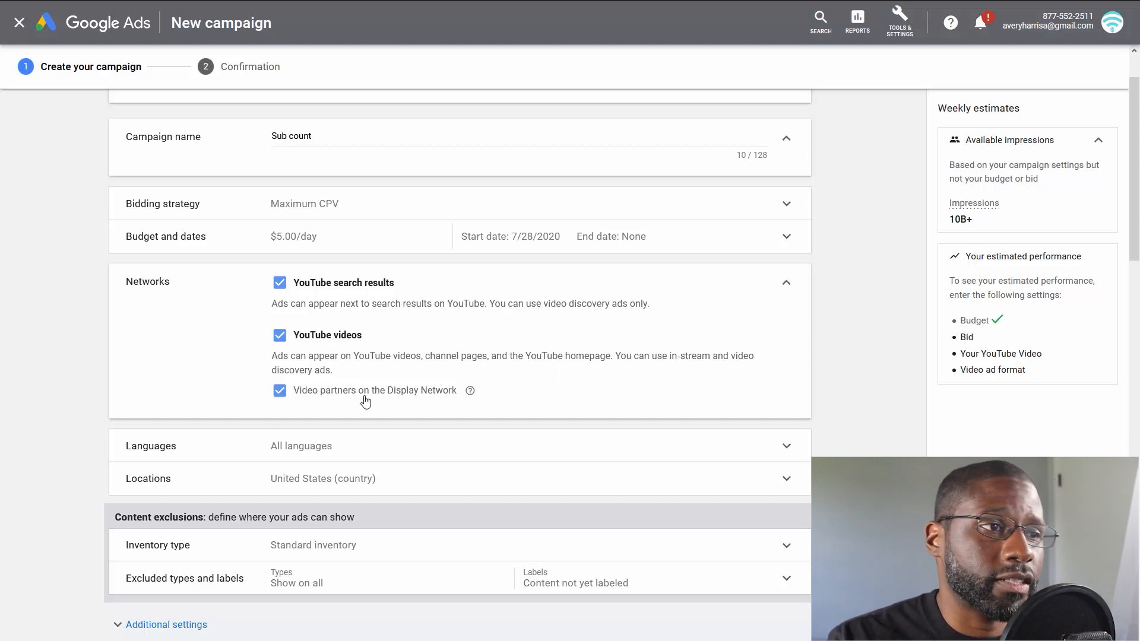
click(788, 284)
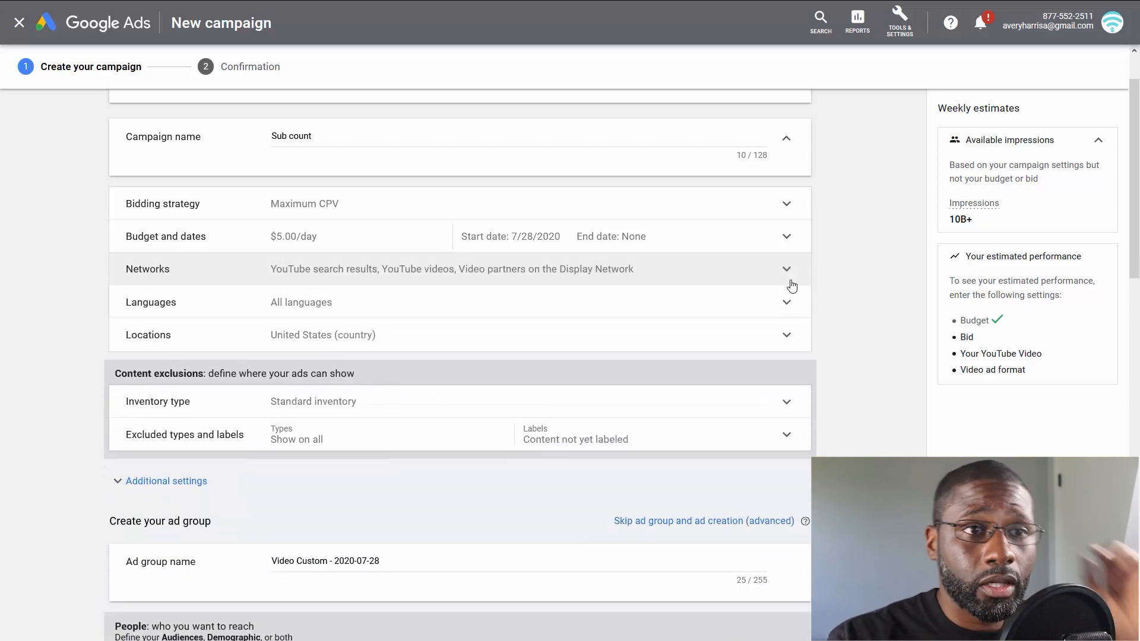
- Restrict the campaign's languages to English
click(786, 302)
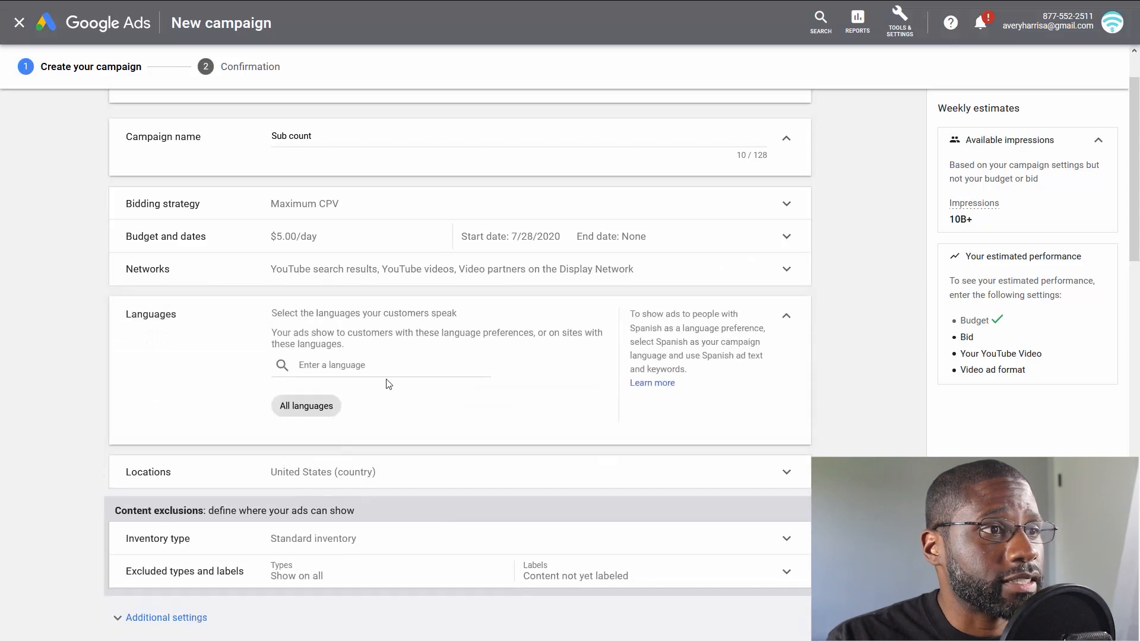
click(396, 364)
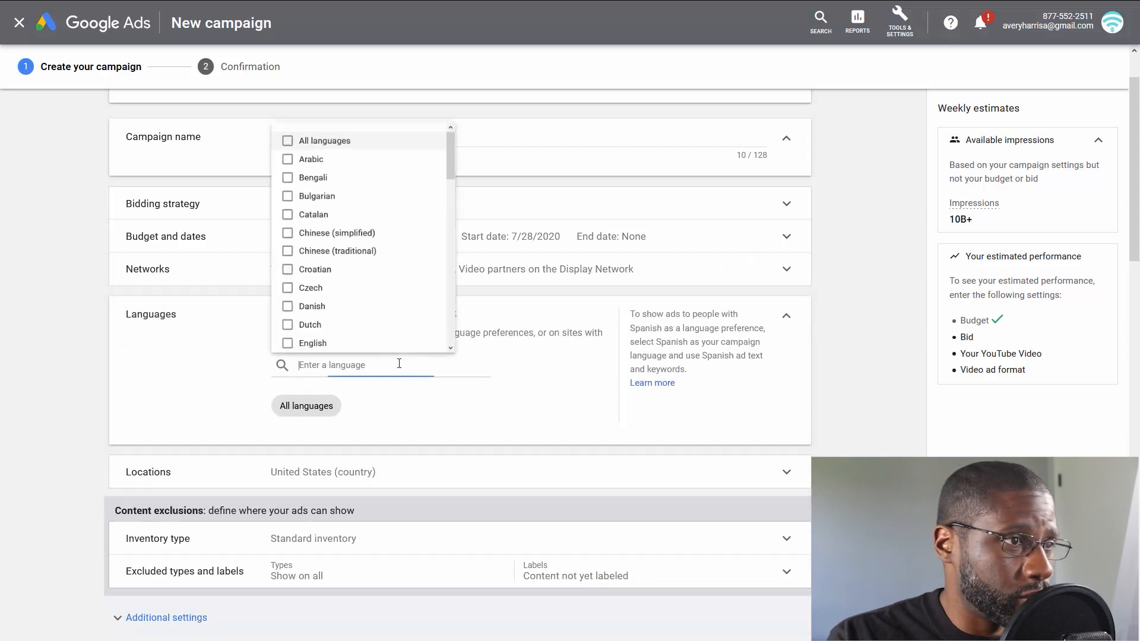
click(290, 342)
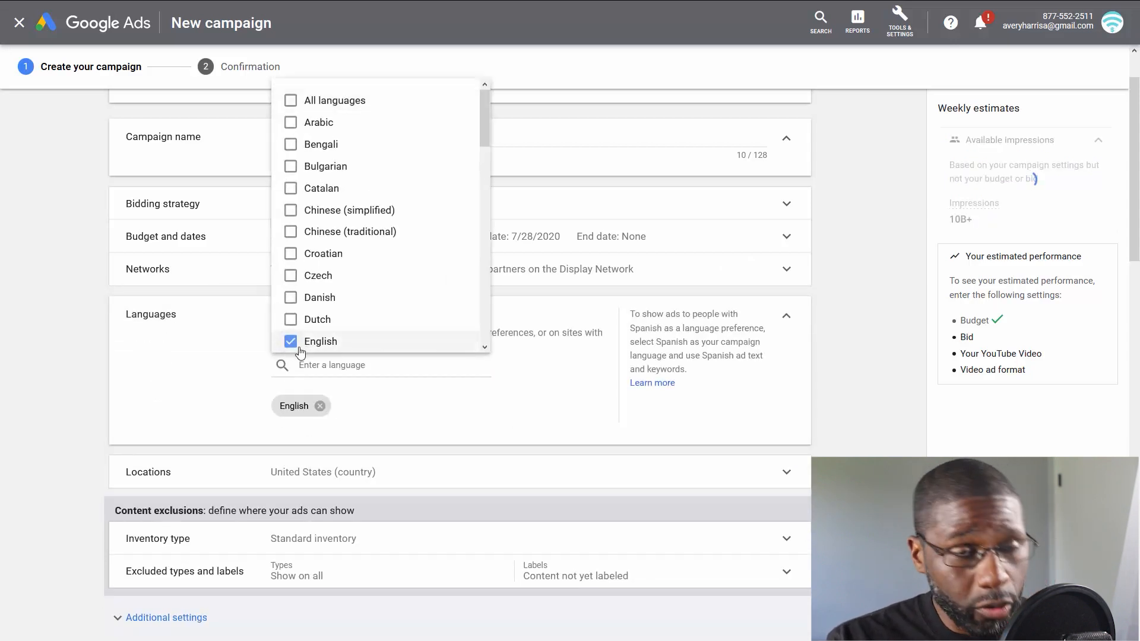
click(786, 323)
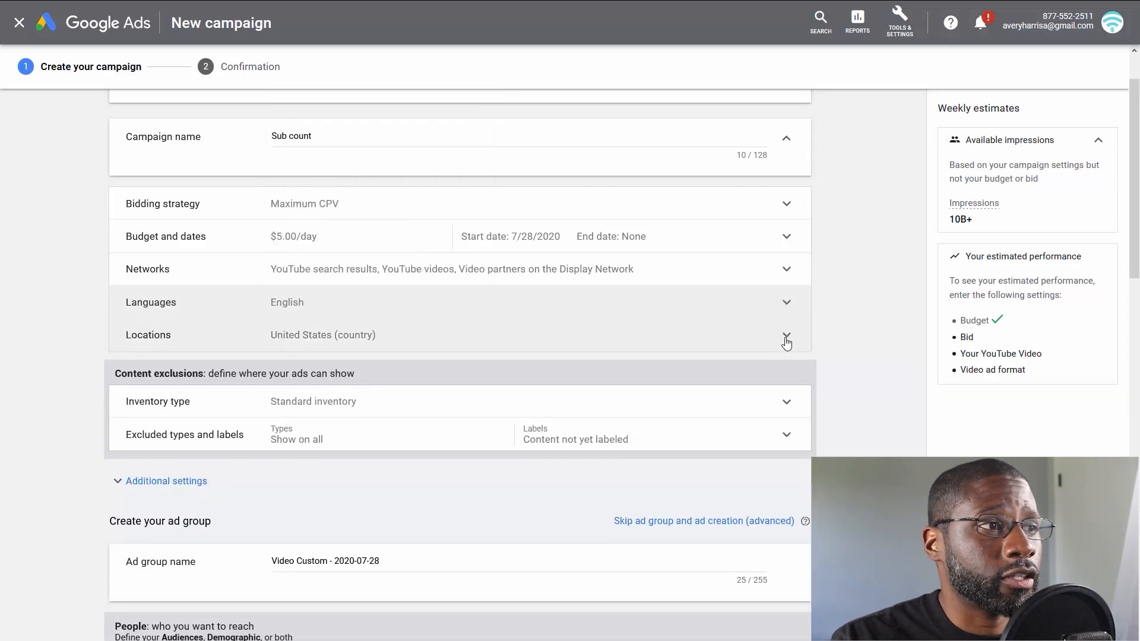
- Try excluding the United States as a custom location, remove the exclusion and return the location targeting to United States
click(786, 335)
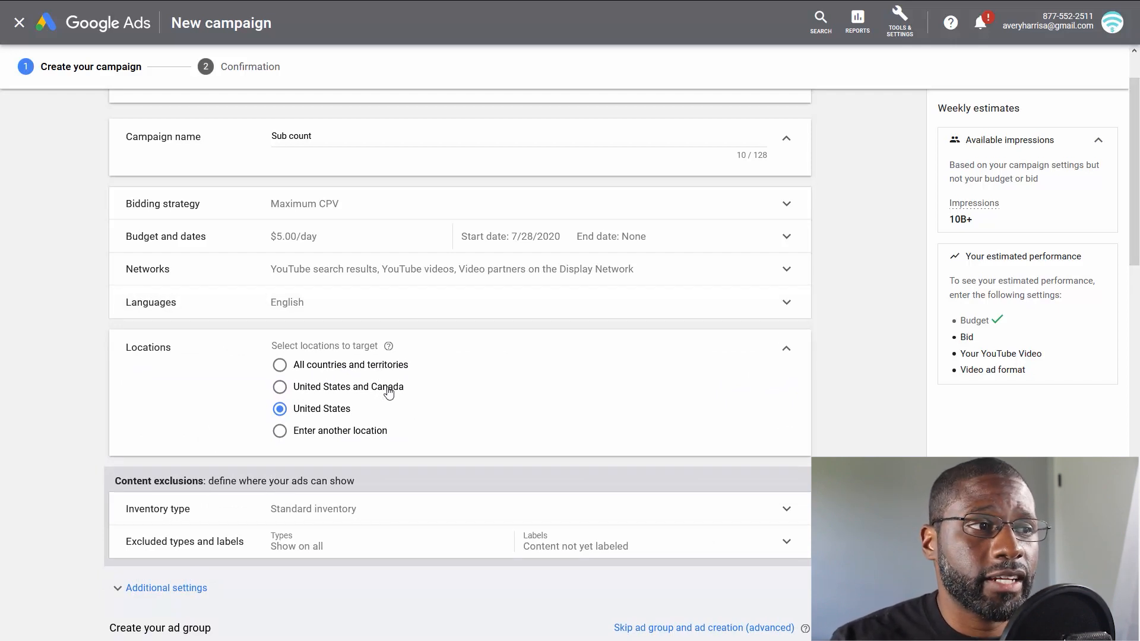
click(369, 435)
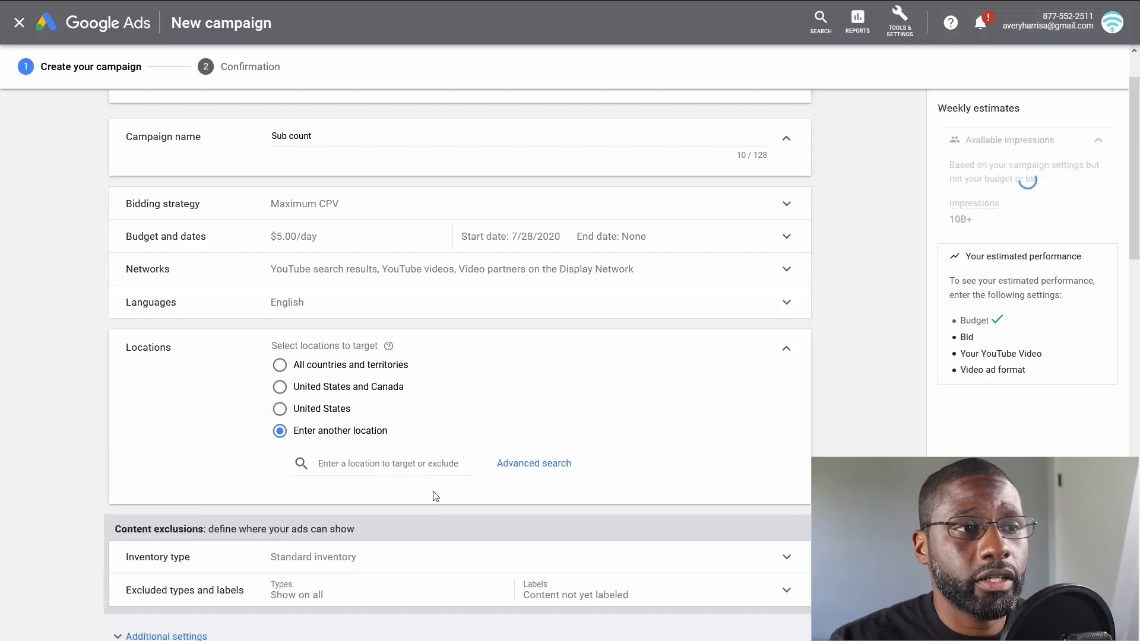
click(442, 464)
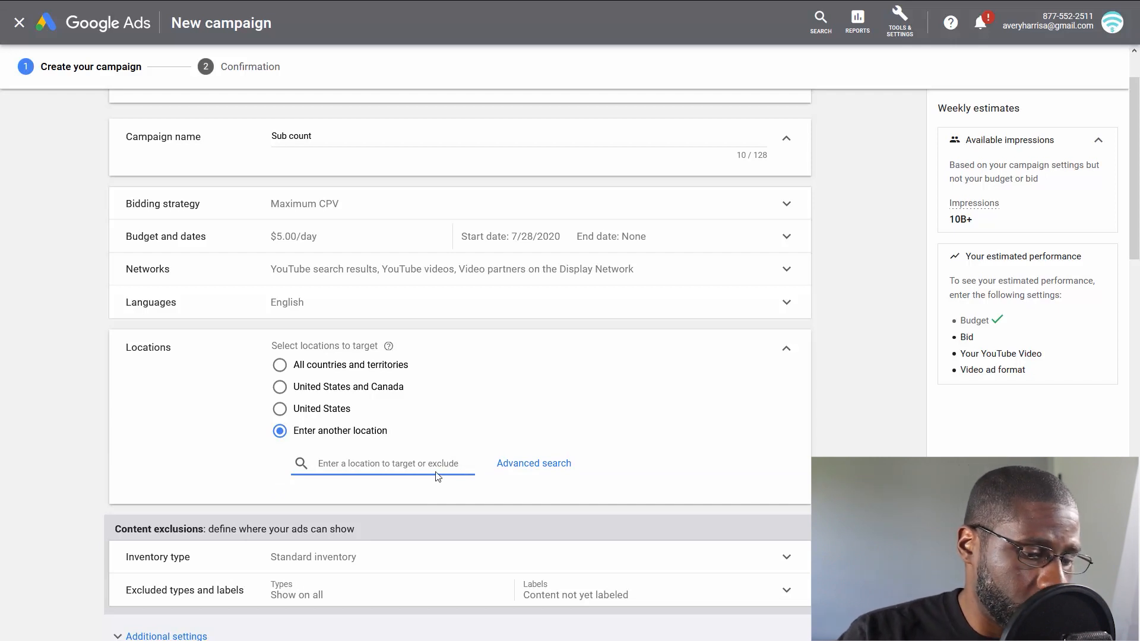
text(un)
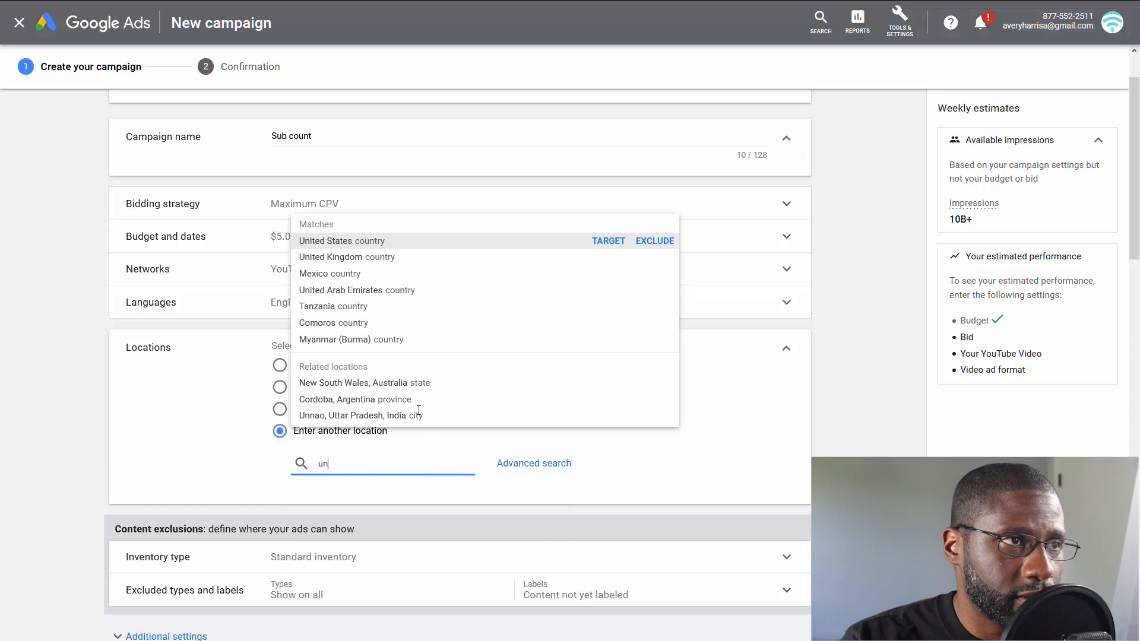
click(654, 240)
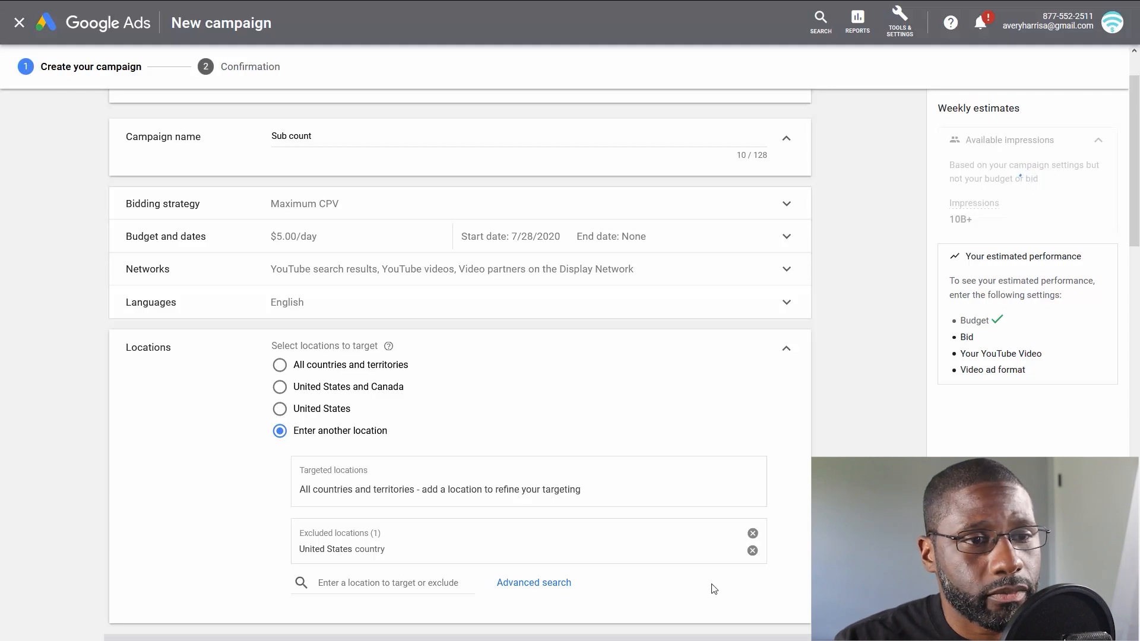
click(753, 550)
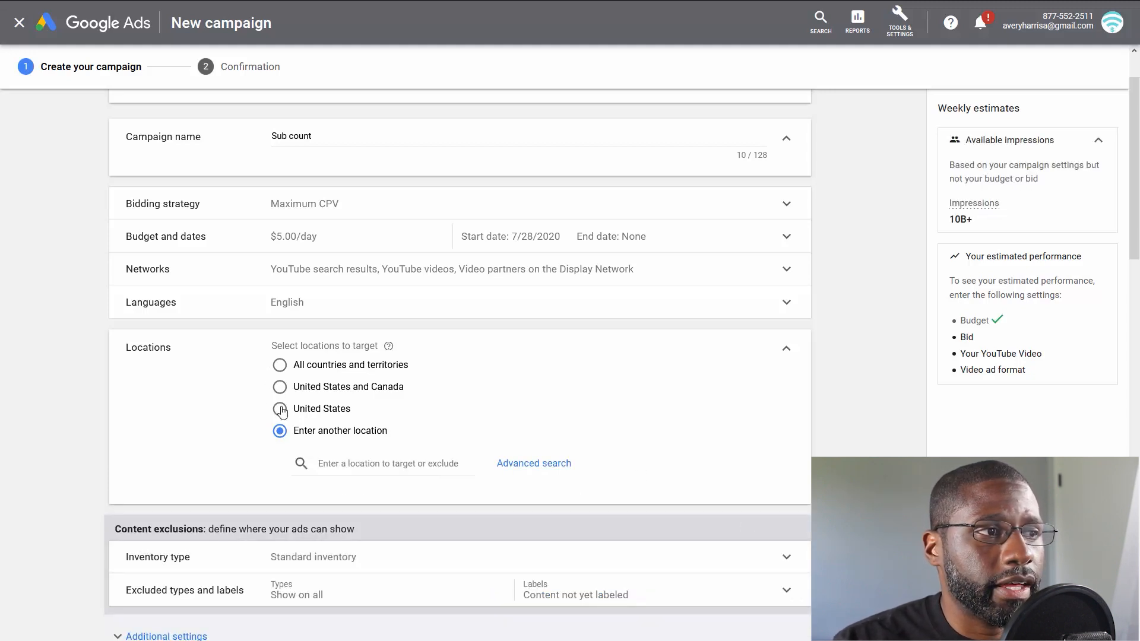
click(280, 409)
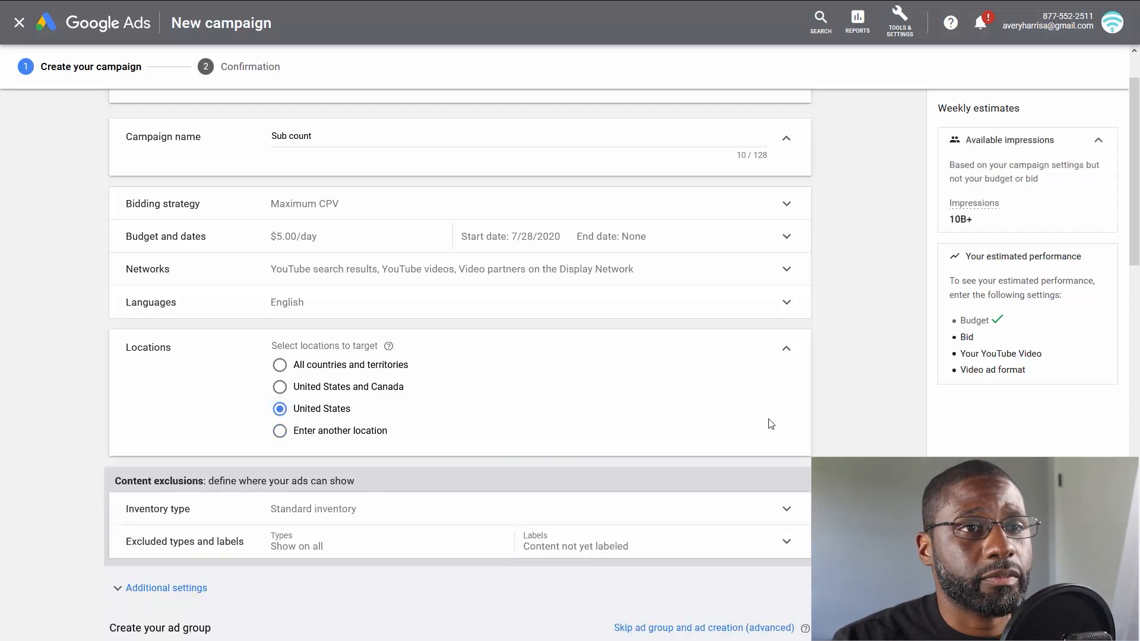
click(786, 350)
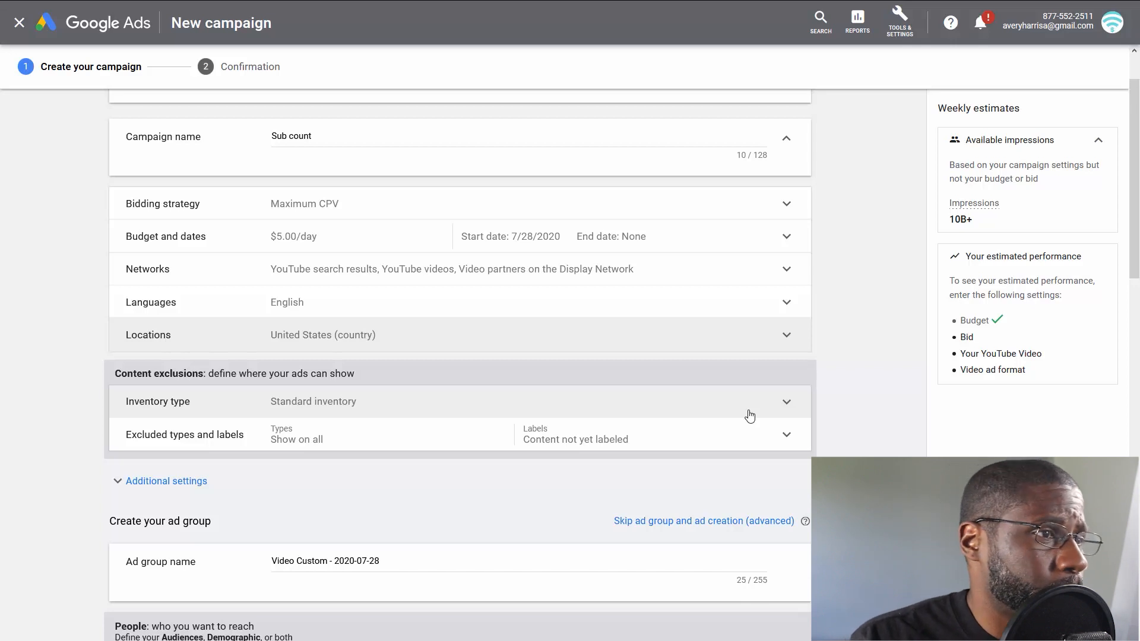
scroll(742, 348, down, 1)
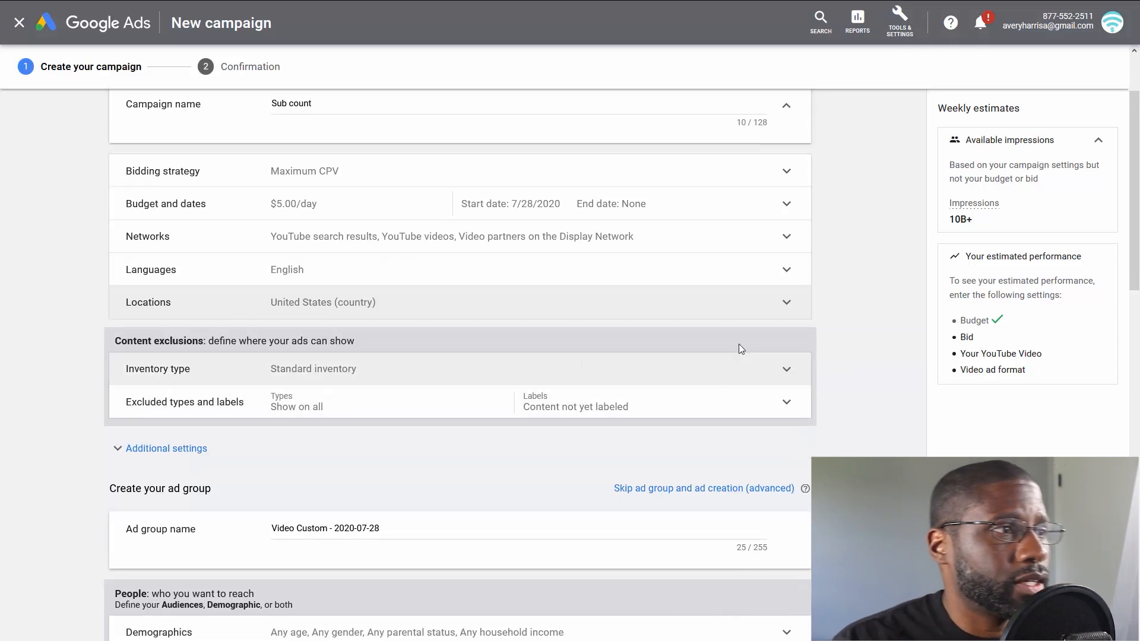
- Set the campaign's inventory type to Expanded inventory
click(787, 373)
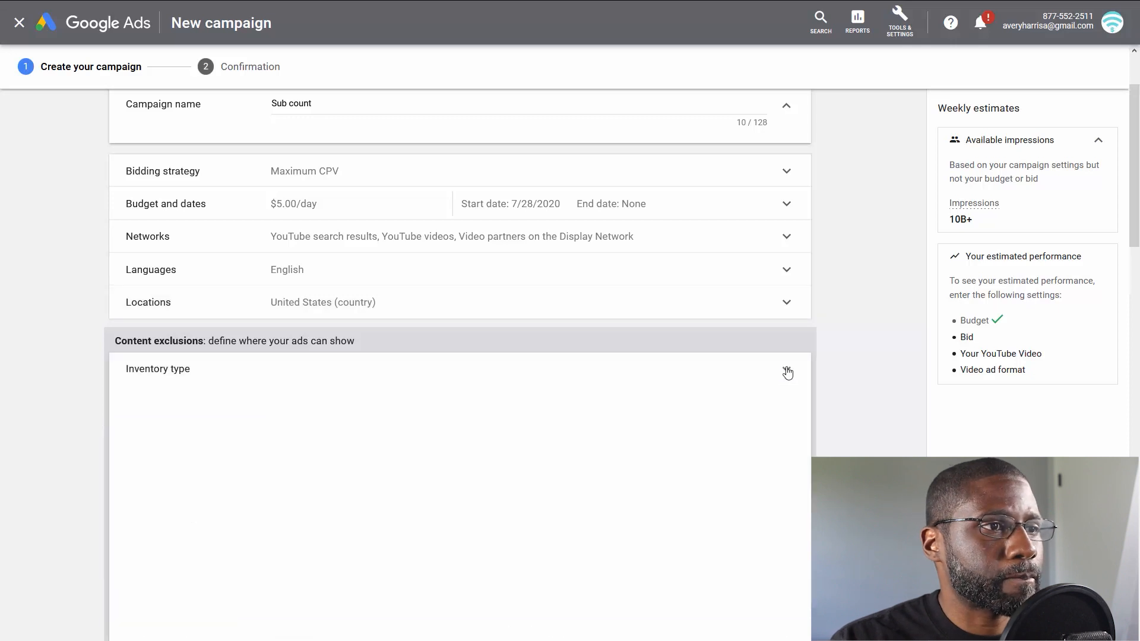
scroll(785, 372, down, 1)
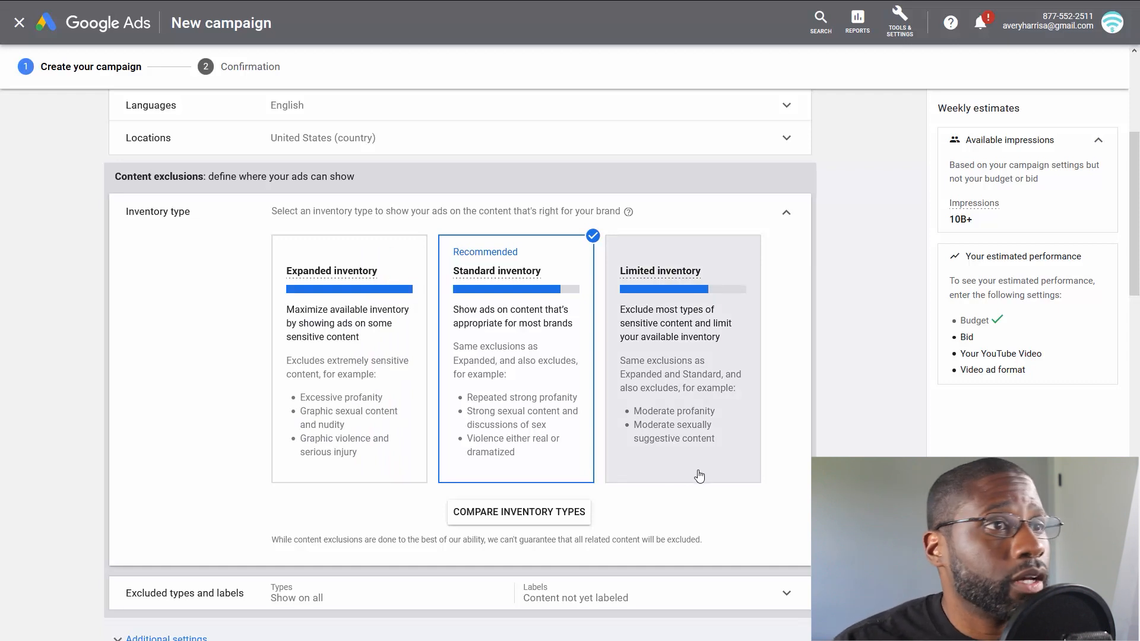
click(302, 403)
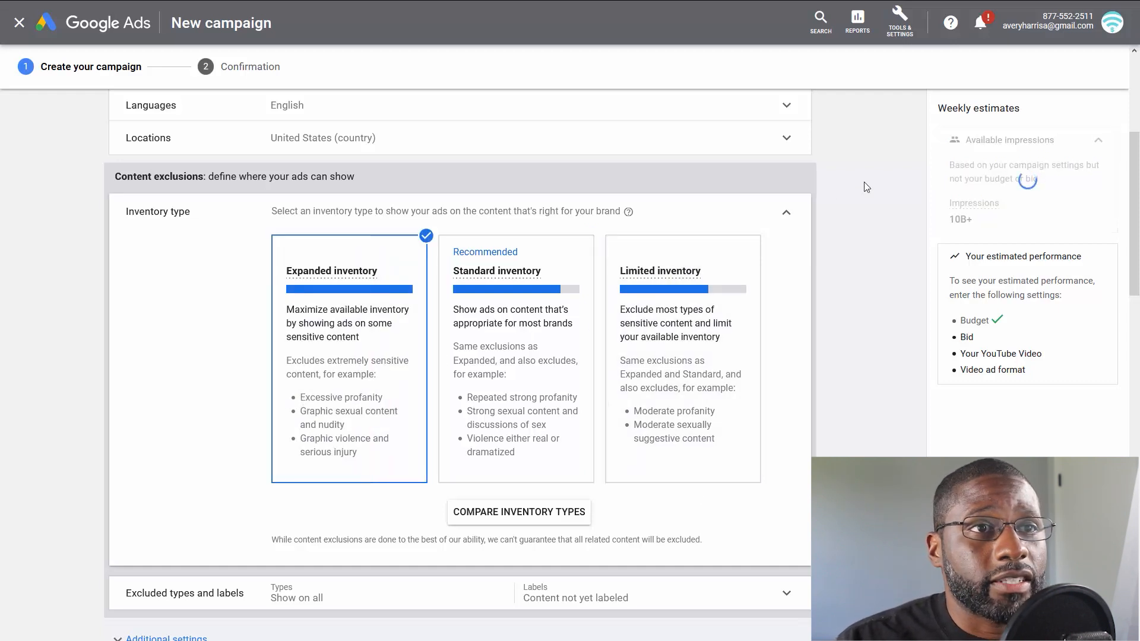
click(787, 214)
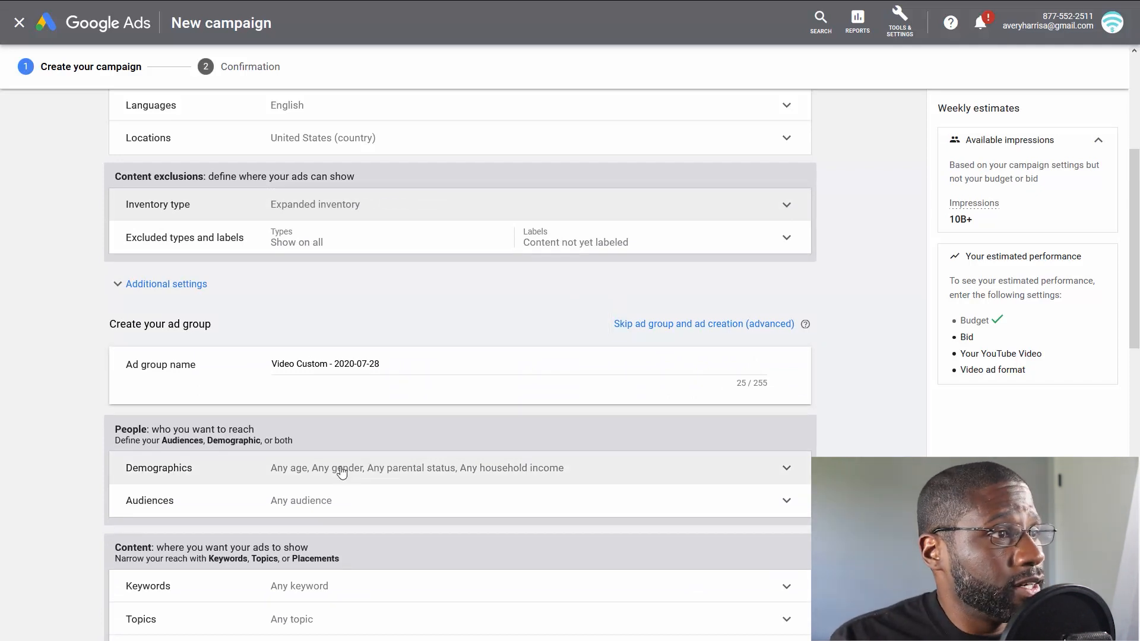
- Rename the ad group as "sub placement"
scroll(398, 368, down, 1)
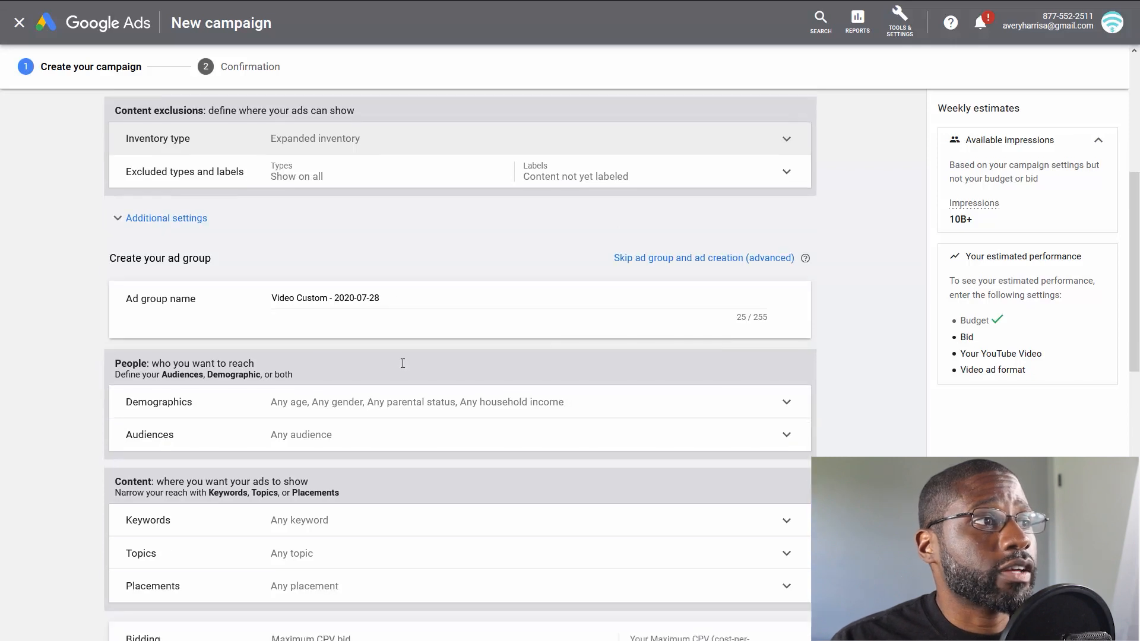
drag(407, 298, 276, 311)
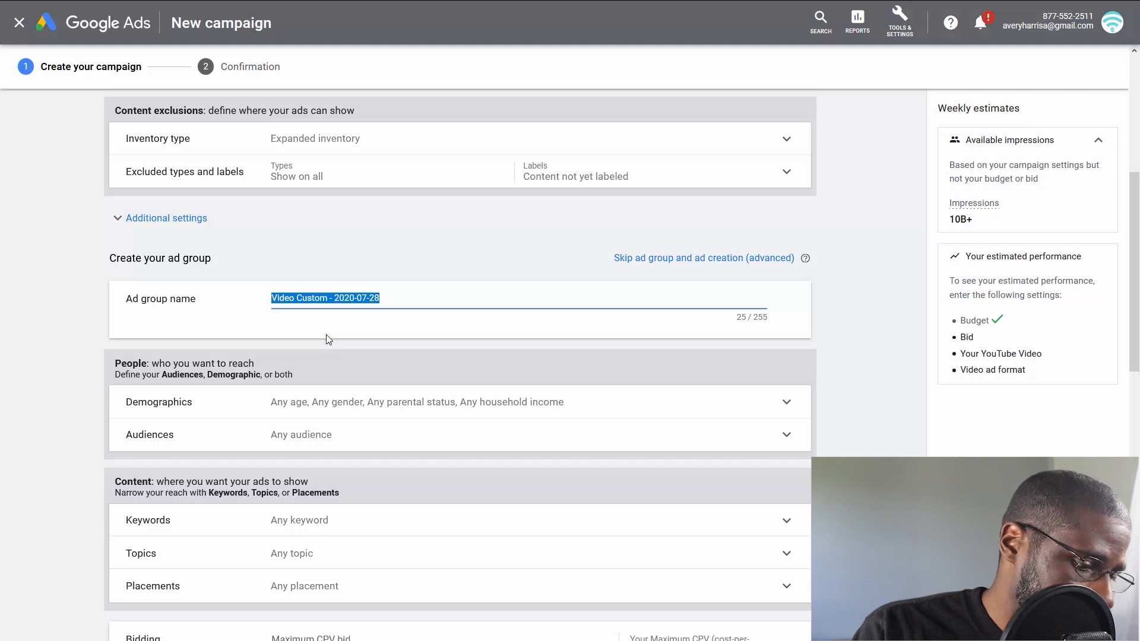
text(subv |)
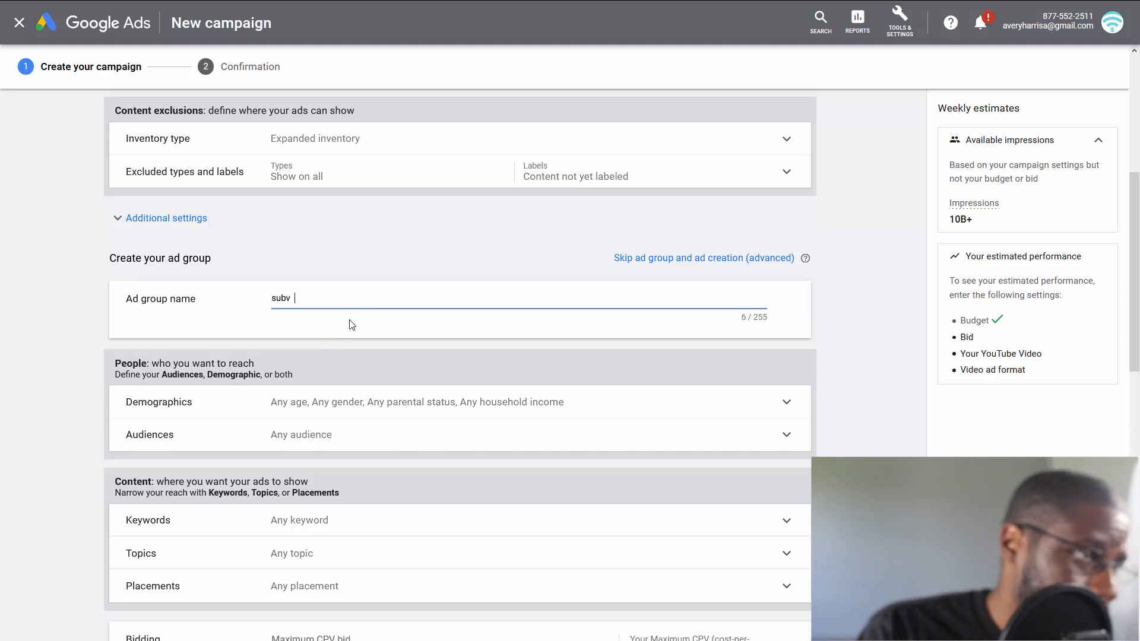
key(BackSpace)
key(BackSpace)
key(BackSpace)
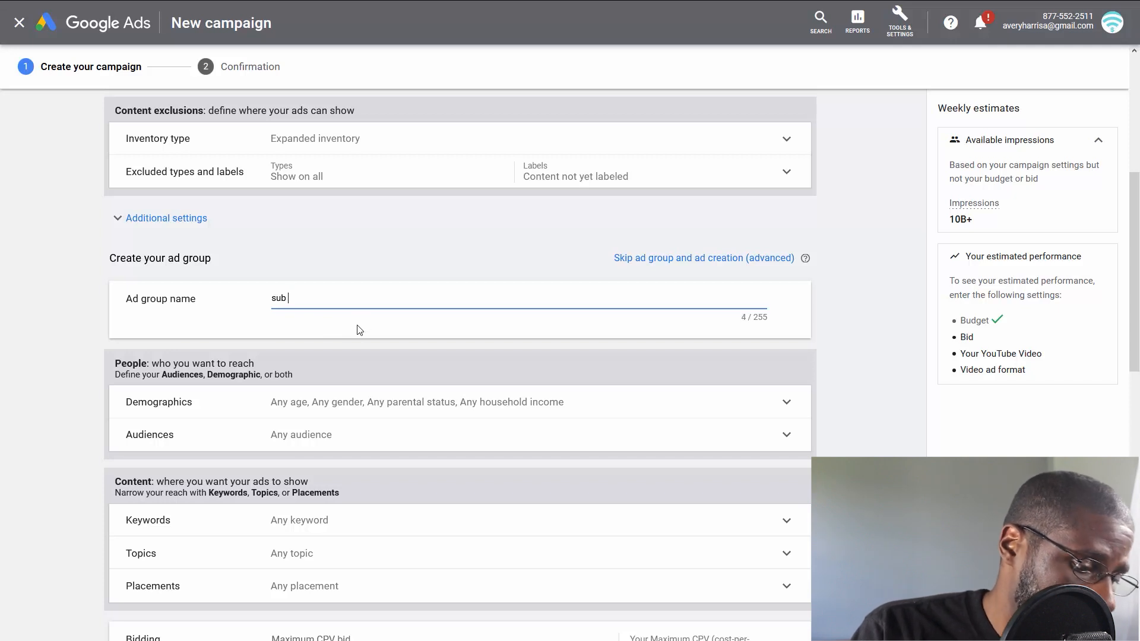
text(placem)
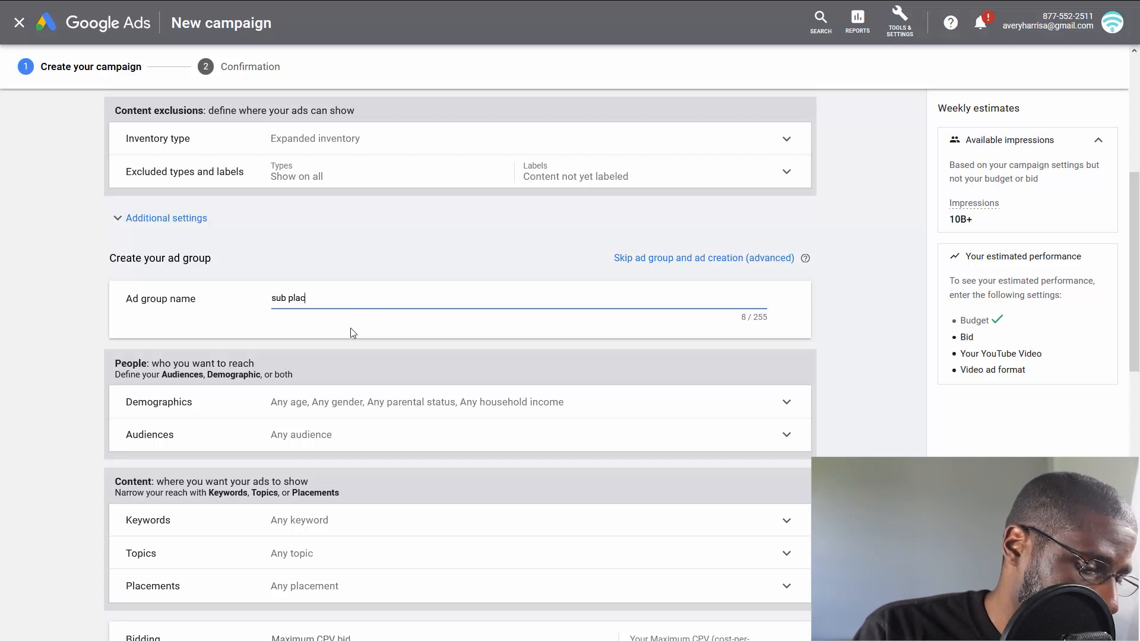
text(ent)
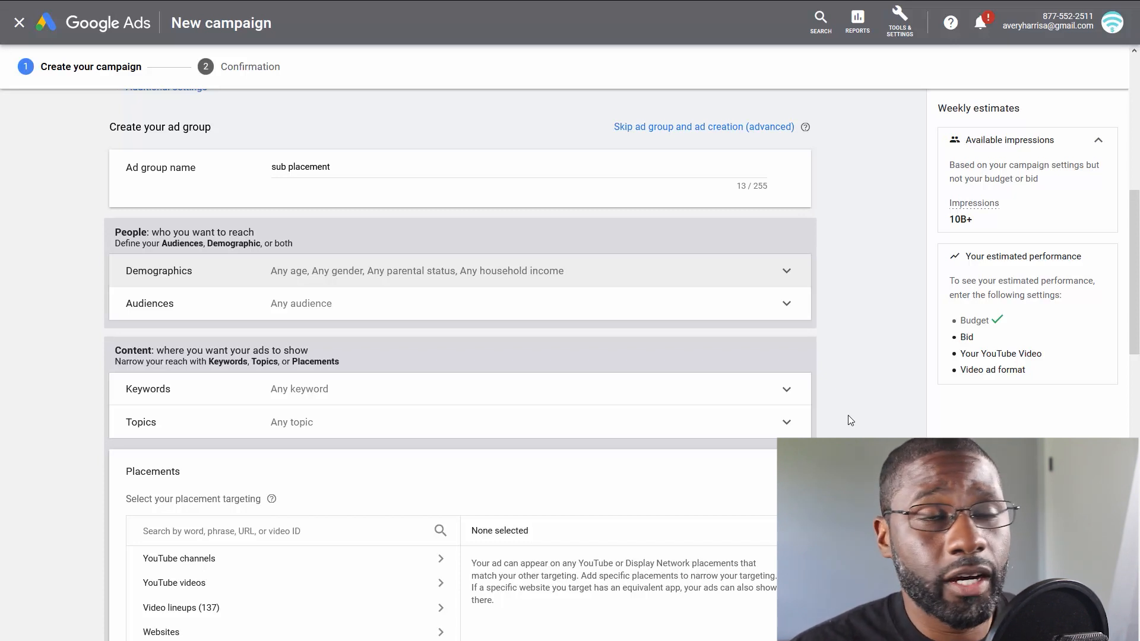
- Review the ad group's demographic targeting by gender, age, parental status and household income, and its placement targeting options
scroll(597, 490, up, 3)
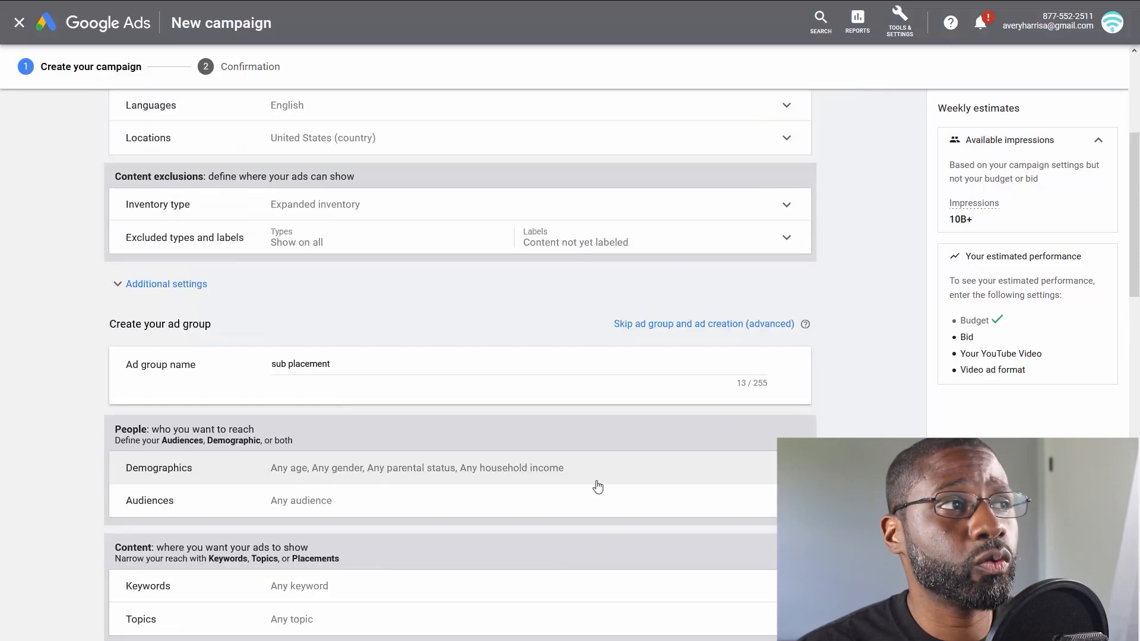
scroll(610, 484, down, 4)
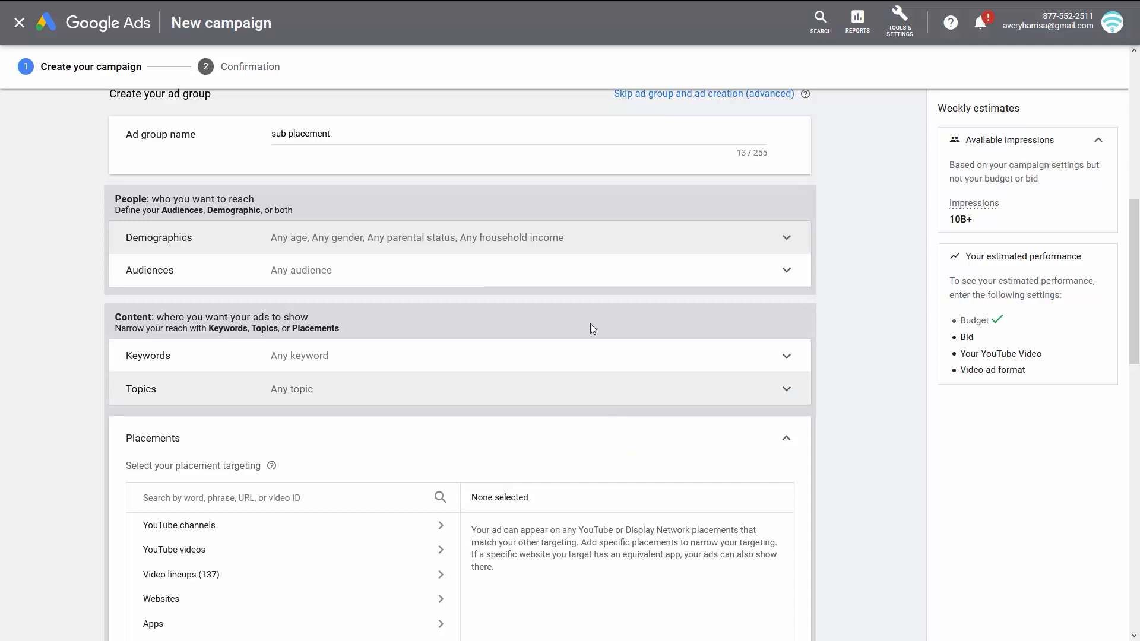
click(649, 240)
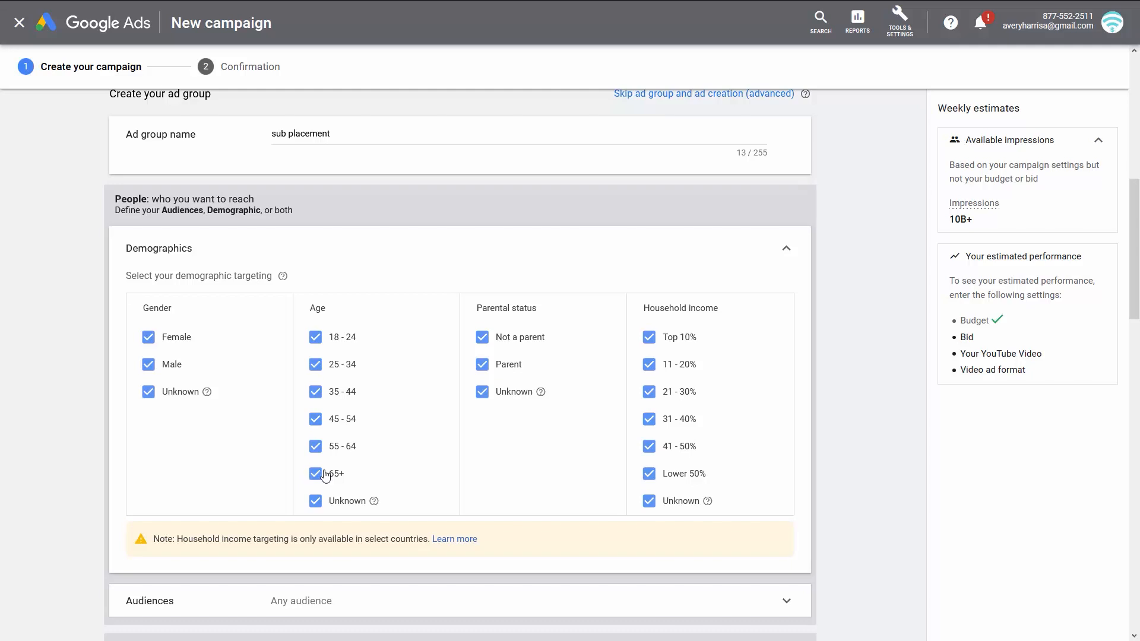
scroll(325, 475, down, 6)
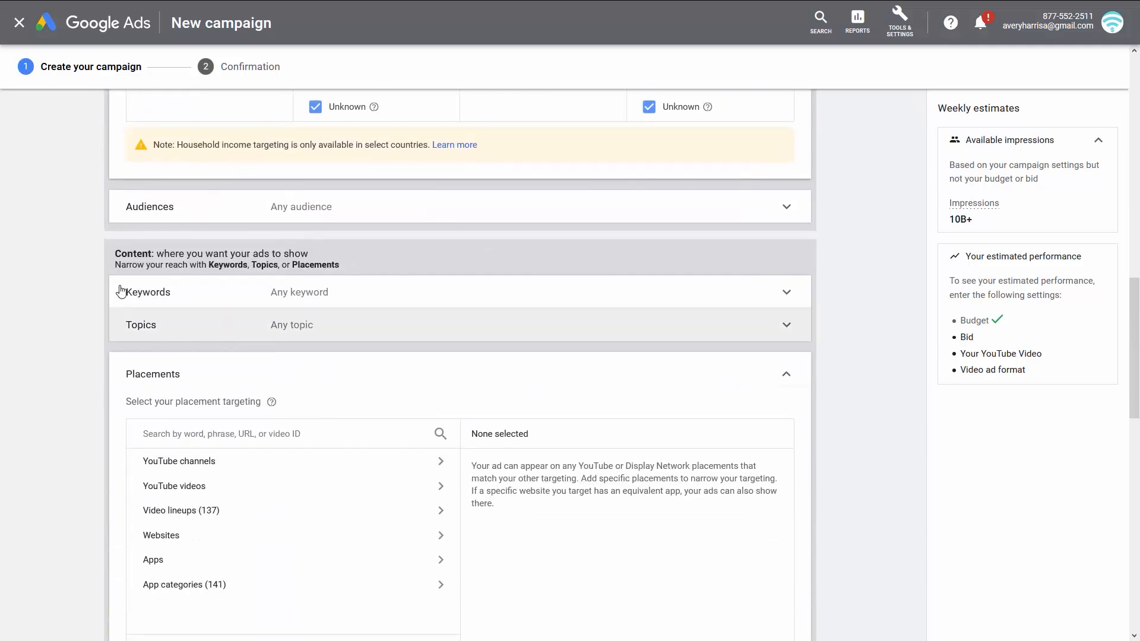
scroll(244, 333, down, 2)
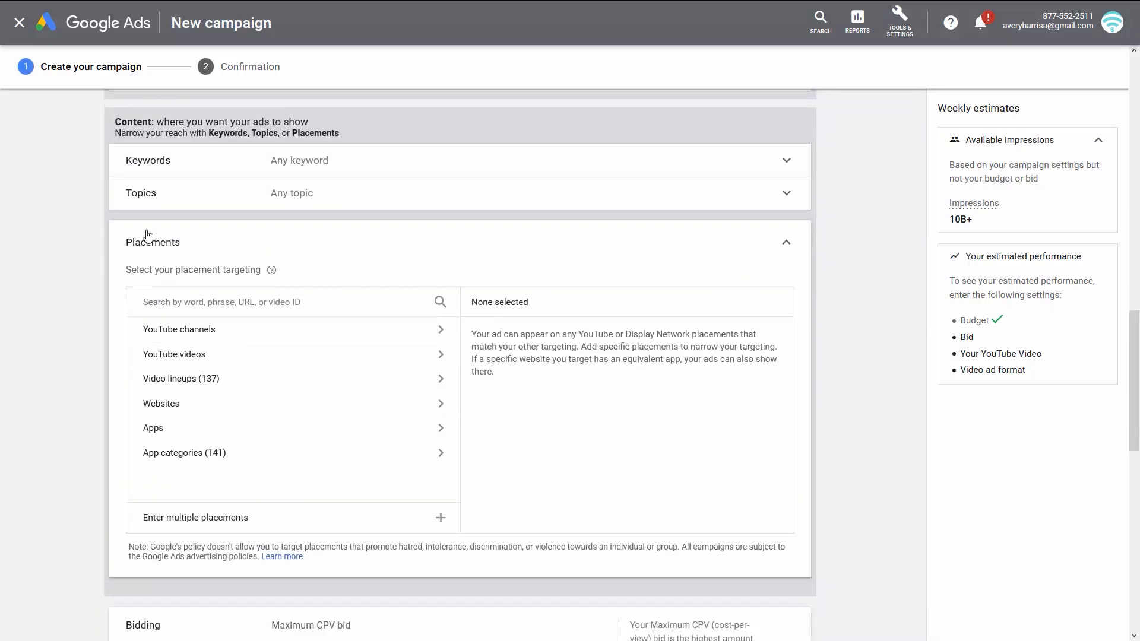
click(148, 236)
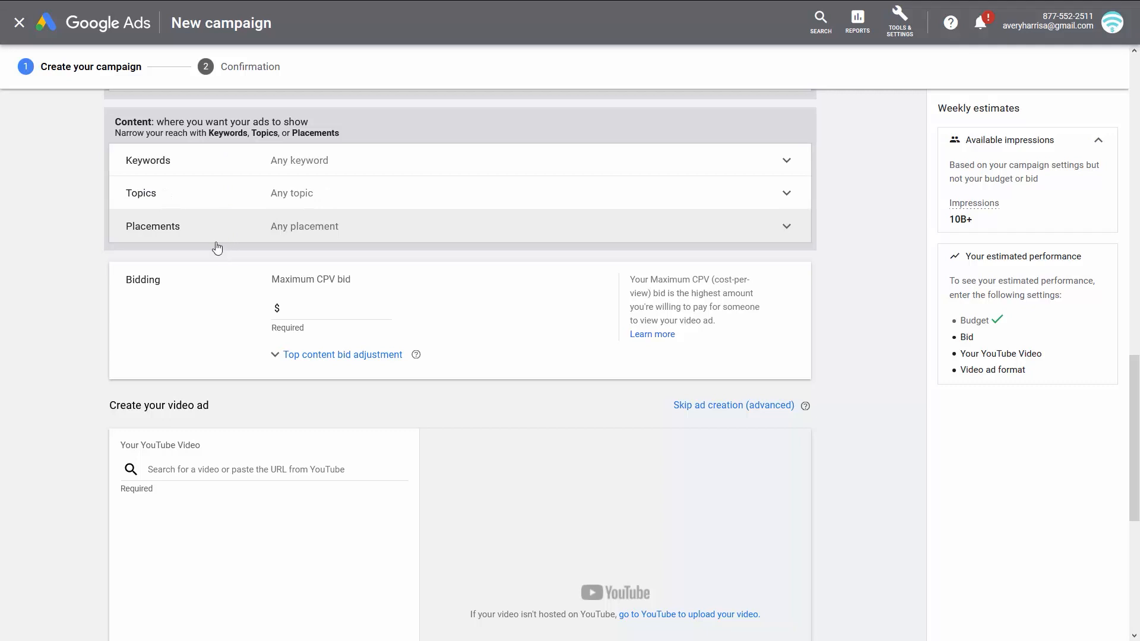
click(316, 234)
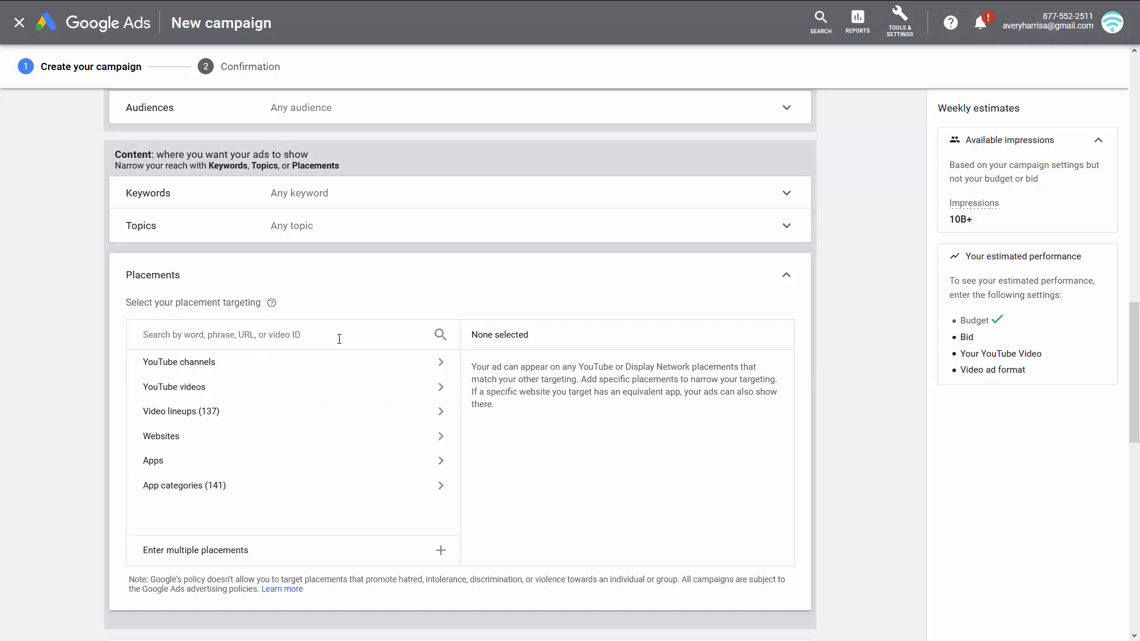
click(596, 278)
- Open the ad group's keyword targeting and look over the topics, placements, bidding, video ad, demographics and audiences sections
click(369, 205)
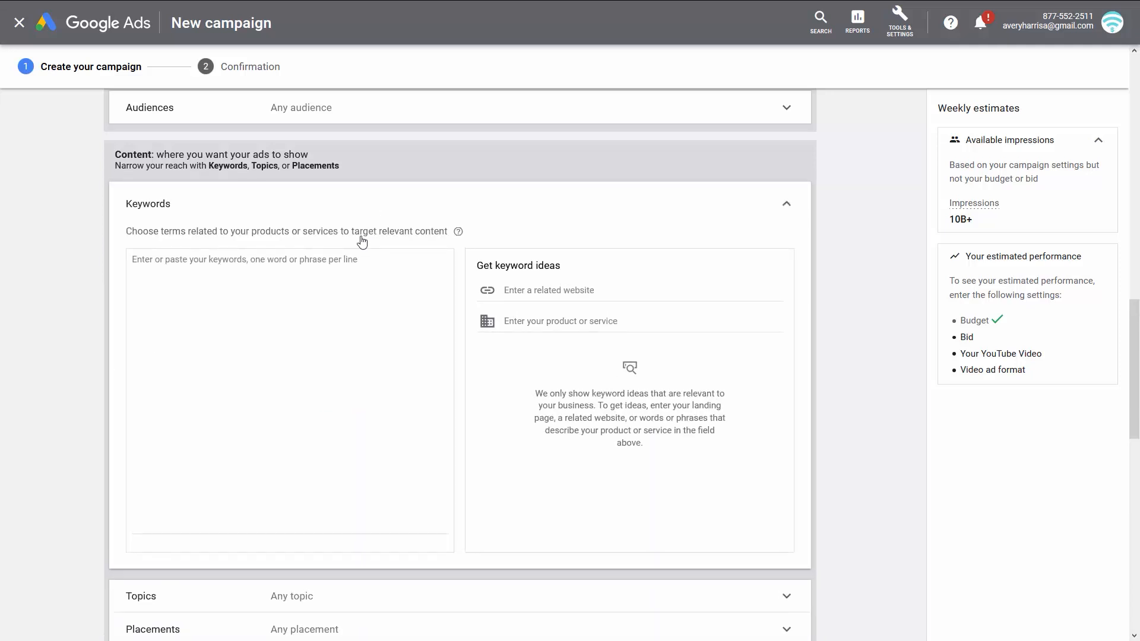
click(330, 326)
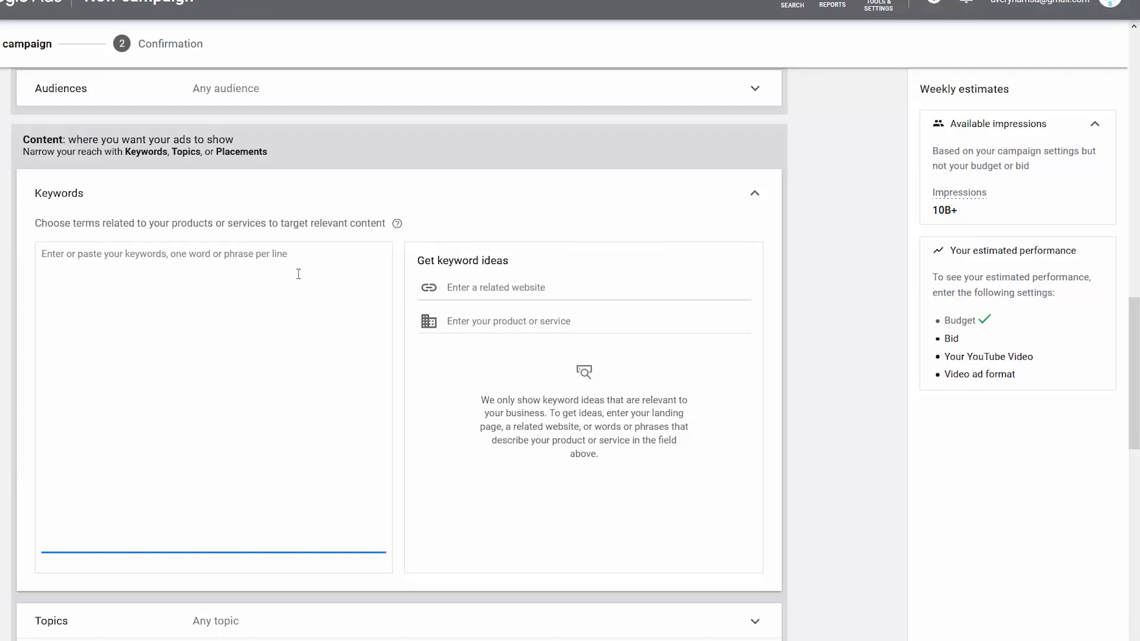
scroll(298, 279, down, 3)
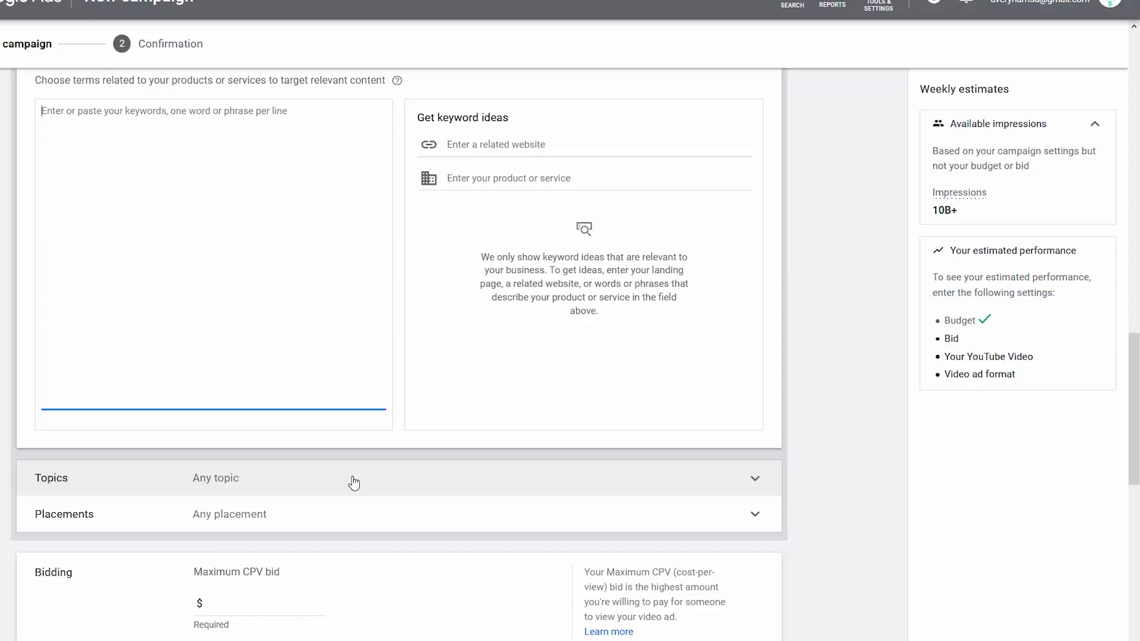
scroll(351, 475, up, 2)
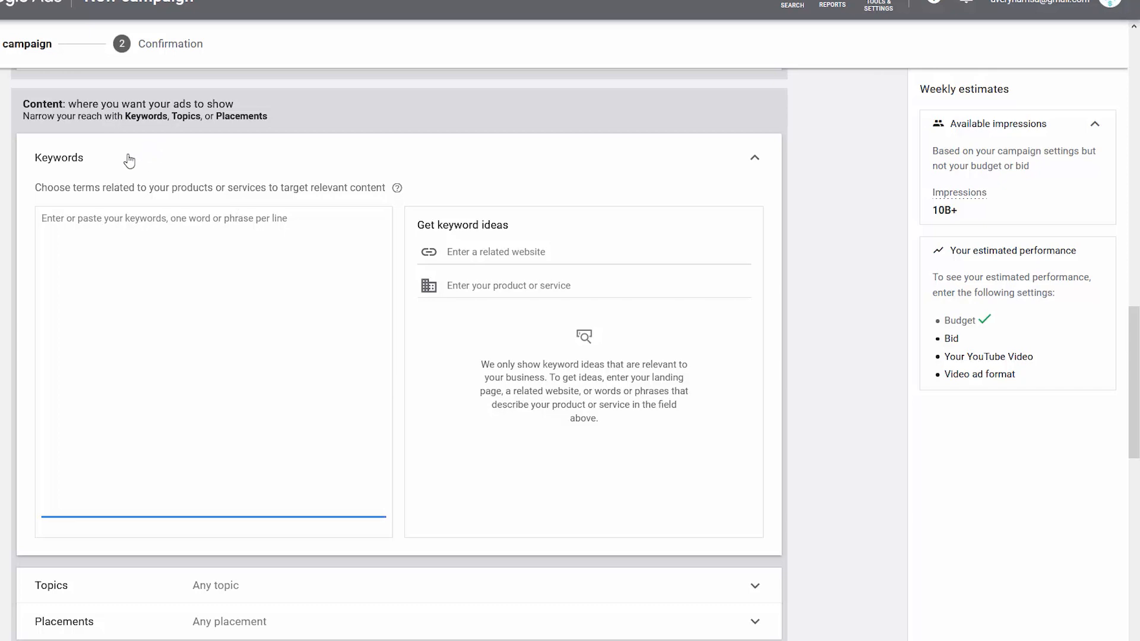
scroll(169, 245, down, 3)
scroll(178, 410, down, 6)
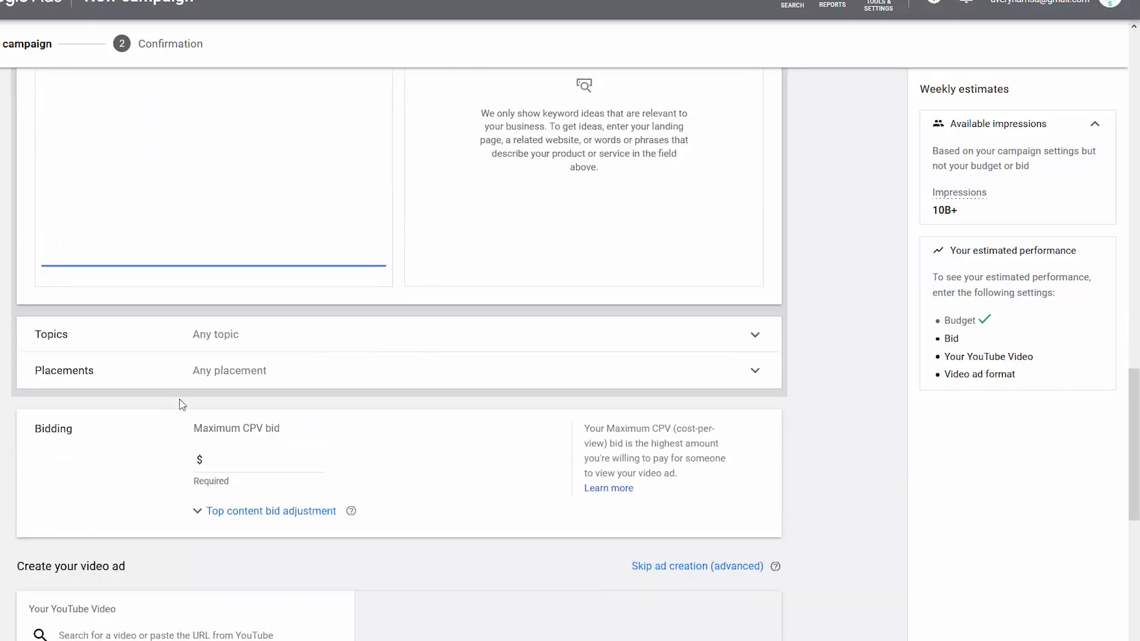
scroll(191, 368, up, 2)
scroll(188, 395, down, 4)
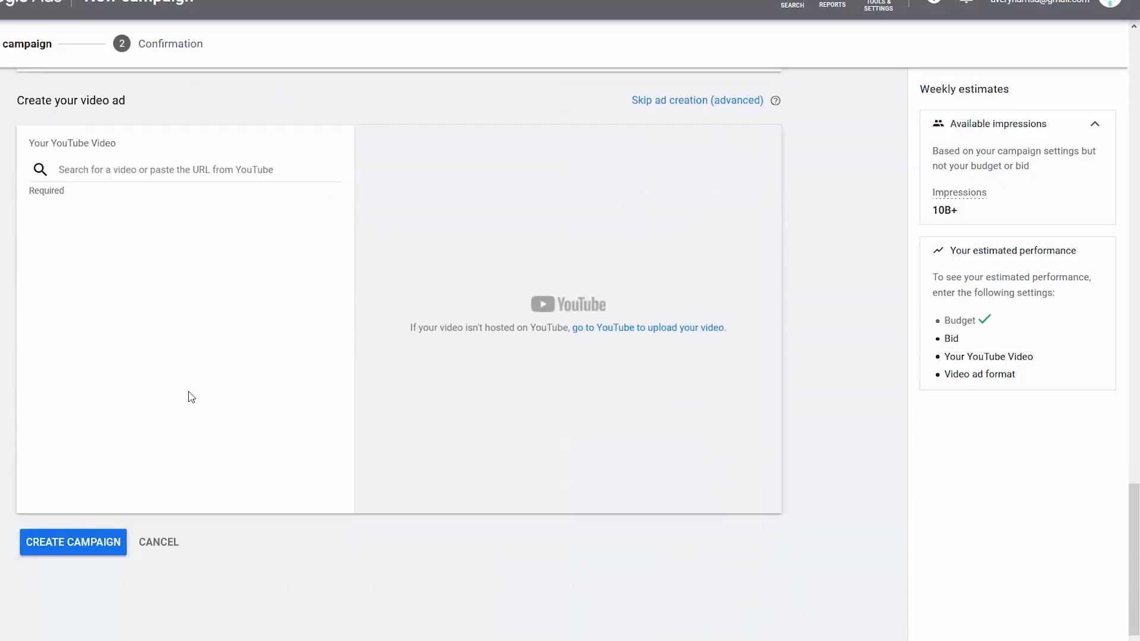
scroll(190, 427, up, 4)
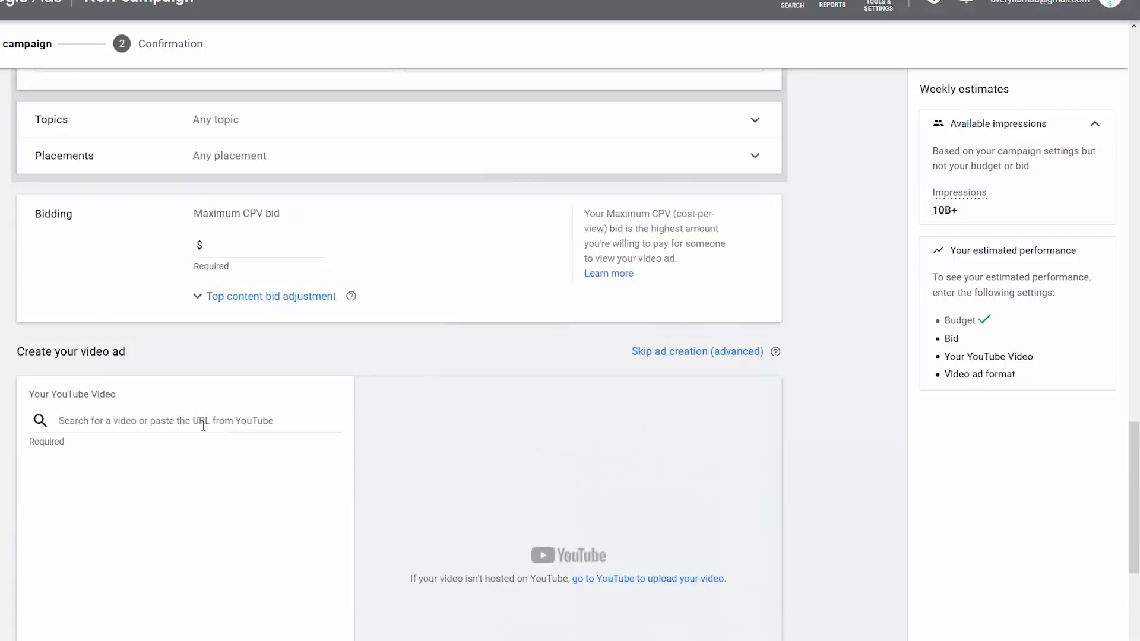
scroll(204, 418, up, 9)
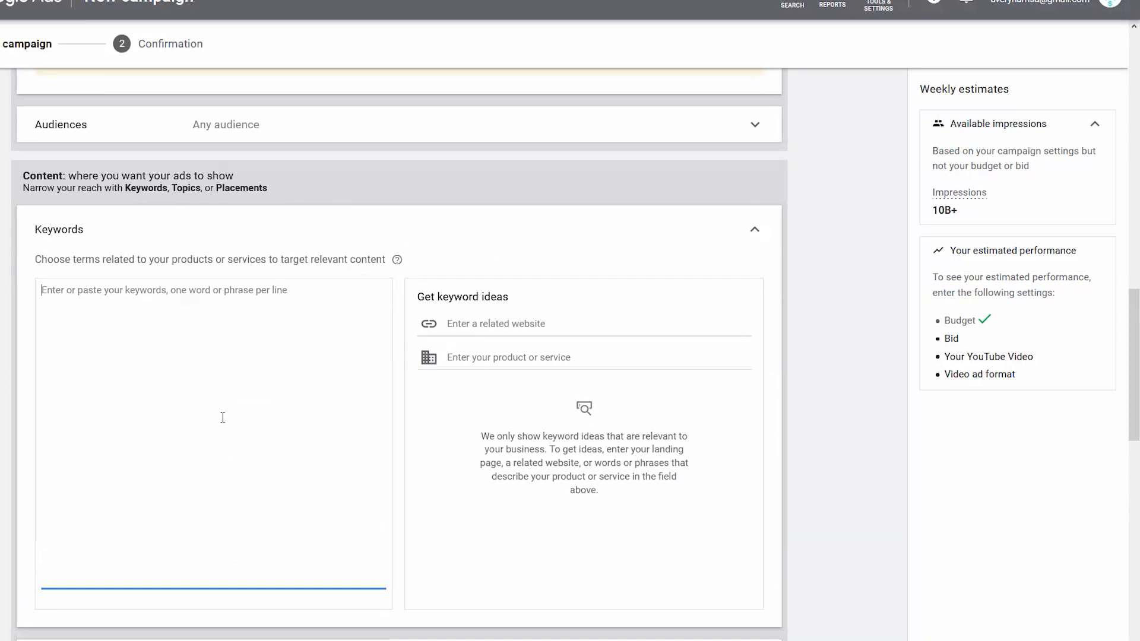
scroll(249, 401, up, 4)
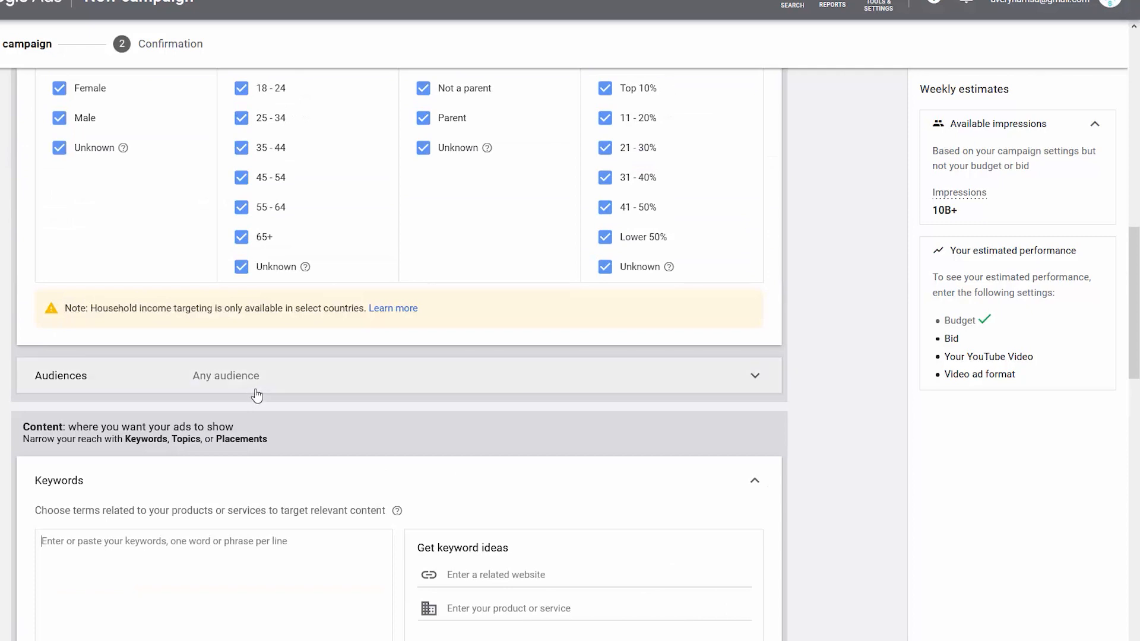
scroll(256, 389, down, 2)
scroll(257, 389, down, 4)
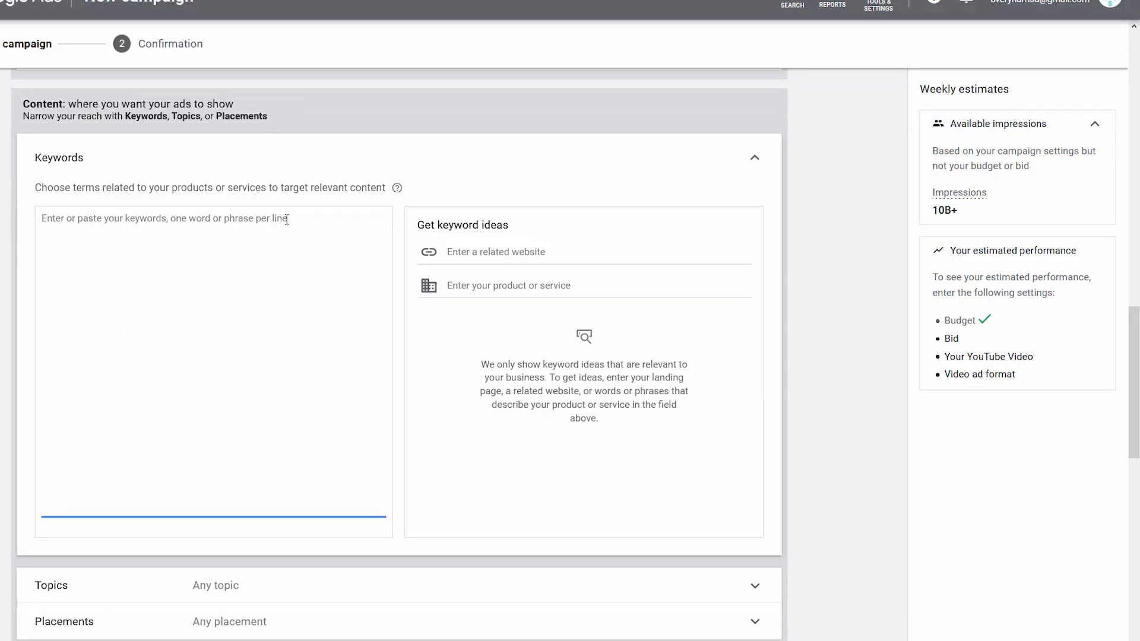
- Add the targeting keywords "How to hide subscriber count" and "hide sub count", each on its own line
text(How to hide subscriber count)
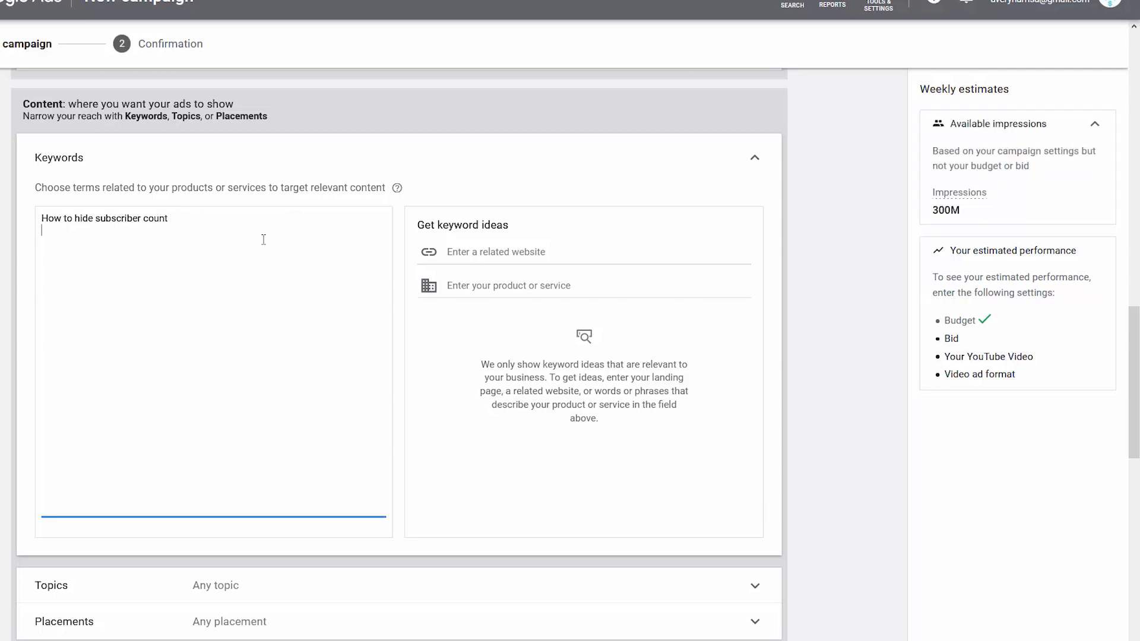
text(h)
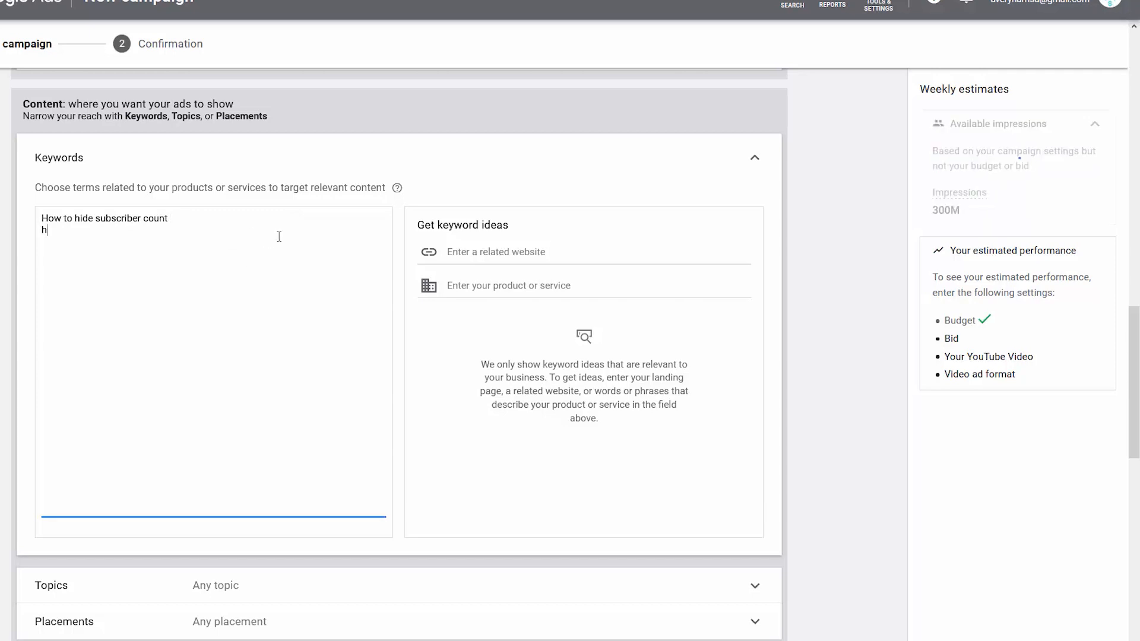
text(ide sub count)
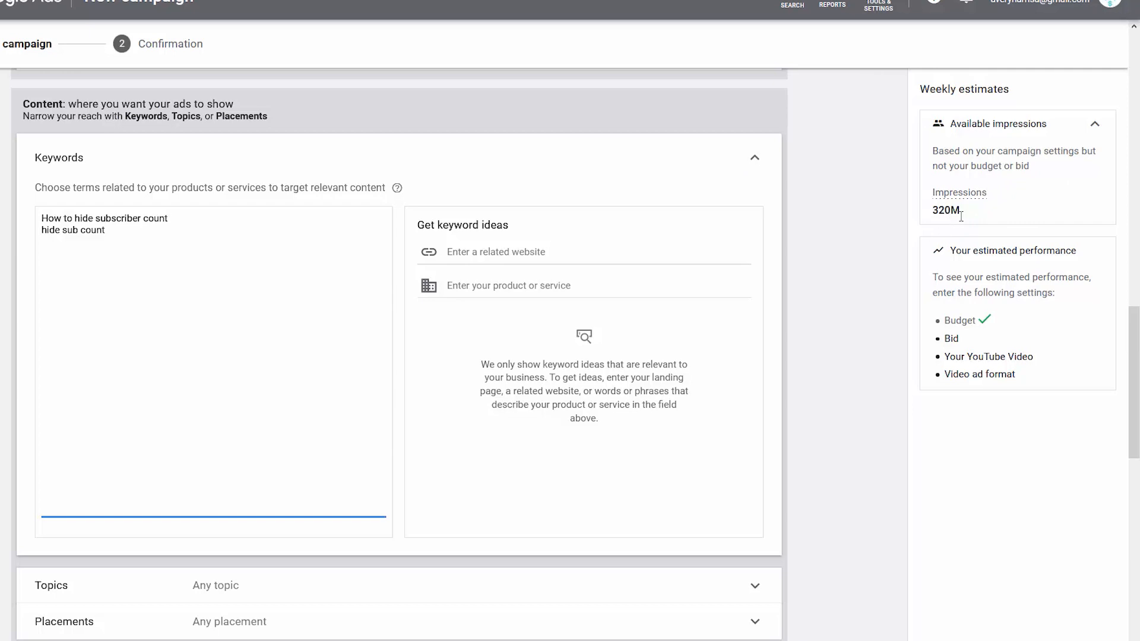
click(857, 269)
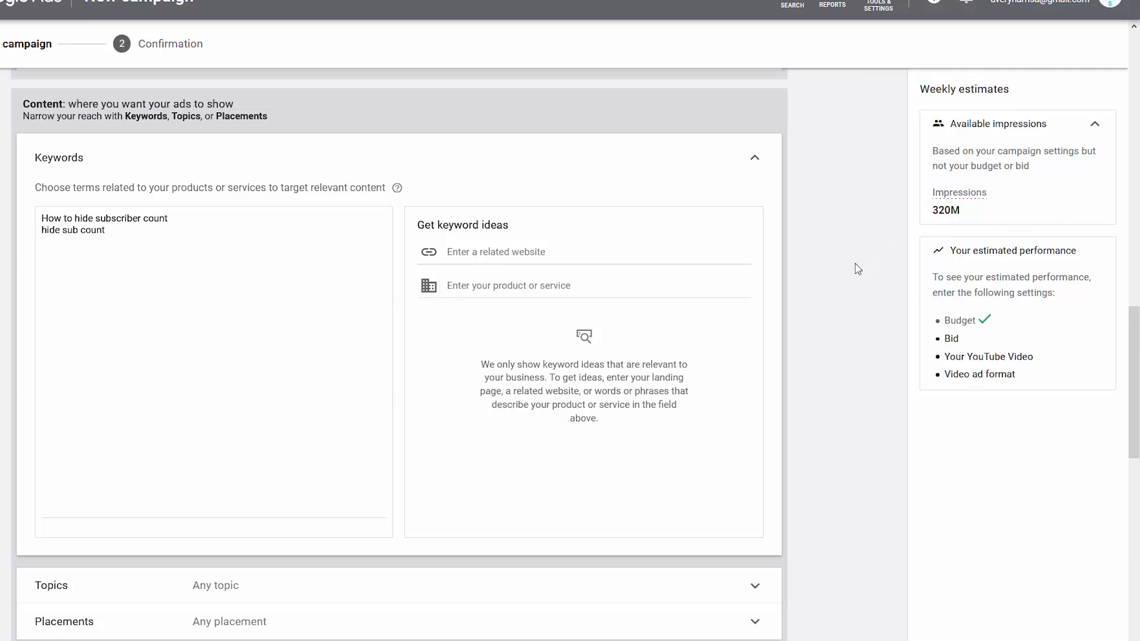
click(754, 157)
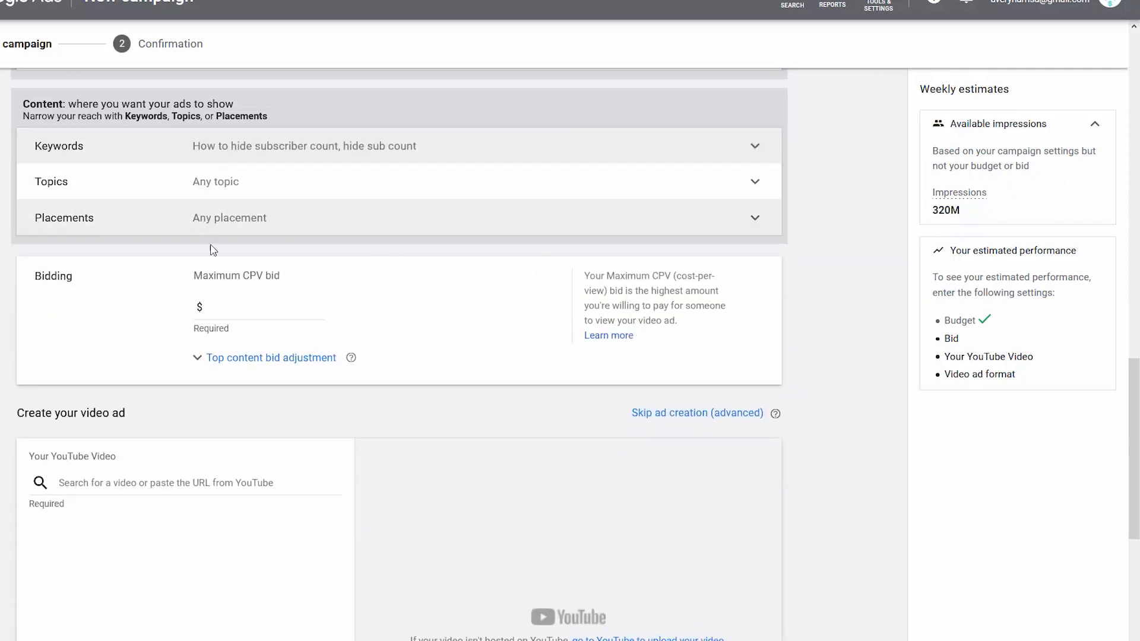
- Set the ad group's maximum CPV bid to $0.04
click(263, 321)
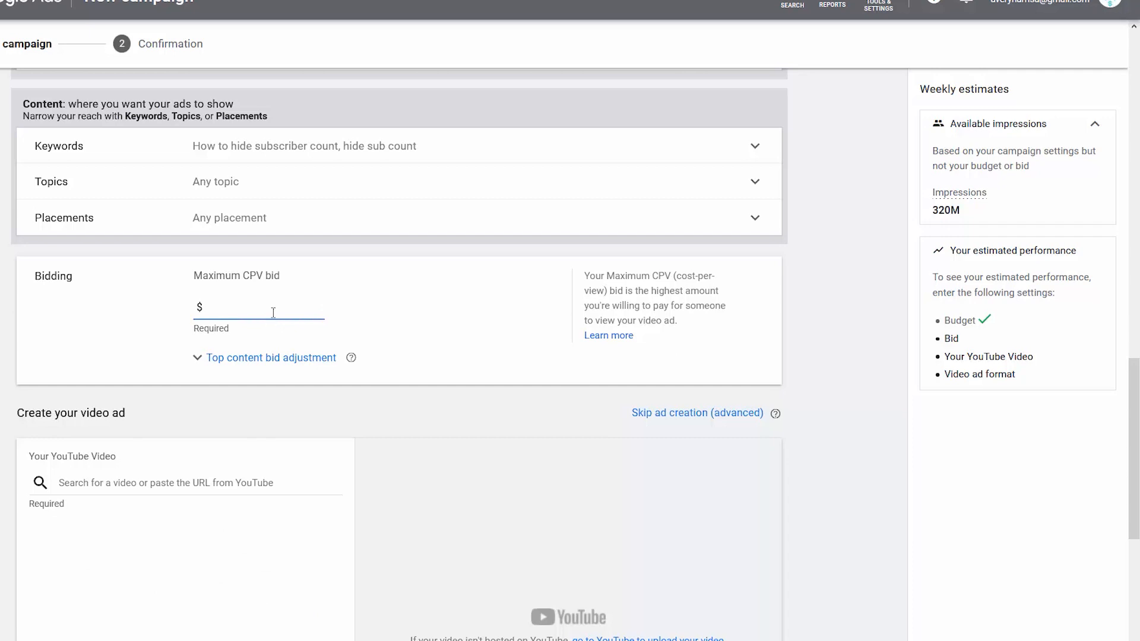
text(0.00)
key(BackSpace)
text(4)
- Search for "How to hide subscriber count 2020", choose the Online Income Network video and set its format to Video discovery ad
click(237, 475)
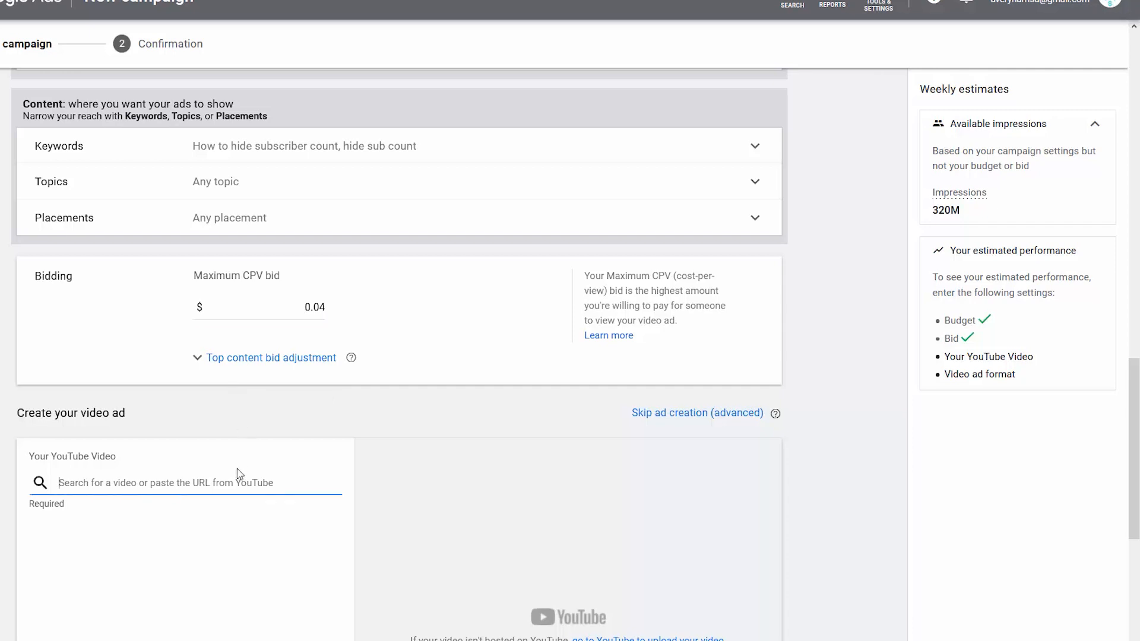
scroll(225, 476, down, 1)
scroll(226, 480, down, 3)
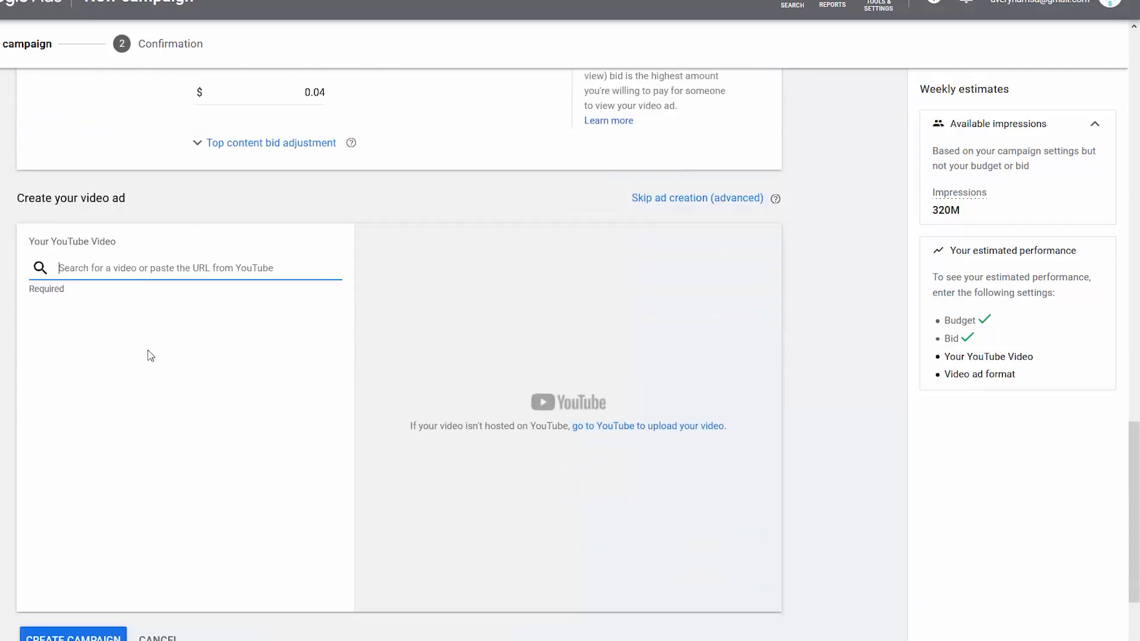
text(How to hide subscriber count)
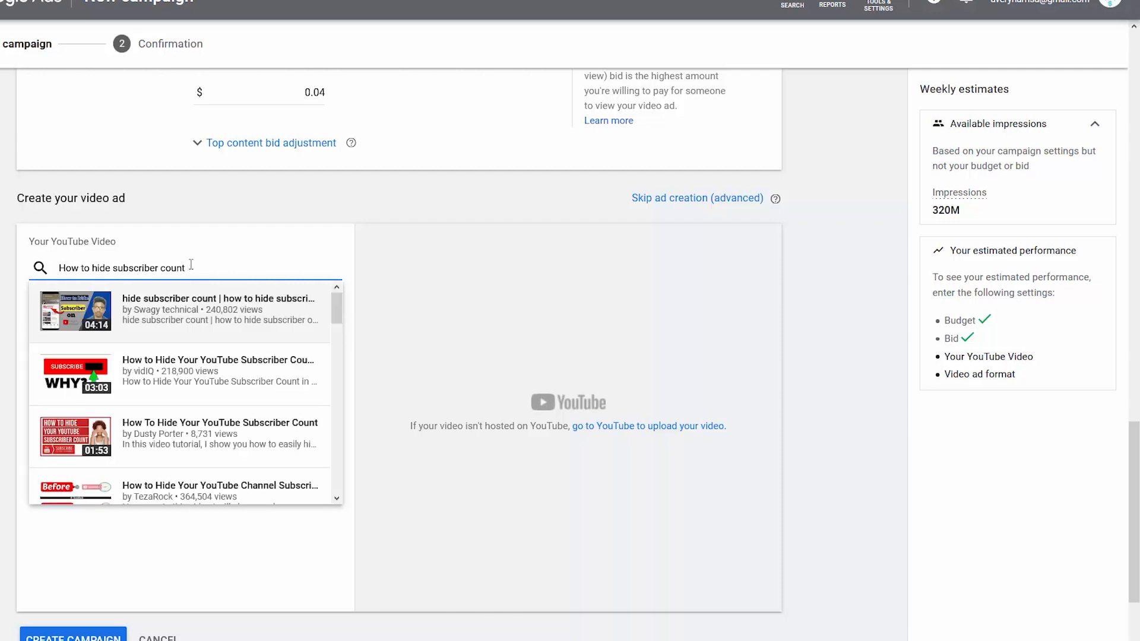
text(2020)
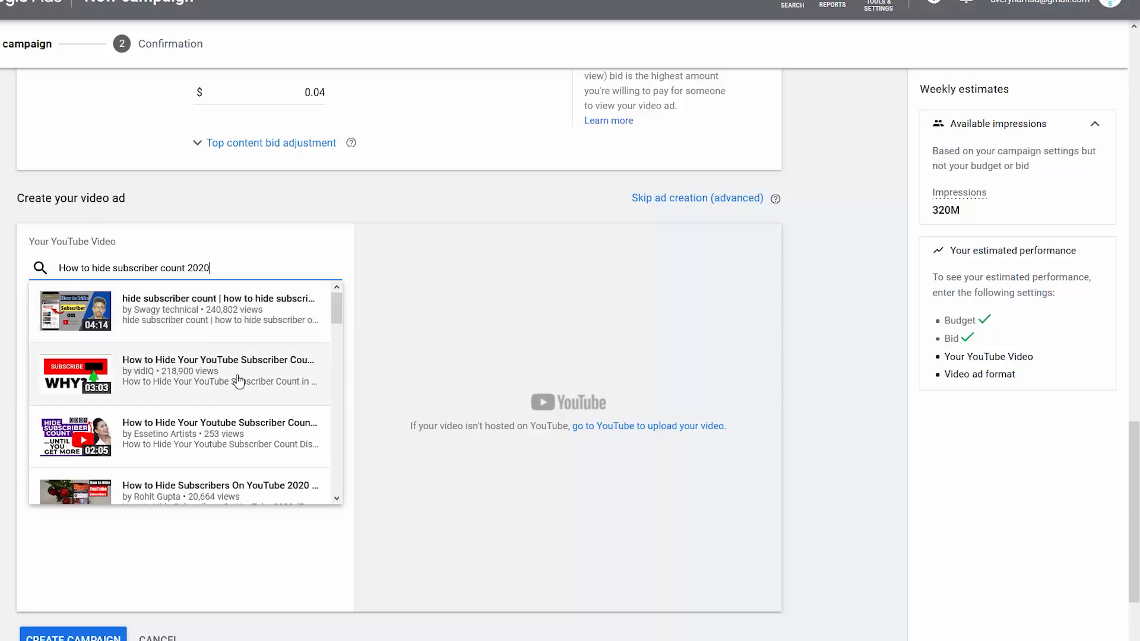
scroll(237, 379, down, 3)
scroll(238, 380, down, 1)
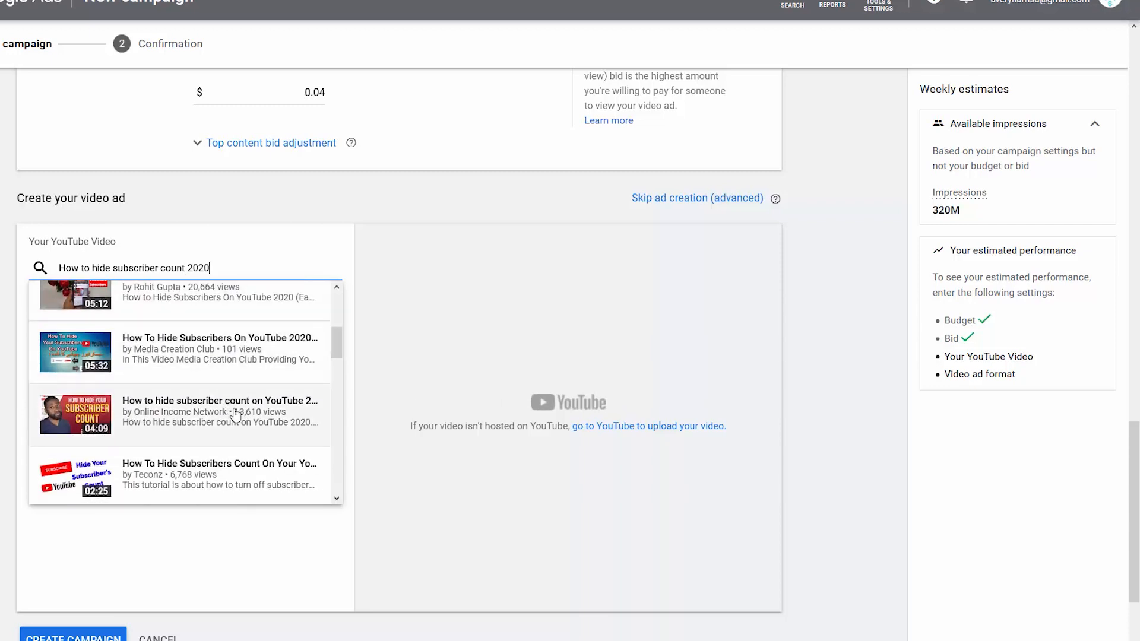
click(236, 416)
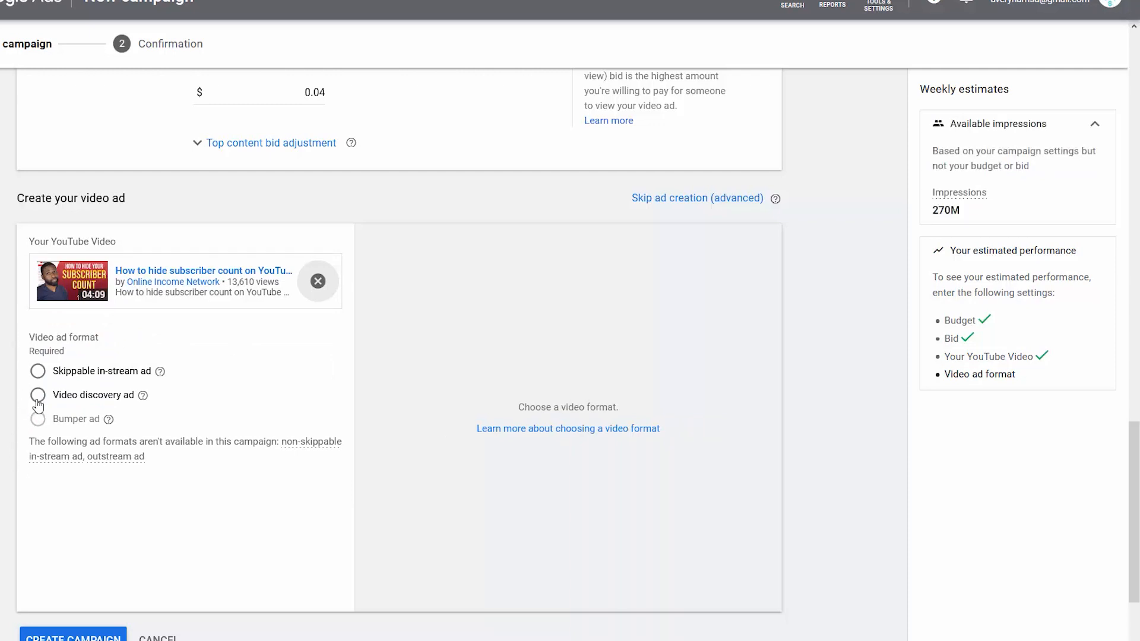
click(37, 396)
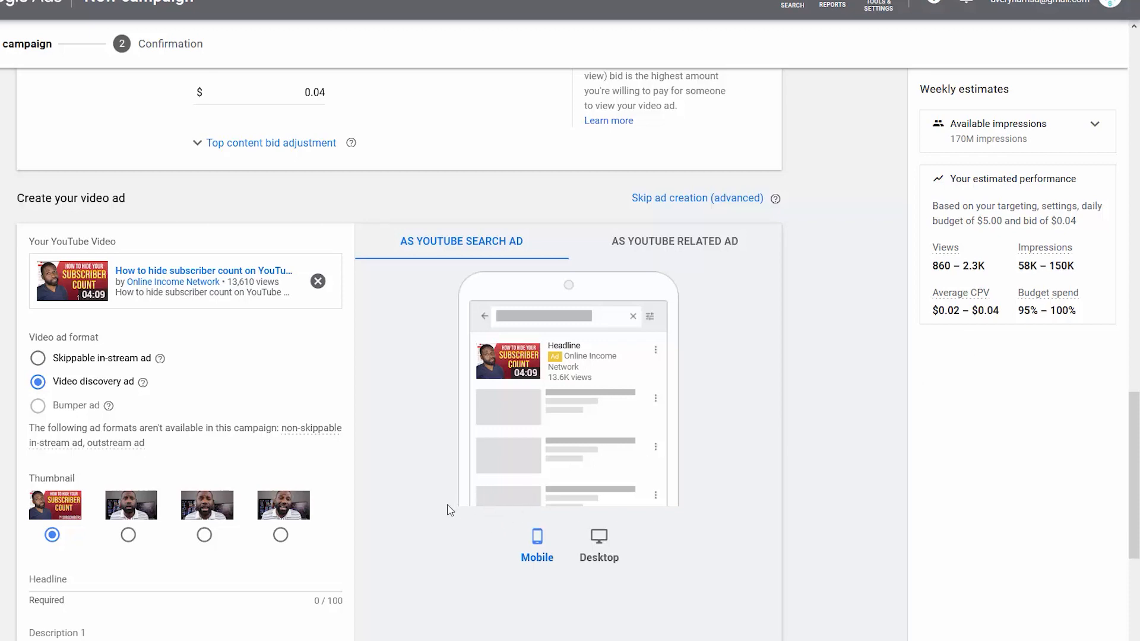
- Try the campaign's location targeting with All countries and territories, then return it to United States
scroll(454, 506, up, 5)
scroll(827, 420, up, 10)
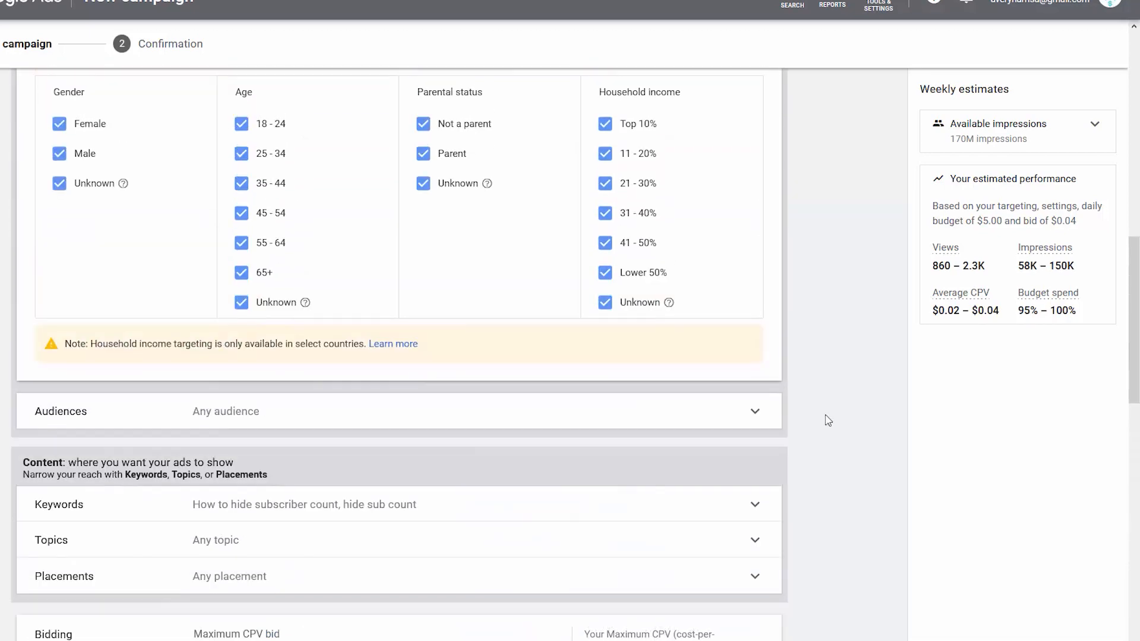
scroll(820, 430, up, 2)
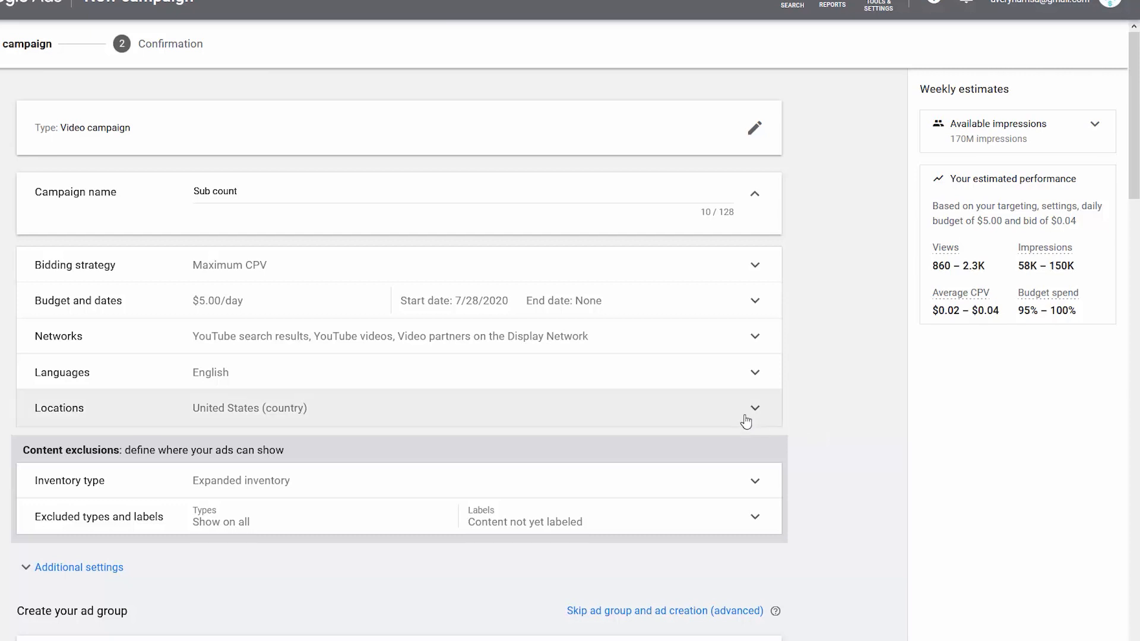
click(723, 414)
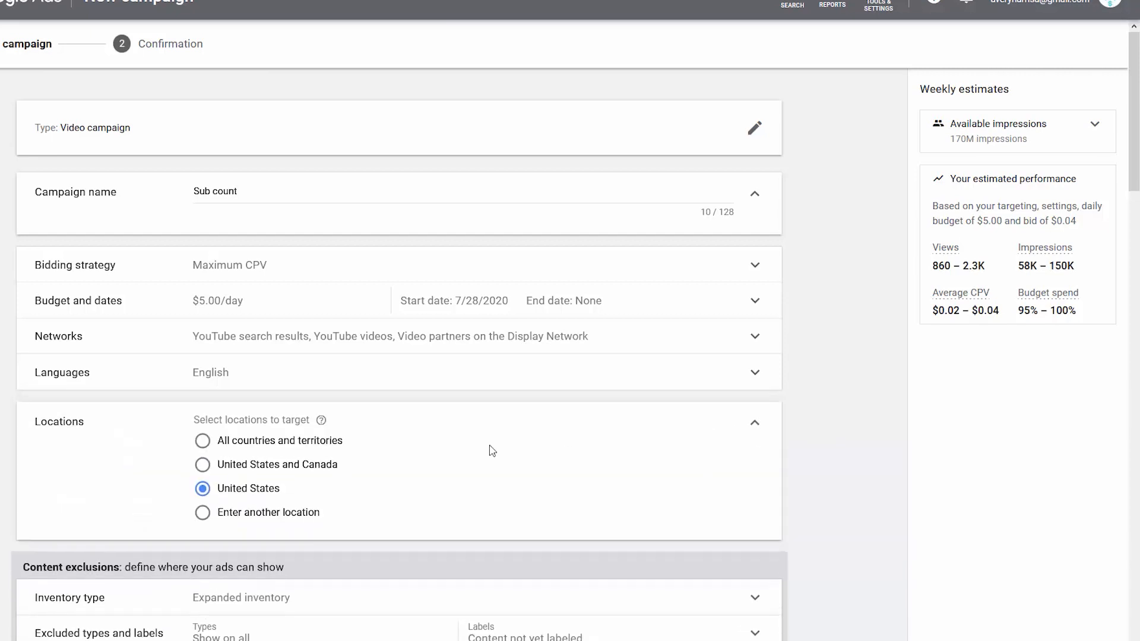
click(304, 441)
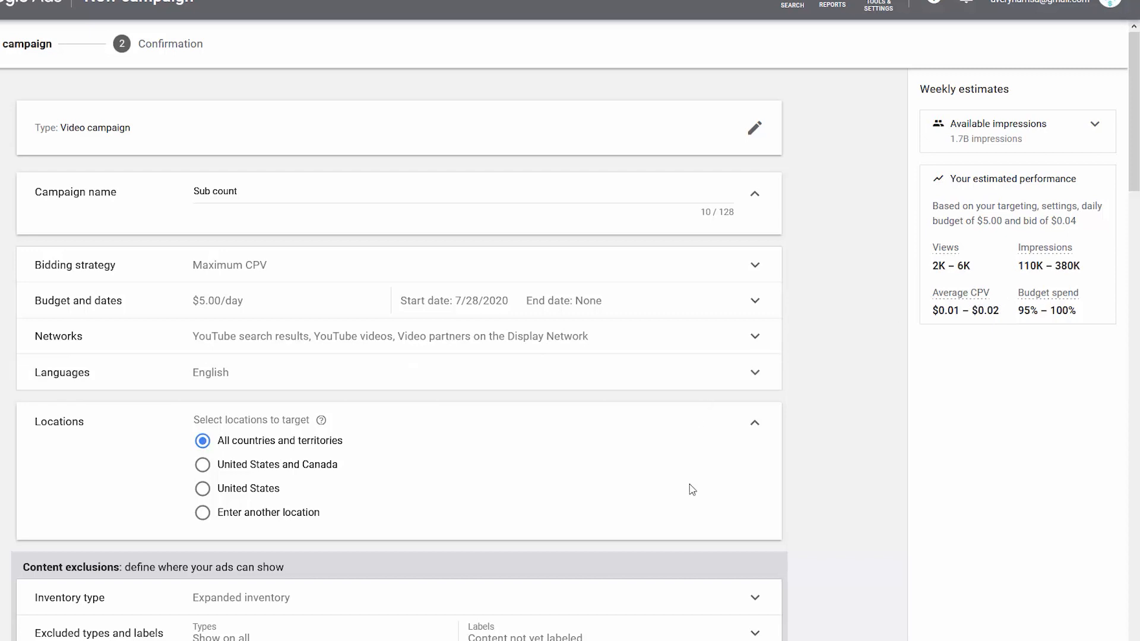
click(202, 489)
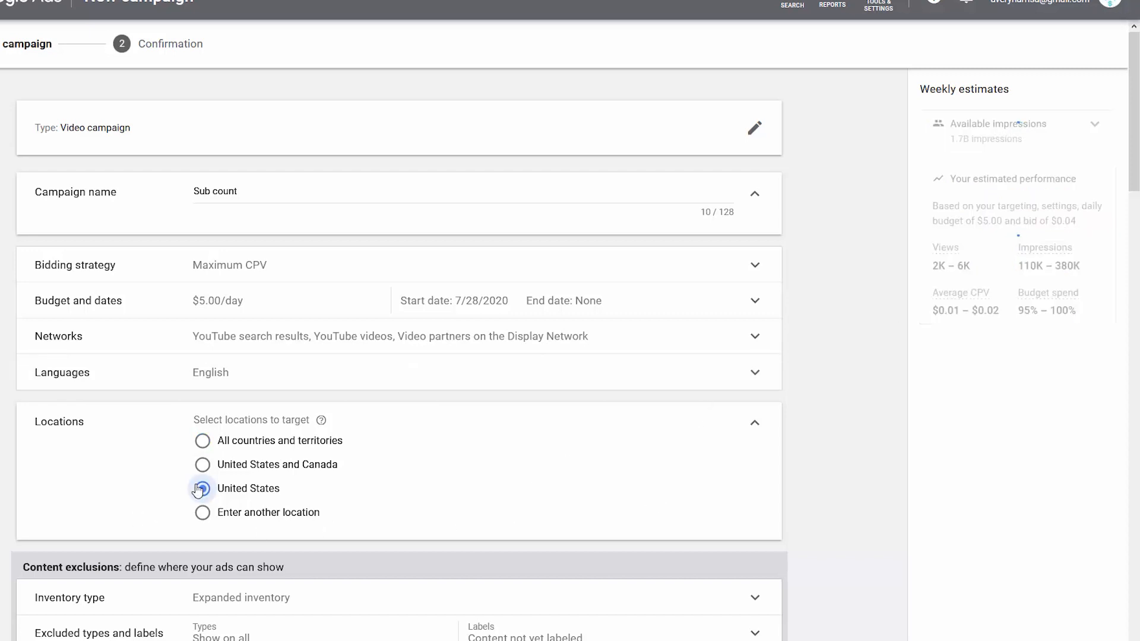
- Copy "How to hide subscriber count" from the selected video's title into the ad's Headline and Description 1
scroll(736, 523, down, 14)
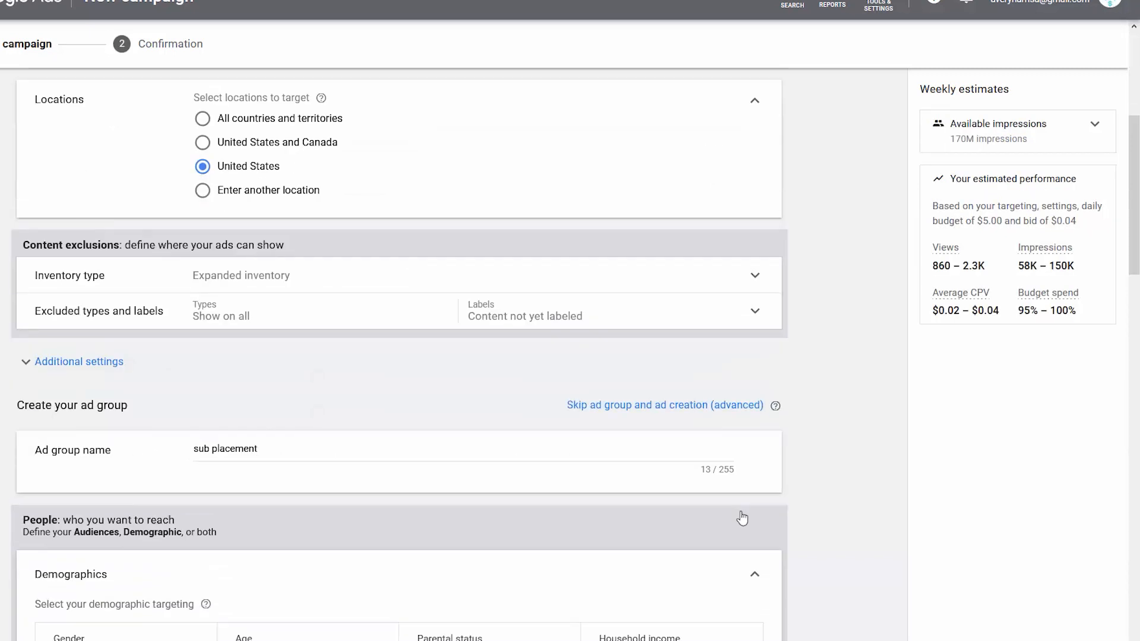
scroll(730, 529, down, 12)
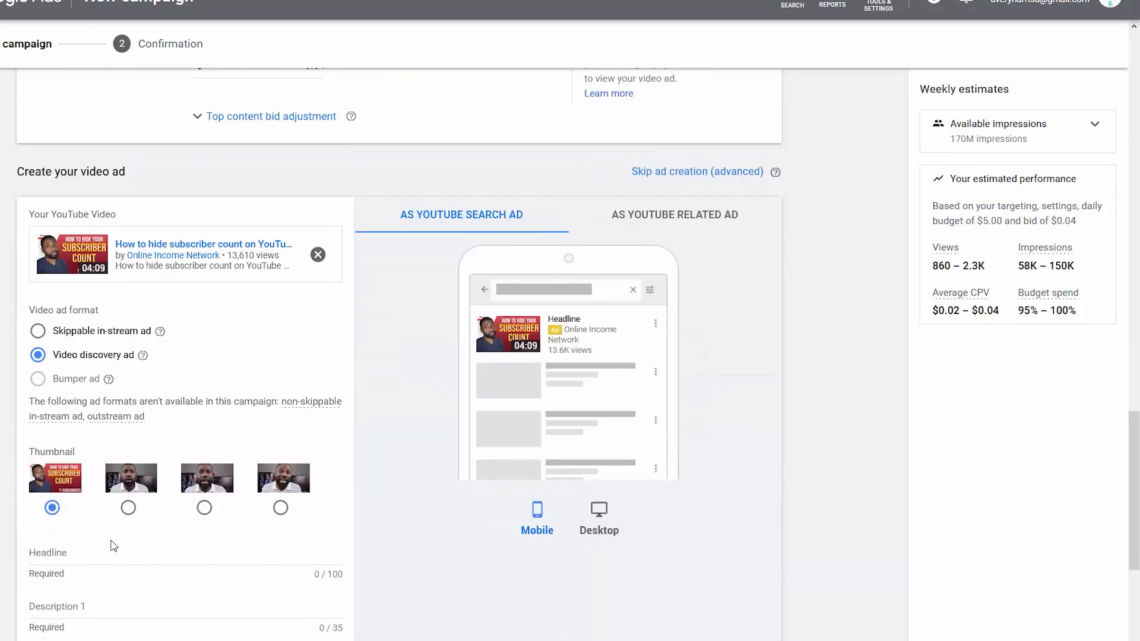
scroll(47, 441, up, 3)
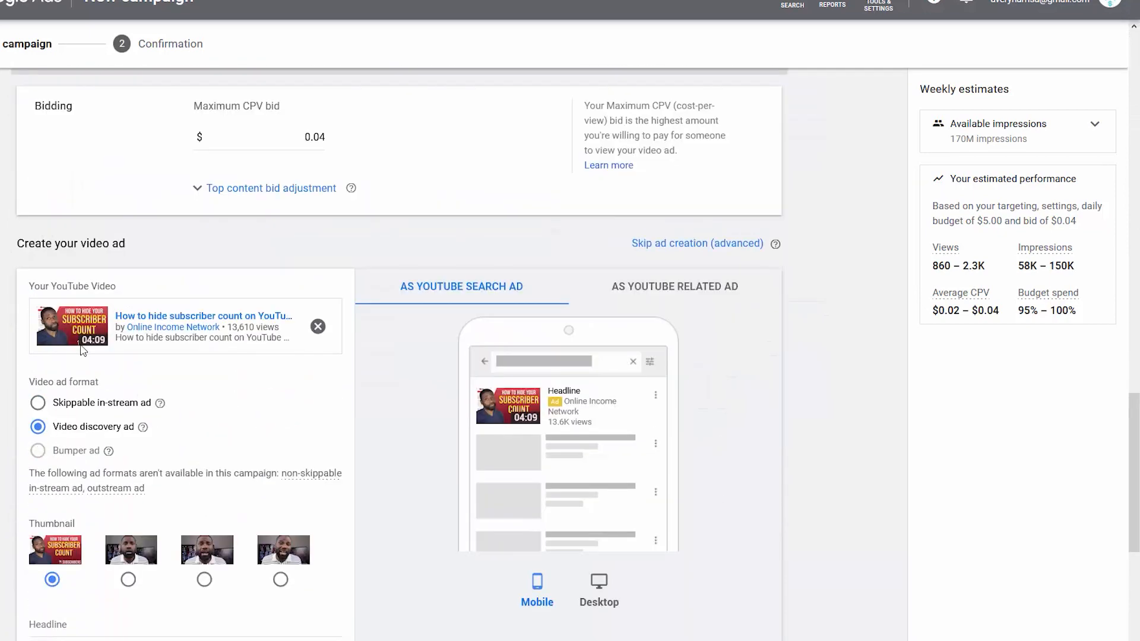
scroll(83, 359, down, 4)
scroll(85, 368, up, 1)
scroll(85, 368, up, 2)
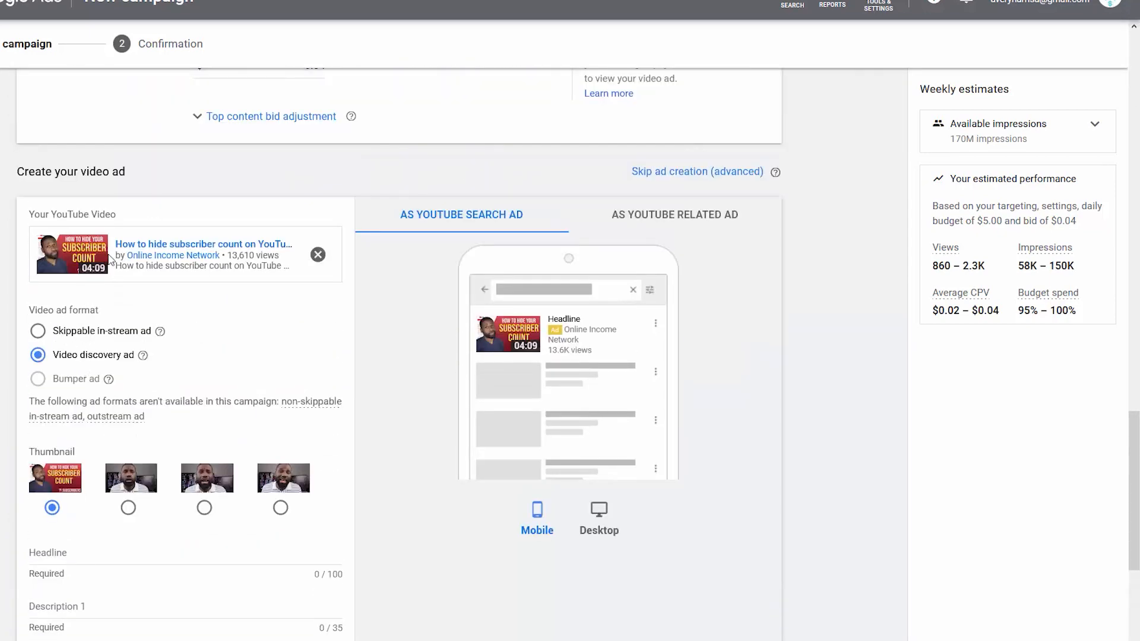
drag(115, 244, 246, 250)
key(ctrl+c)
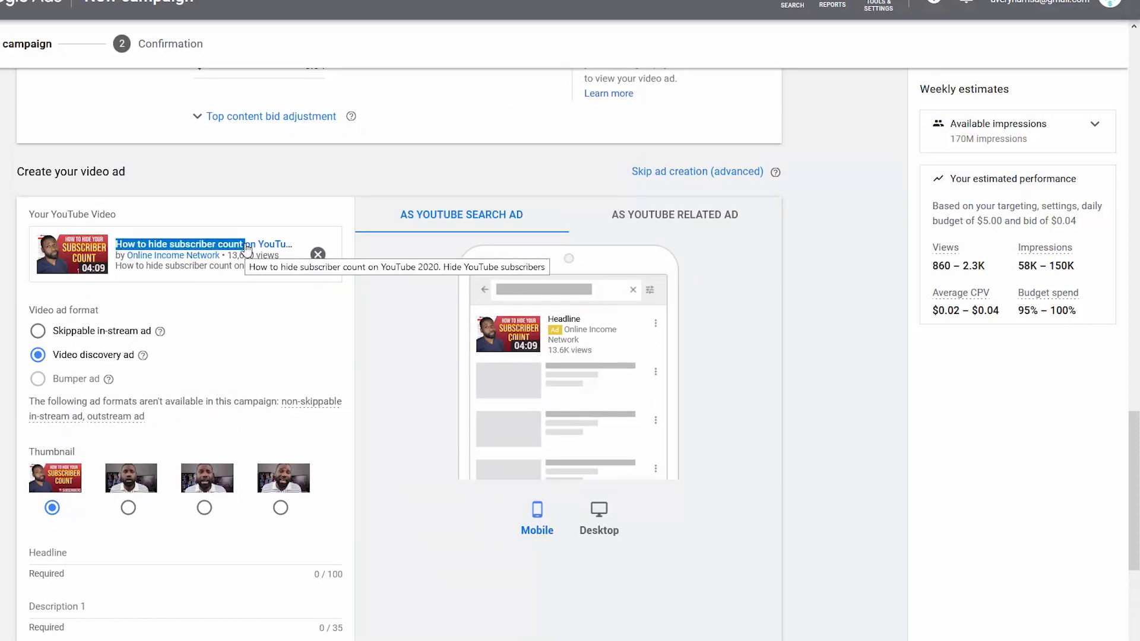
scroll(47, 359, down, 3)
click(96, 370)
key(ctrl+v)
click(92, 442)
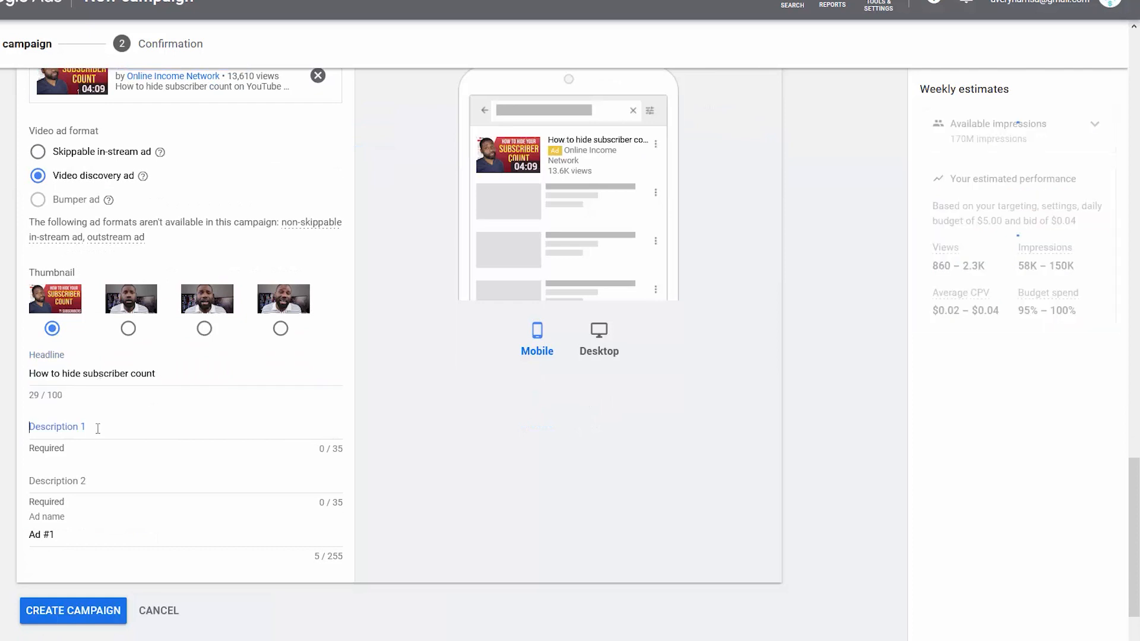
key(ctrl+v)
click(94, 475)
key(ctrl+v)
key(ctrl+v)
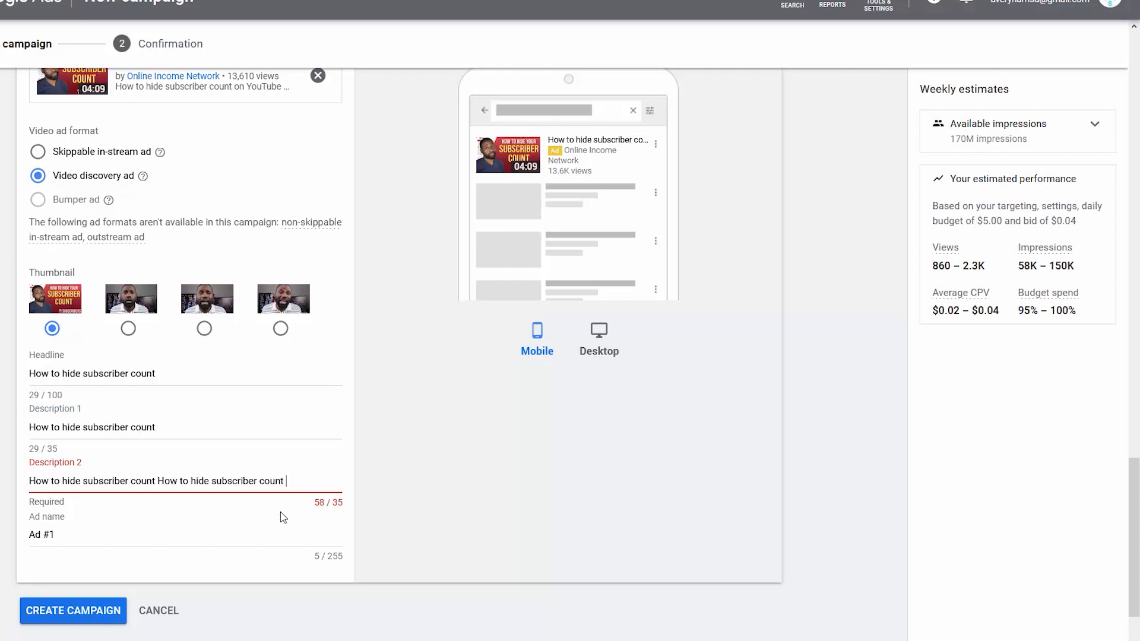
key(BackSpace)
key(BackSpace)
key(BackSpace)
key(BackSpace)
key(BackSpace)
key(BackSpace)
key(BackSpace)
key(BackSpace)
key(BackSpace)
key(BackSpace)
key(BackSpace)
key(BackSpace)
key(BackSpace)
key(BackSpace)
key(BackSpace)
key(BackSpace)
key(BackSpace)
key(BackSpace)
key(BackSpace)
key(BackSpace)
key(BackSpace)
key(BackSpace)
key(BackSpace)
key(BackSpace)
key(BackSpace)
key(BackSpace)
key(BackSpace)
key(BackSpace)
key(BackSpace)
key(BackSpace)
key(BackSpace)
key(BackSpace)
key(BackSpace)
key(BackSpace)
key(BackSpace)
key(BackSpace)
key(BackSpace)
key(BackSpace)
key(BackSpace)
key(BackSpace)
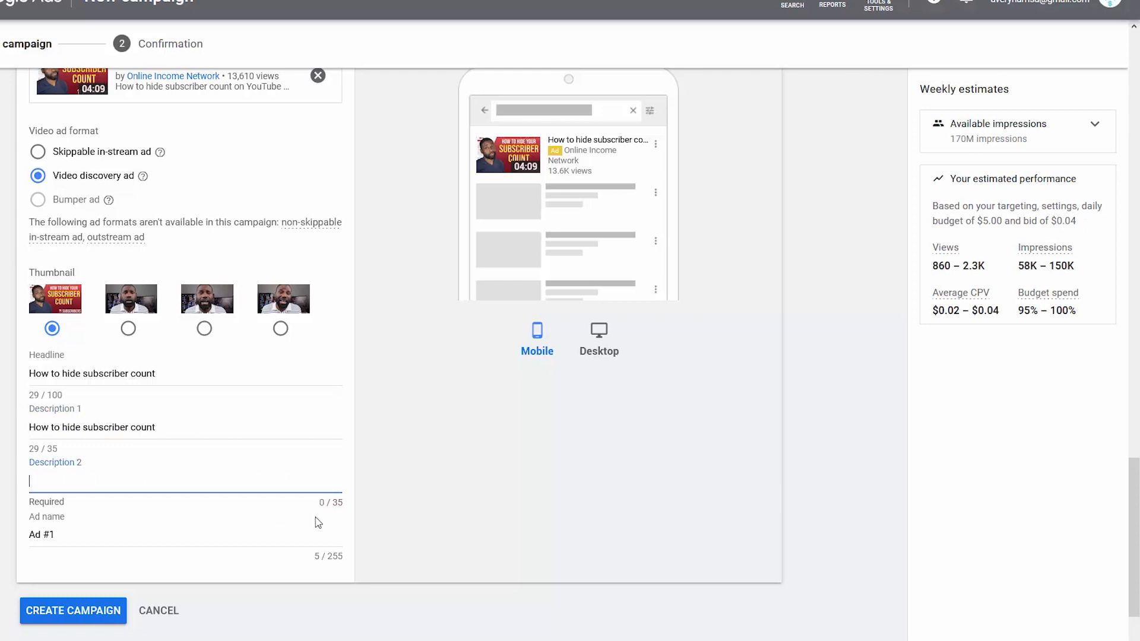
- Set the ad's Description 2 to "Learn How to here"
click(212, 373)
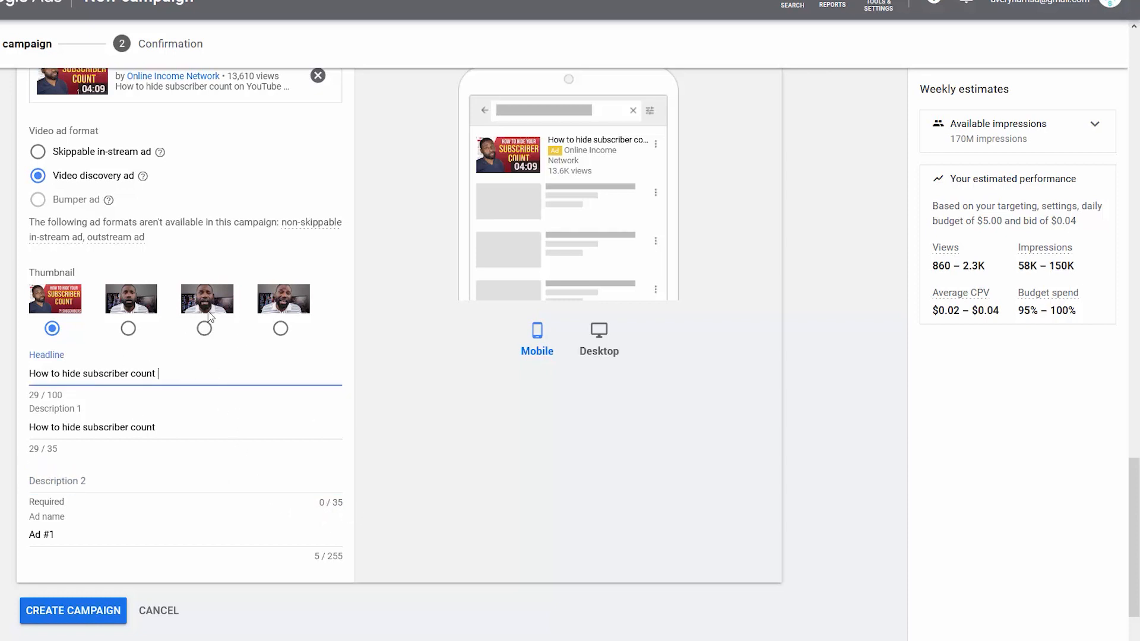
click(51, 478)
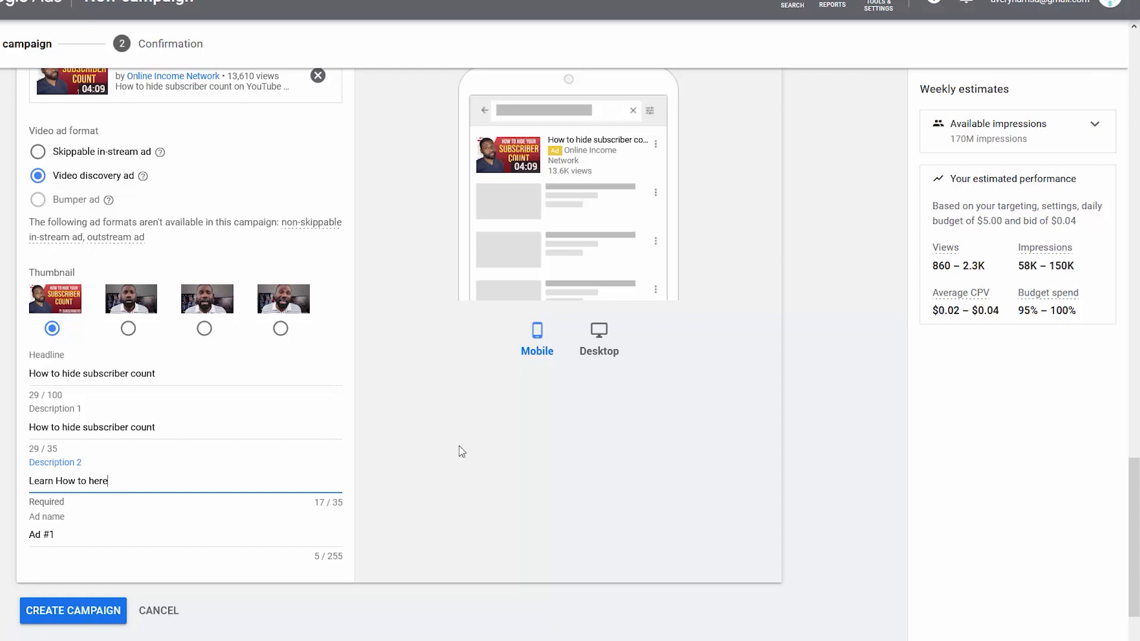
- Preview the ad as a YouTube search ad on desktop and as a YouTube related ad on desktop and mobile
scroll(463, 481, up, 2)
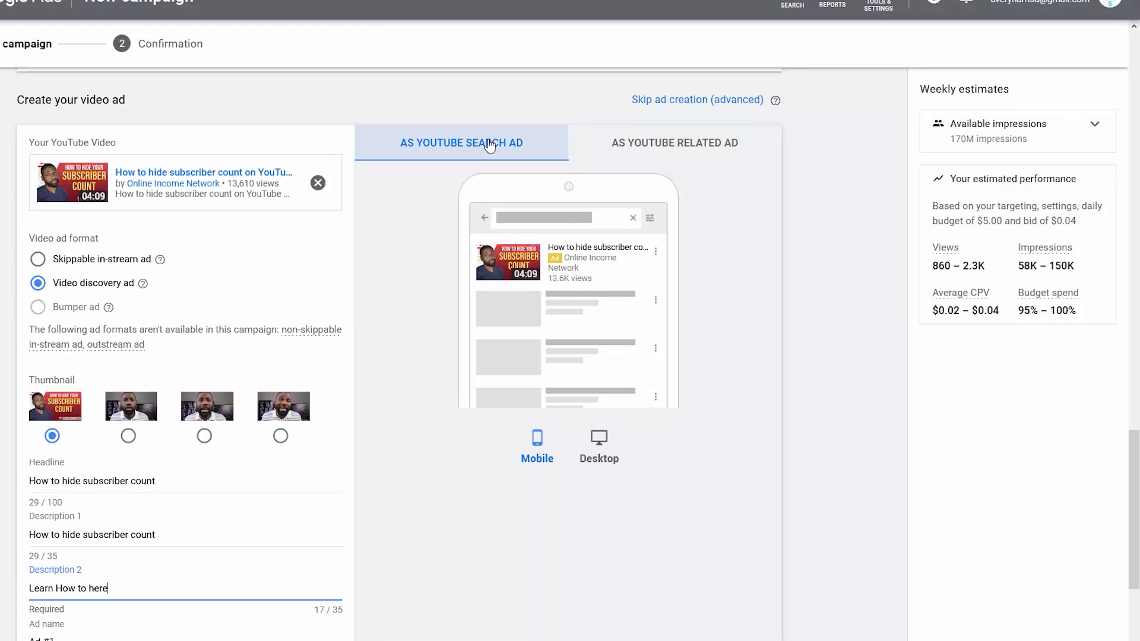
click(599, 439)
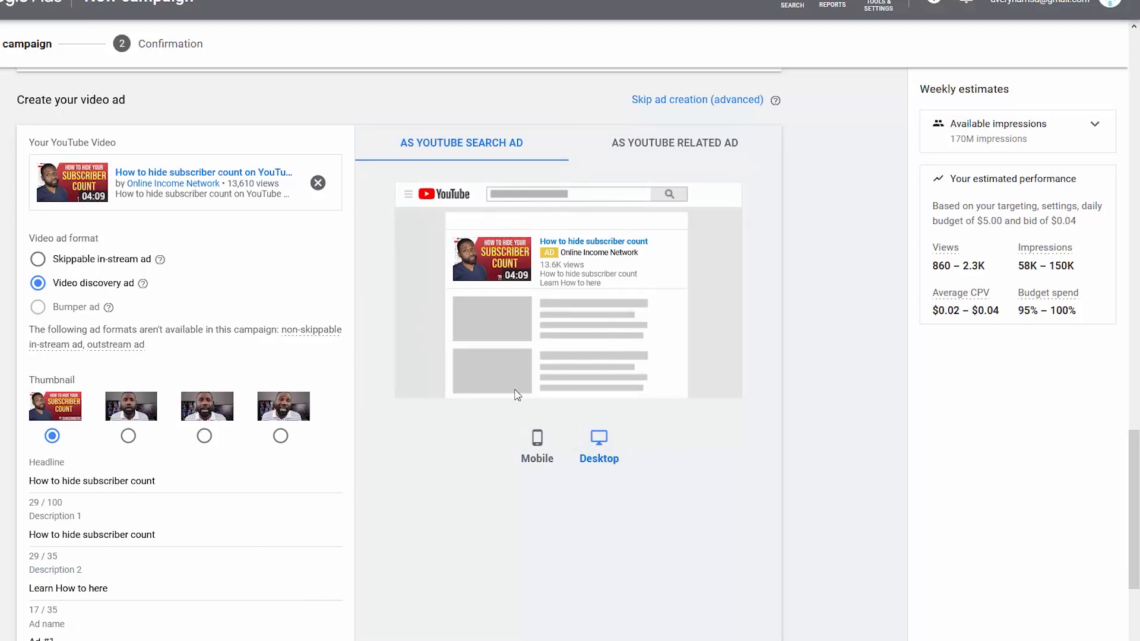
scroll(626, 496, up, 4)
scroll(623, 471, down, 3)
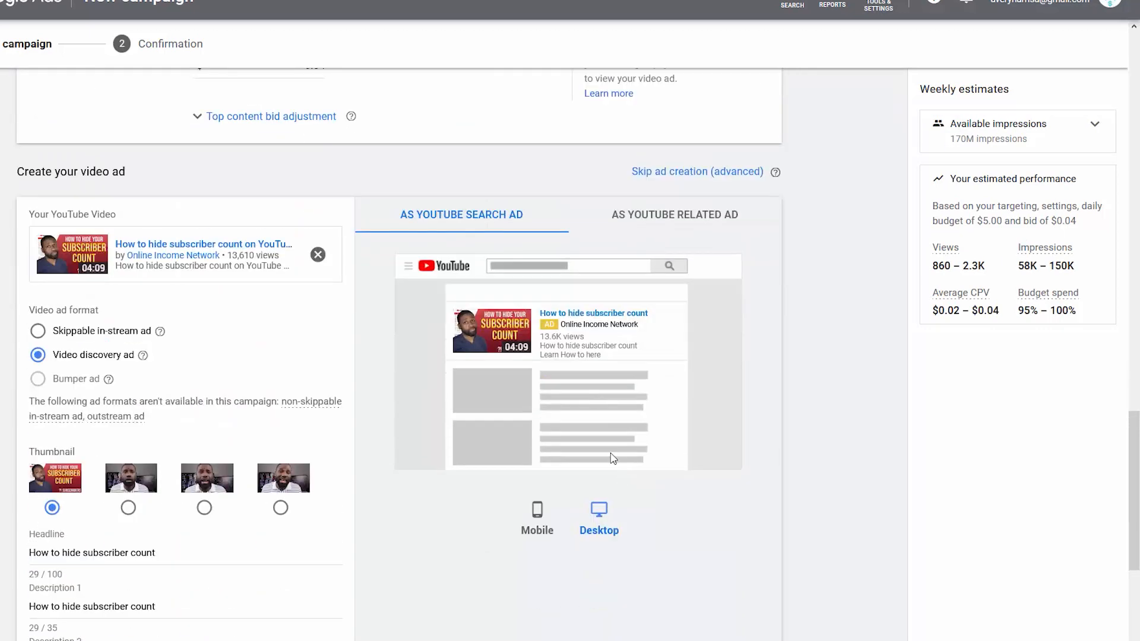
click(730, 214)
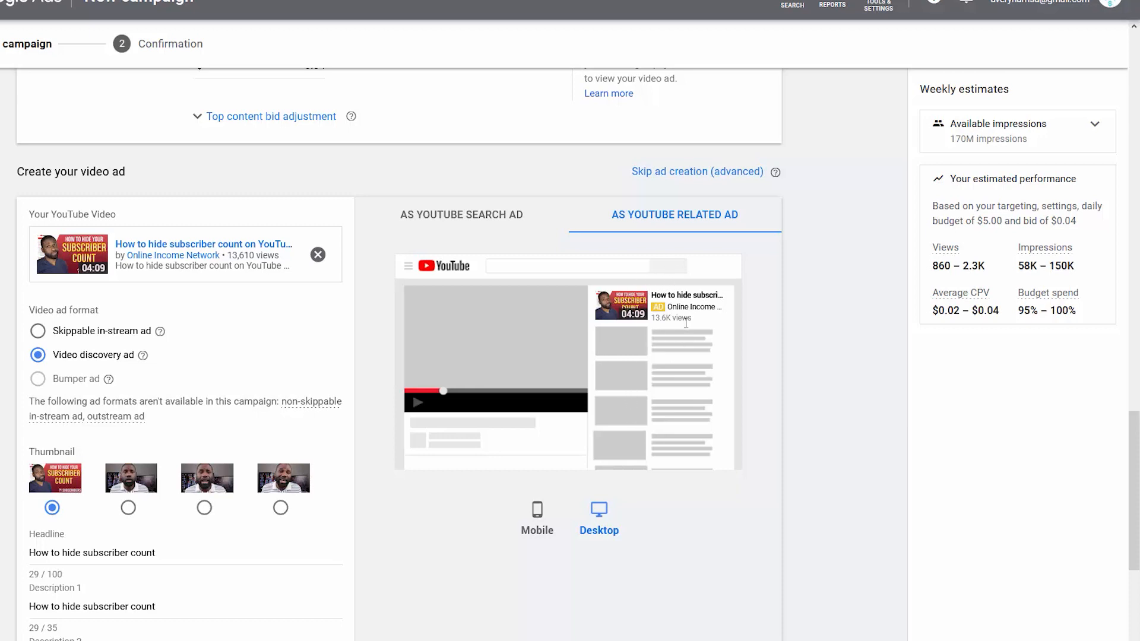
click(536, 513)
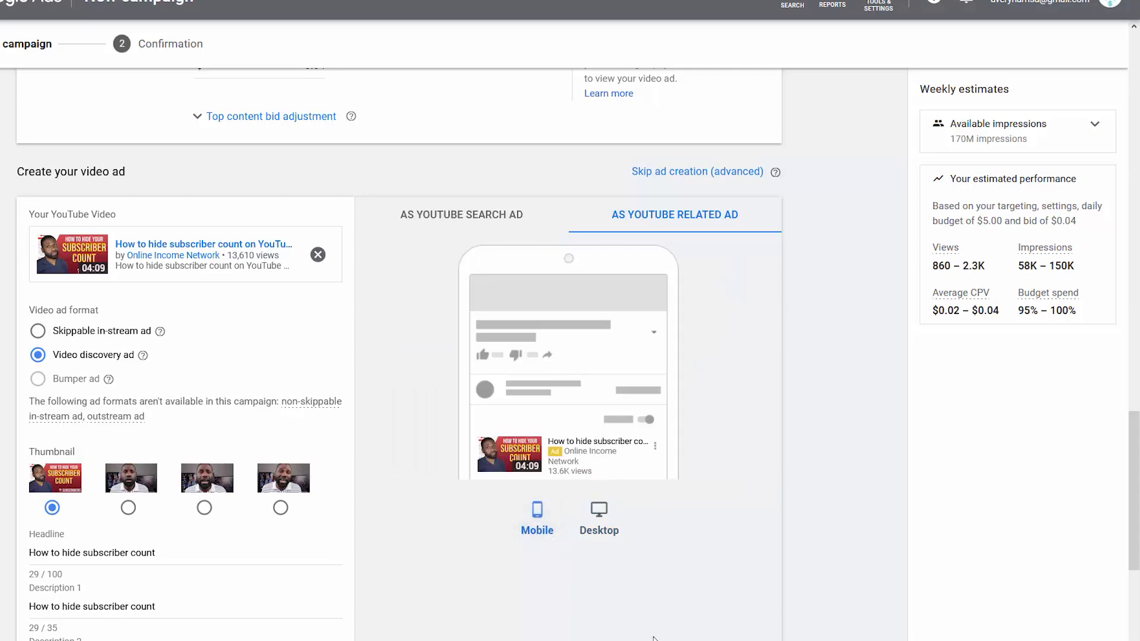
- Review the campaign settings, location and content targeting, bid and video ad details before creating the campaign
scroll(401, 541, down, 3)
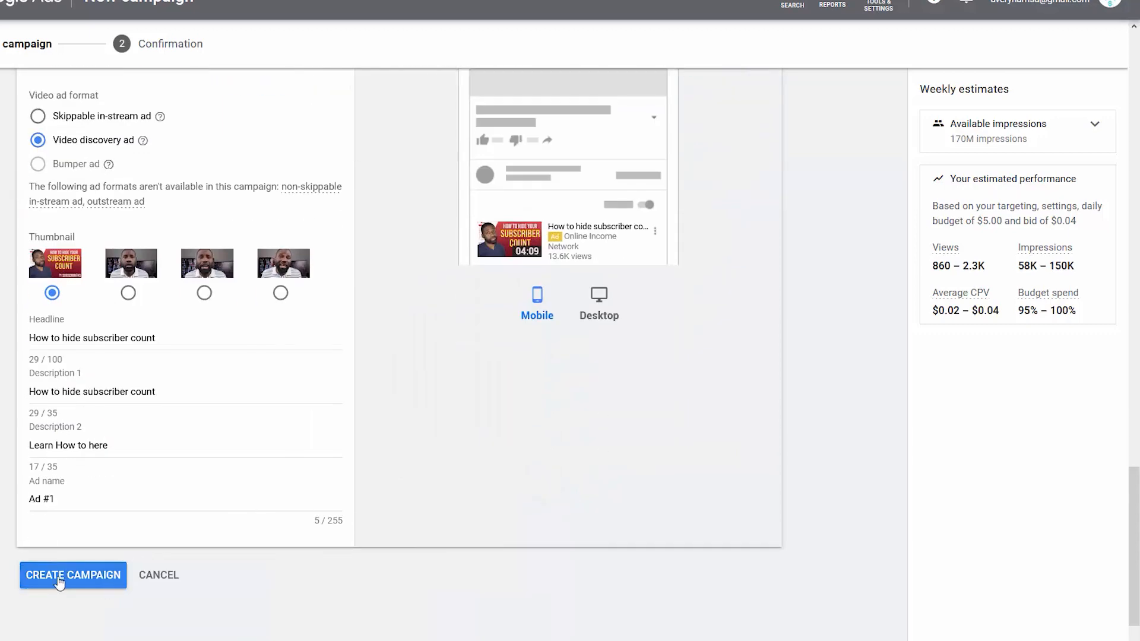
scroll(60, 581, up, 15)
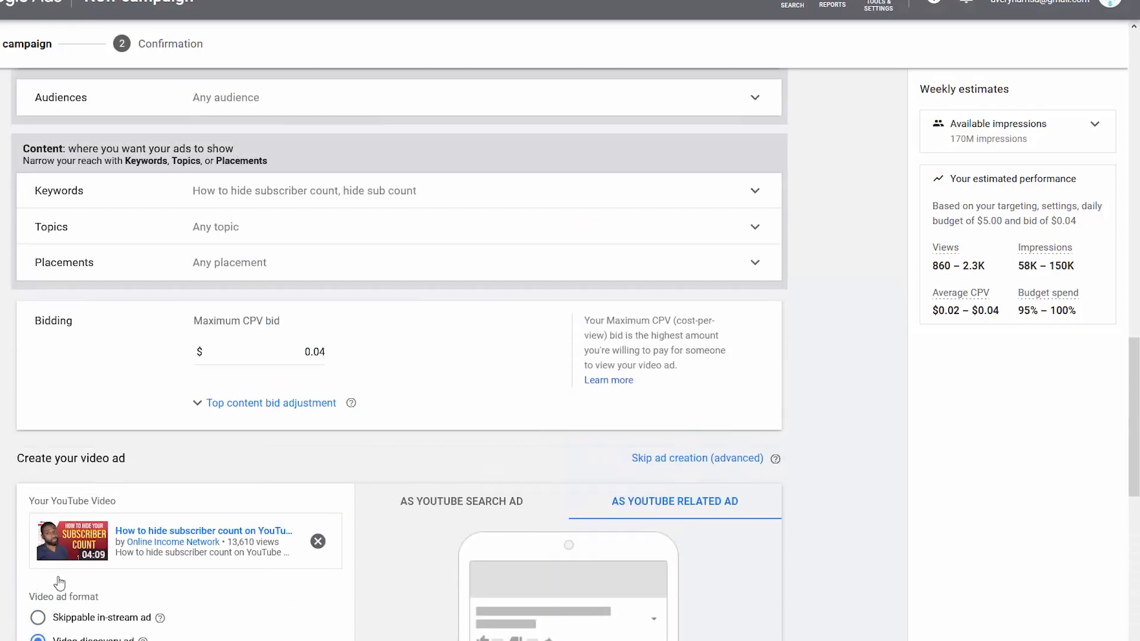
scroll(59, 583, up, 10)
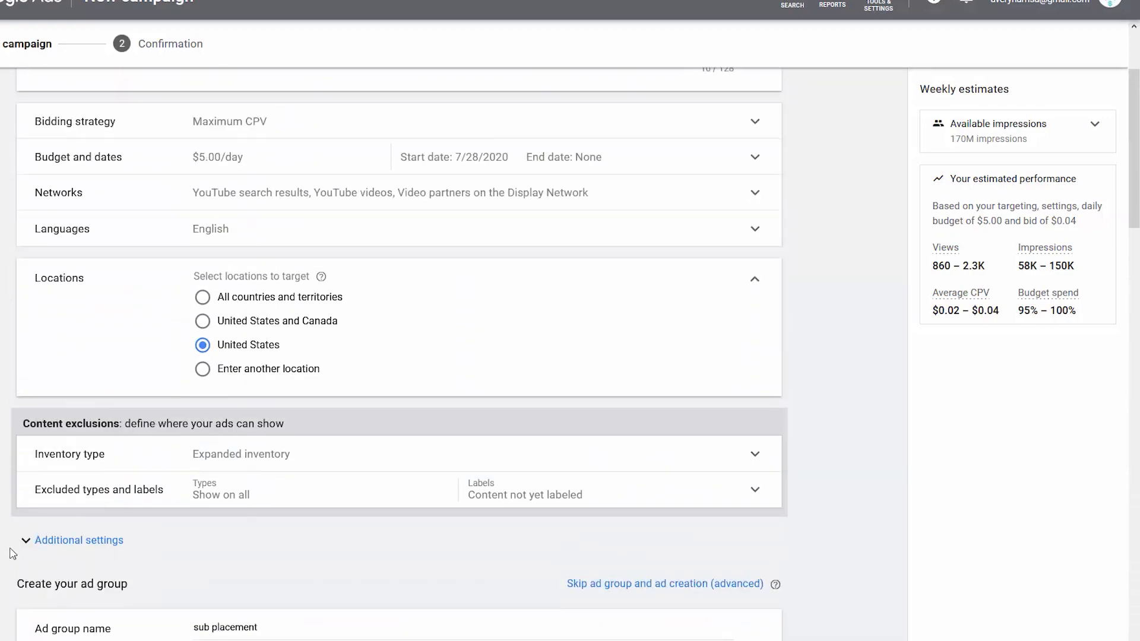
scroll(83, 586, down, 13)
scroll(87, 588, down, 12)
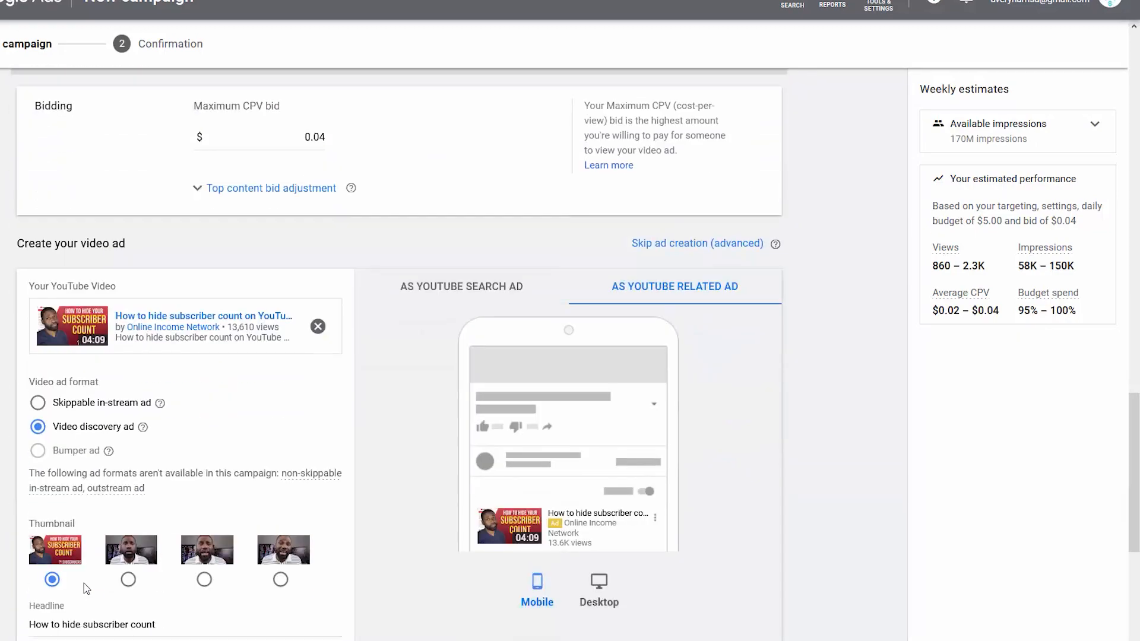
scroll(85, 583, up, 3)
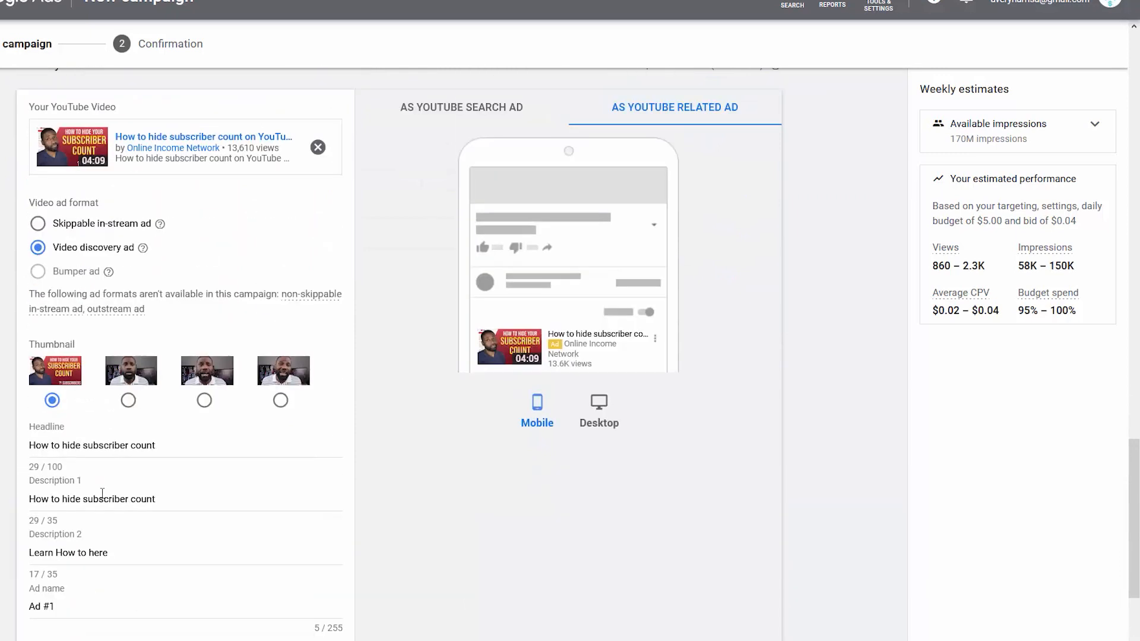
- Add an exclamation mark to the end of the ad's headline and try to create the campaign
click(168, 446)
scroll(133, 464, down, 3)
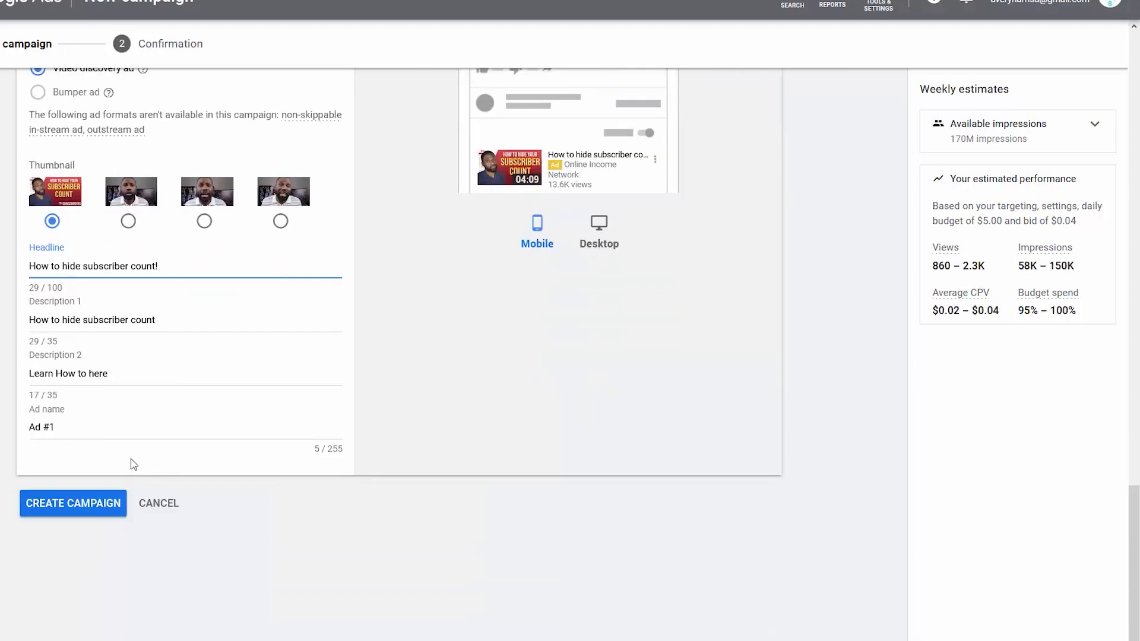
click(76, 507)
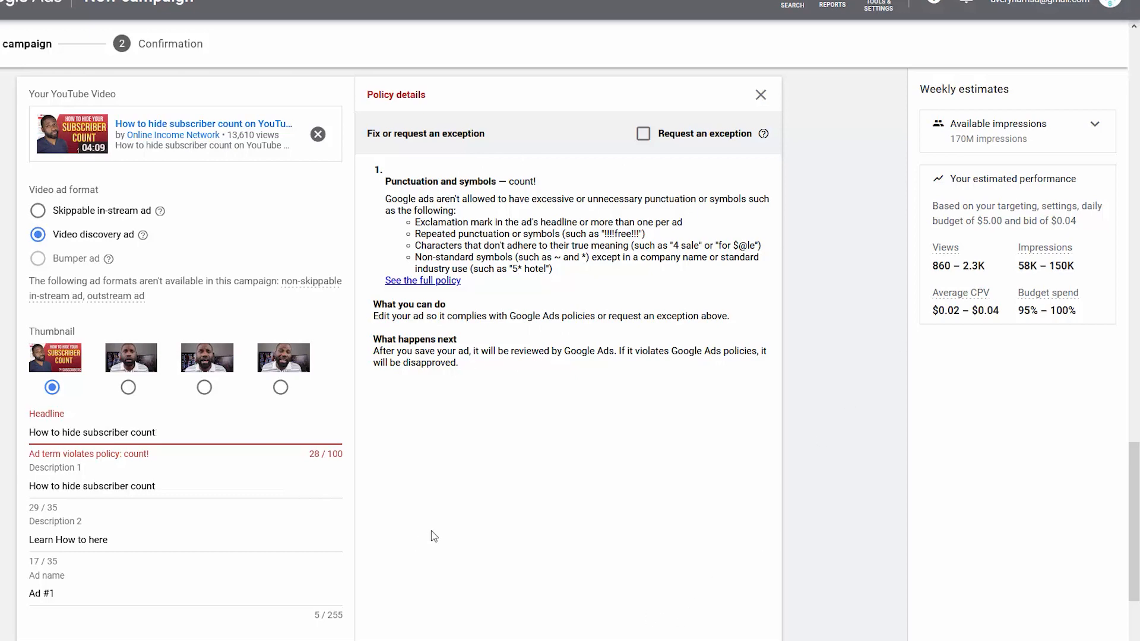
- Create the campaign with the ad headline "How to hide subscriber count" and continue to its ad groups
scroll(260, 453, down, 2)
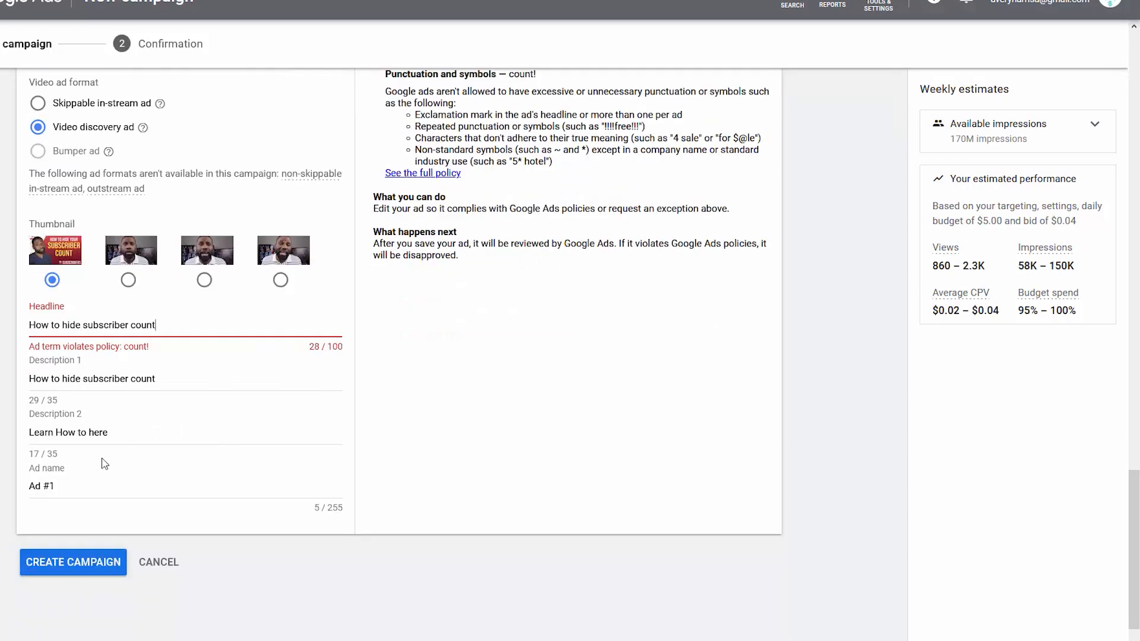
click(91, 562)
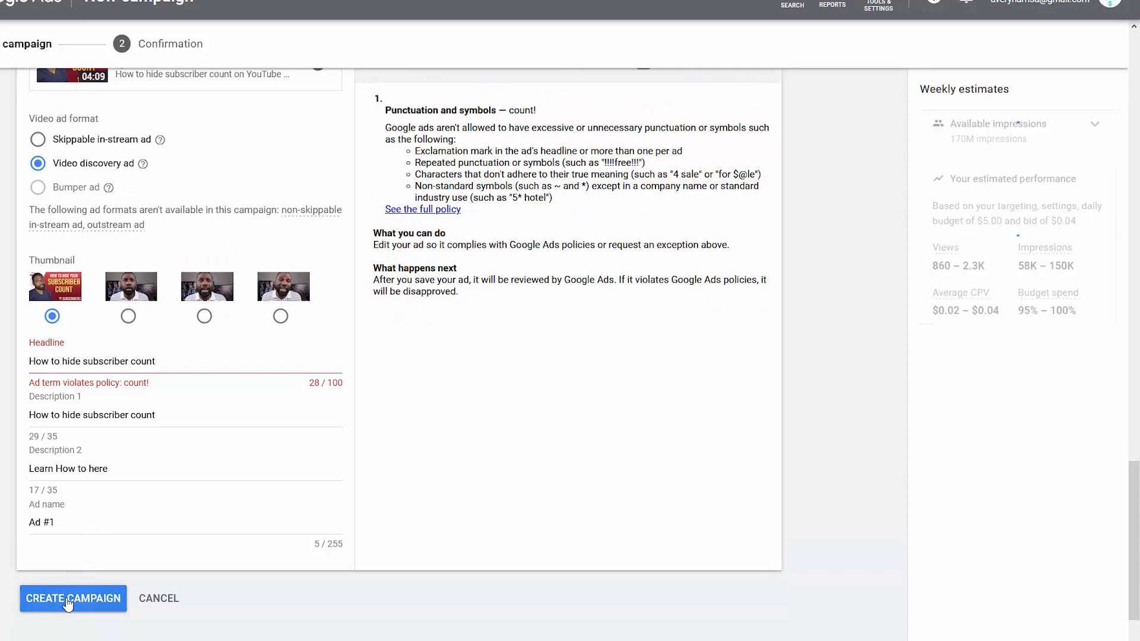
click(68, 600)
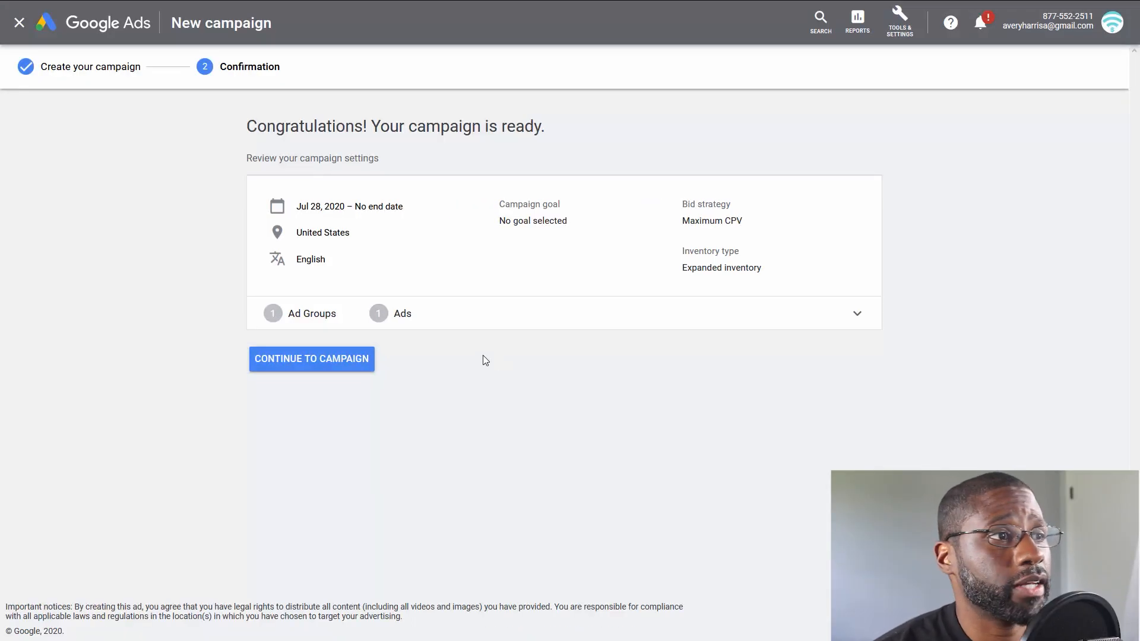
click(331, 363)
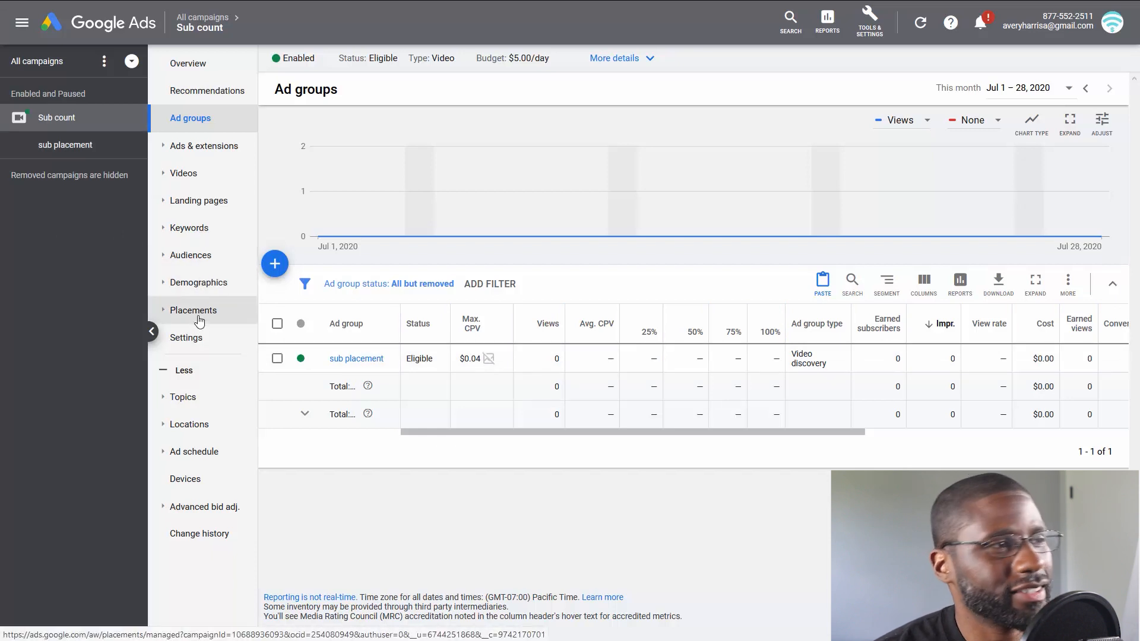
- Rename the "sub placement" ad group as "sub keywords"
click(392, 359)
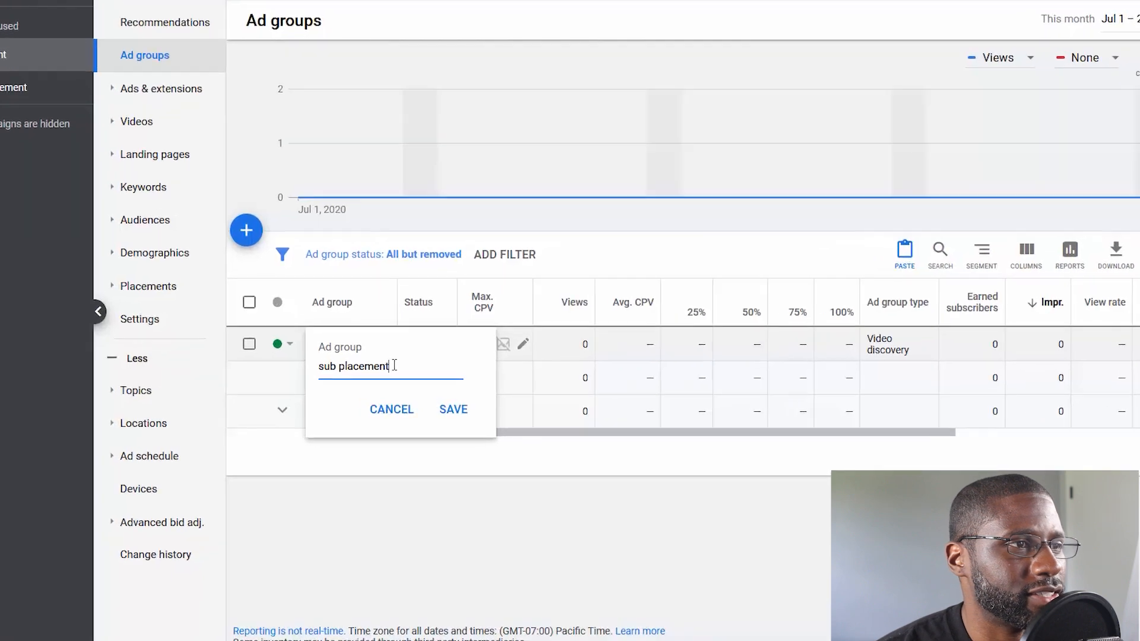
double_click(388, 379)
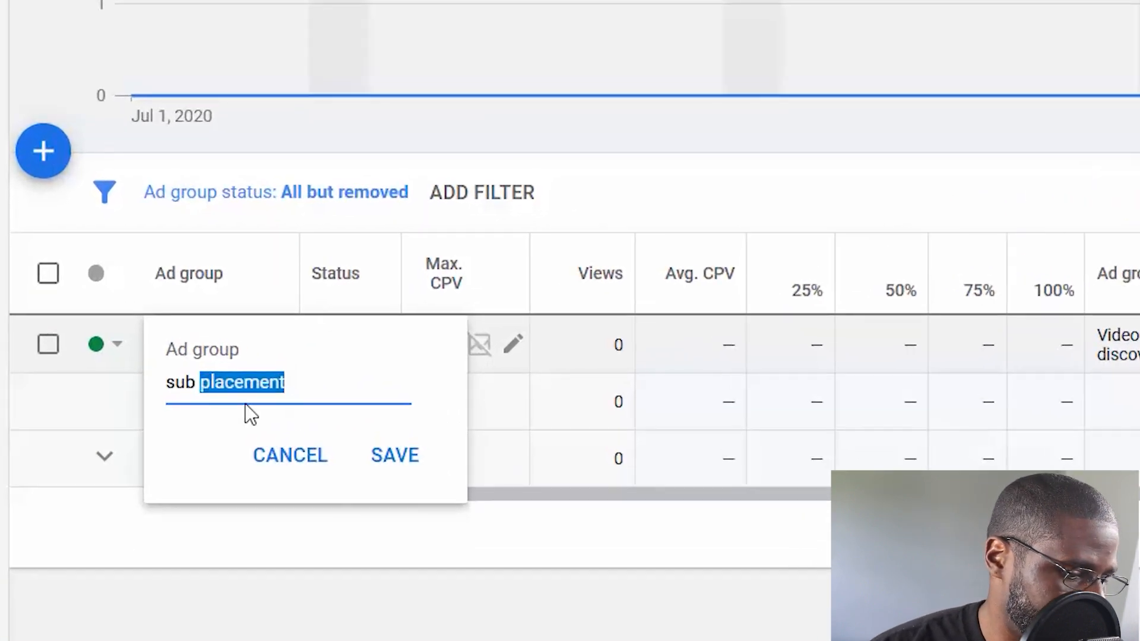
text(h)
key(BackSpace)
text(ke)
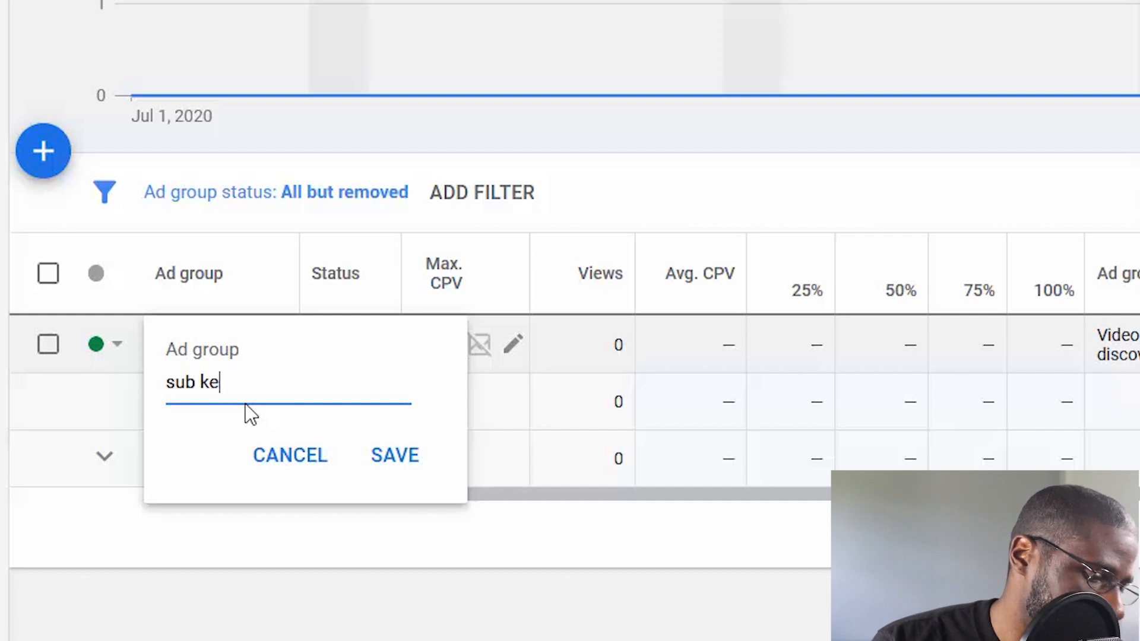
text(ywords)
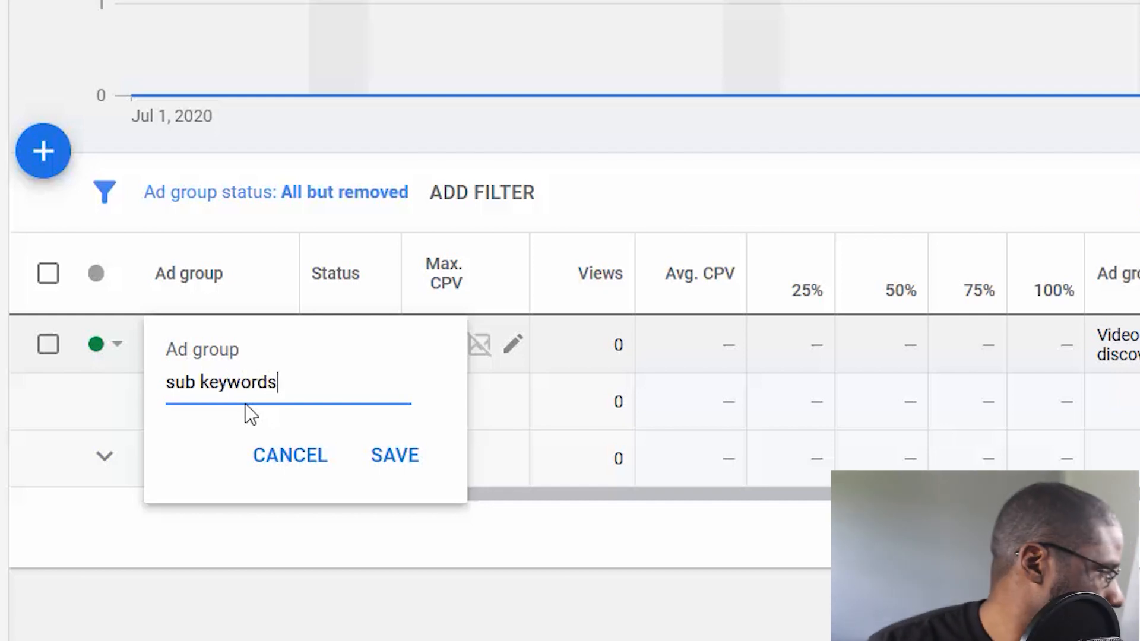
click(383, 463)
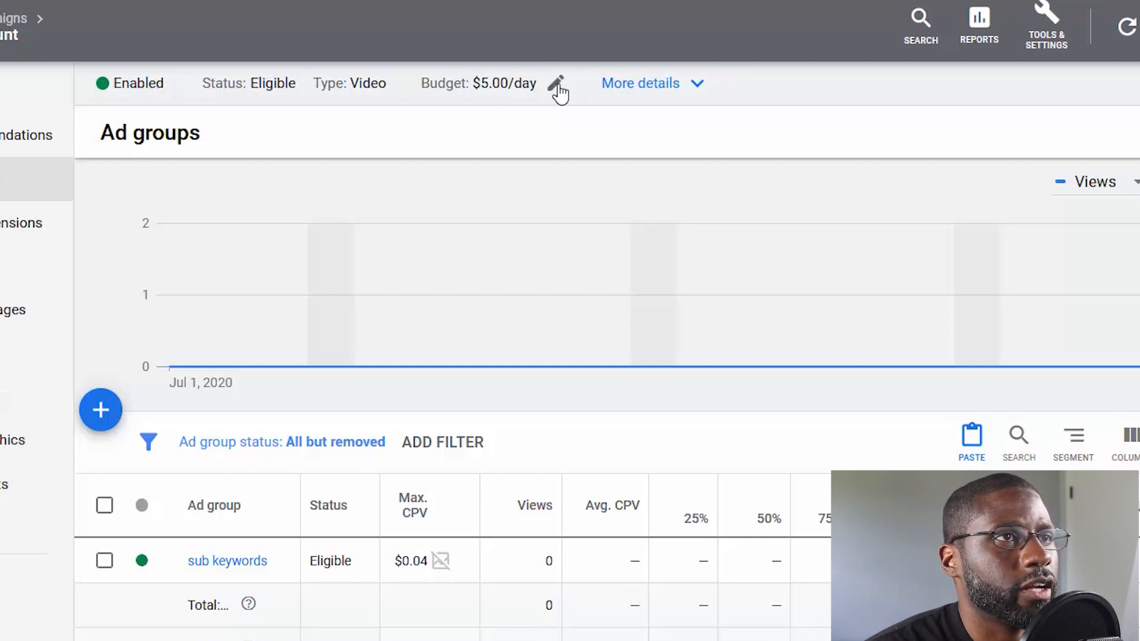
- Check the Sub count campaign's status options, daily budget and settings
click(179, 83)
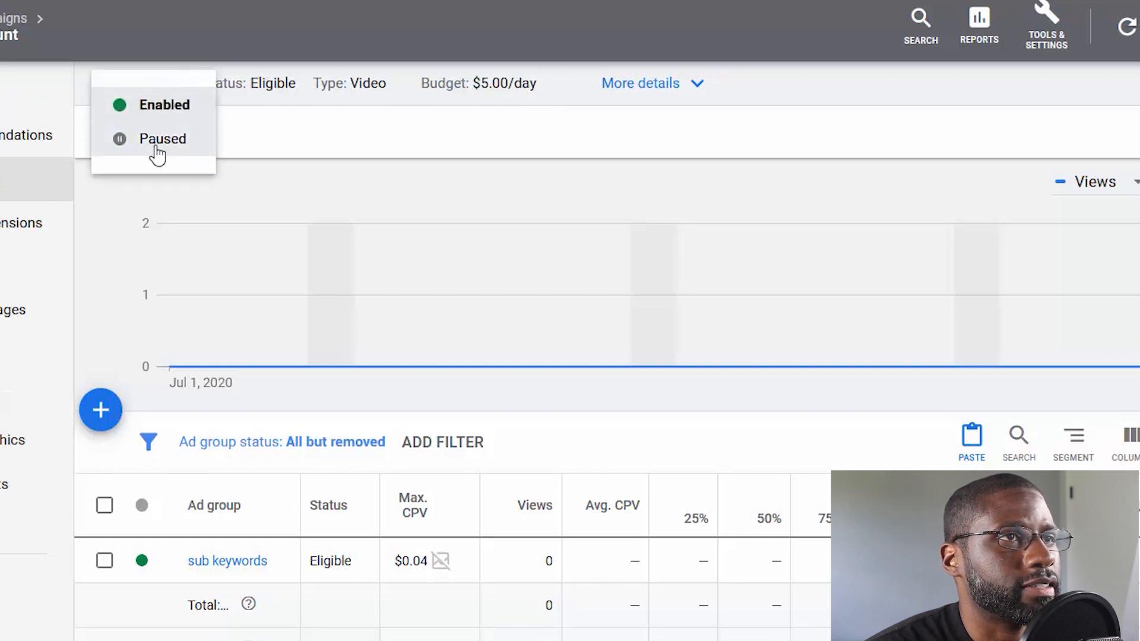
click(552, 86)
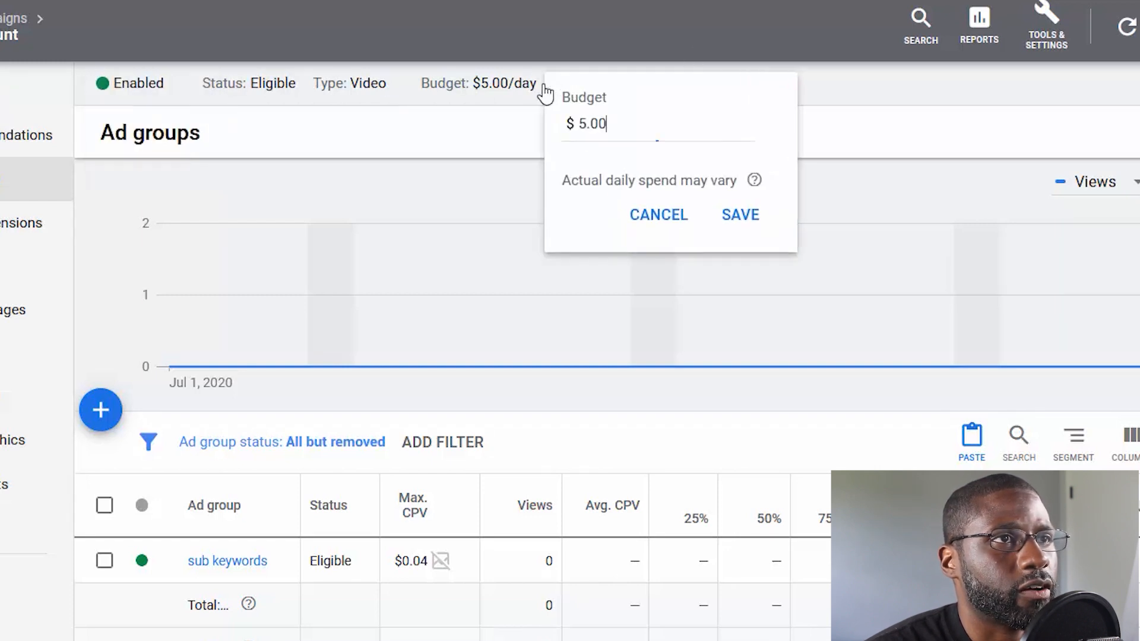
click(859, 100)
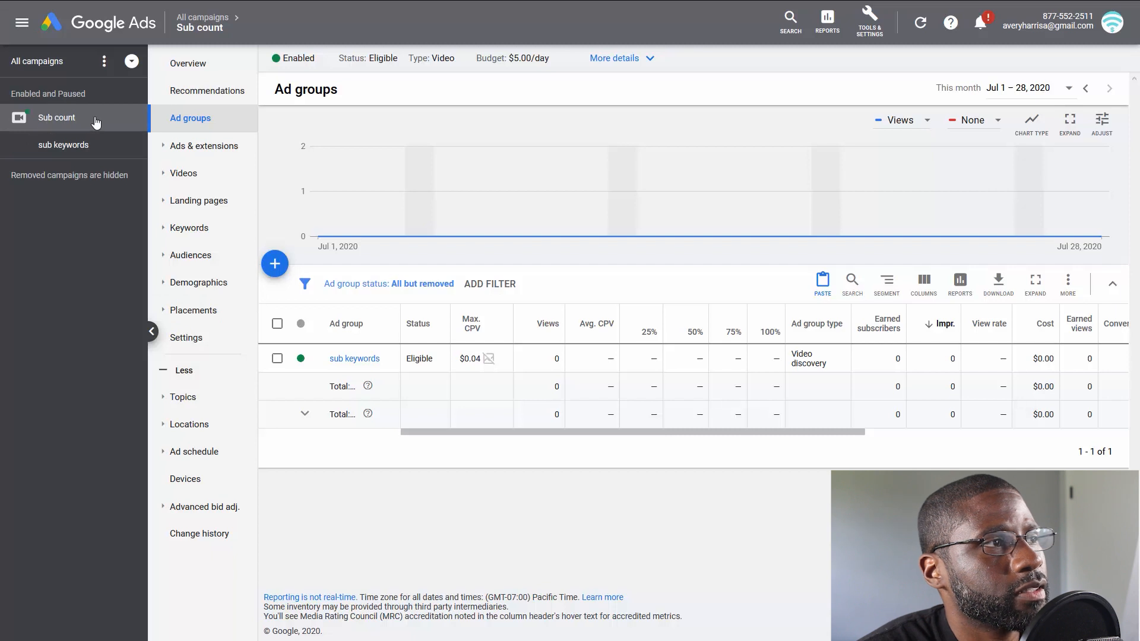
click(178, 336)
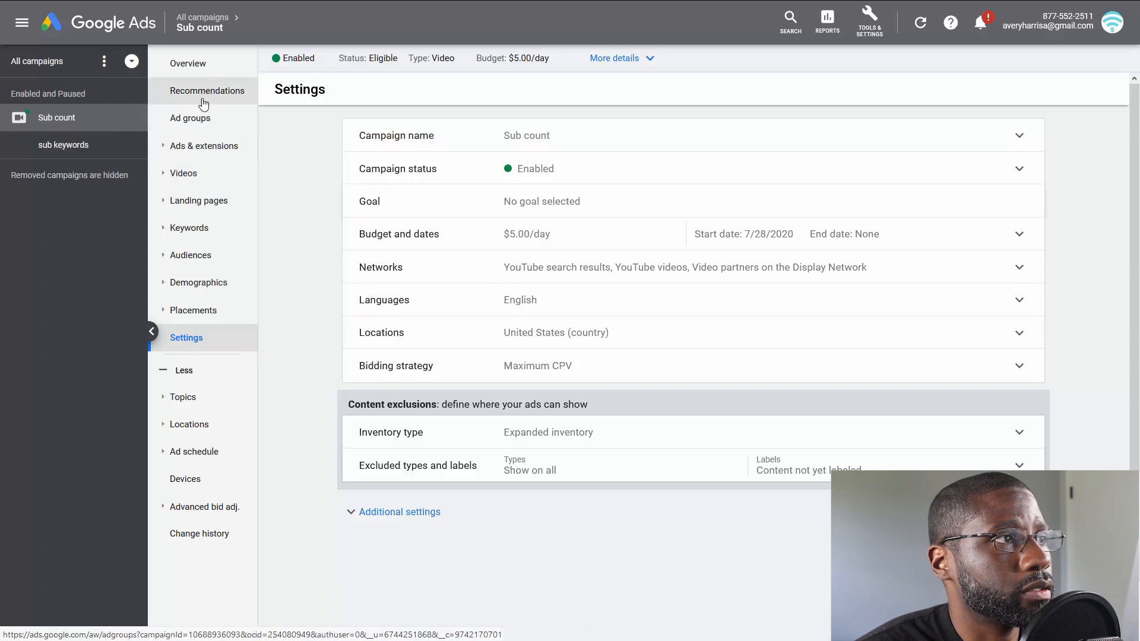
click(88, 119)
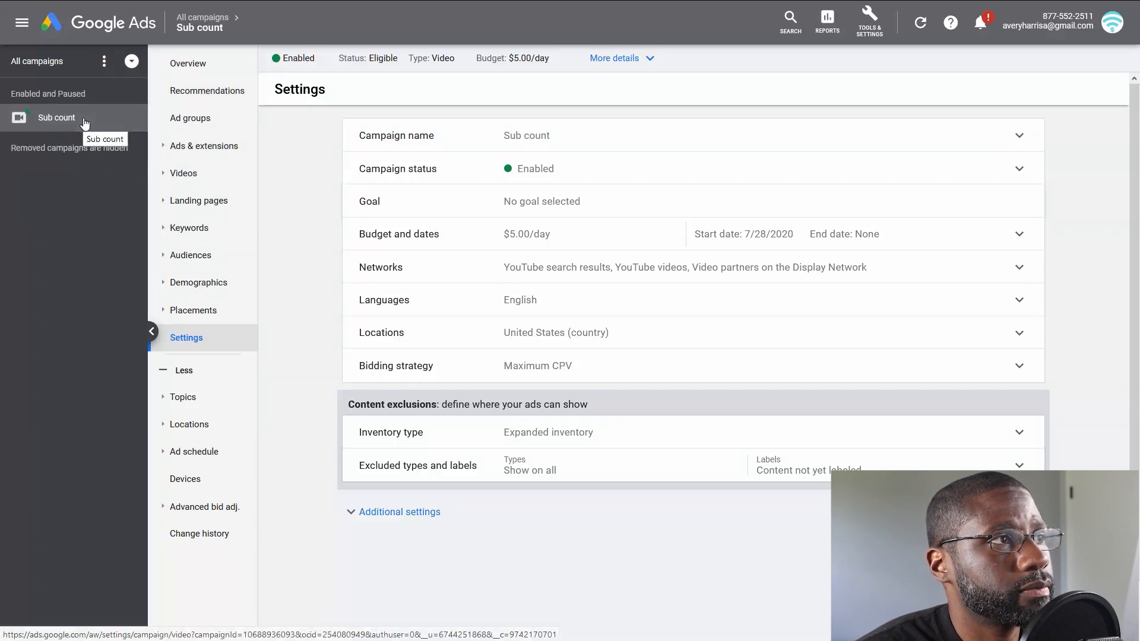
- Copy the sub keywords ad group and paste it into the Sub count campaign without pausing the new ad group
click(192, 122)
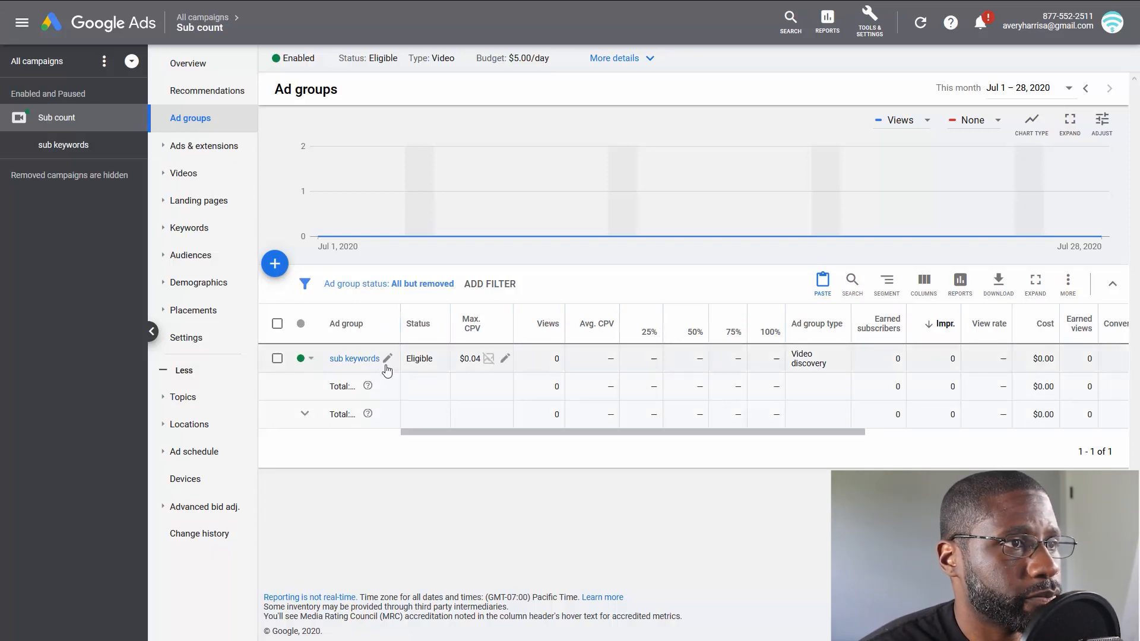
click(278, 328)
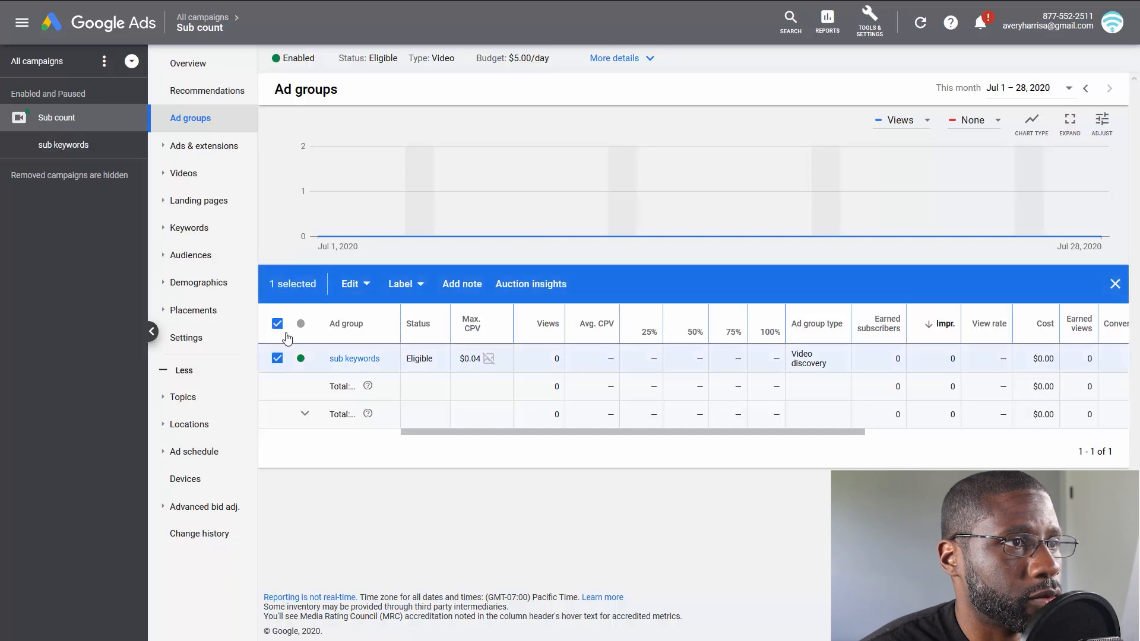
click(356, 283)
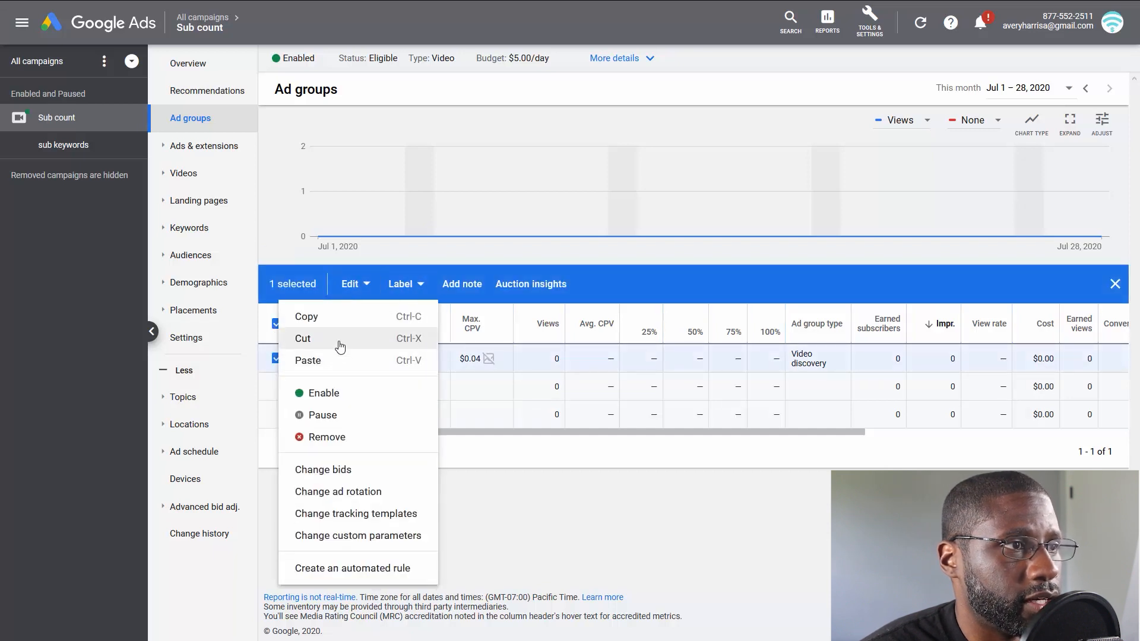
click(346, 318)
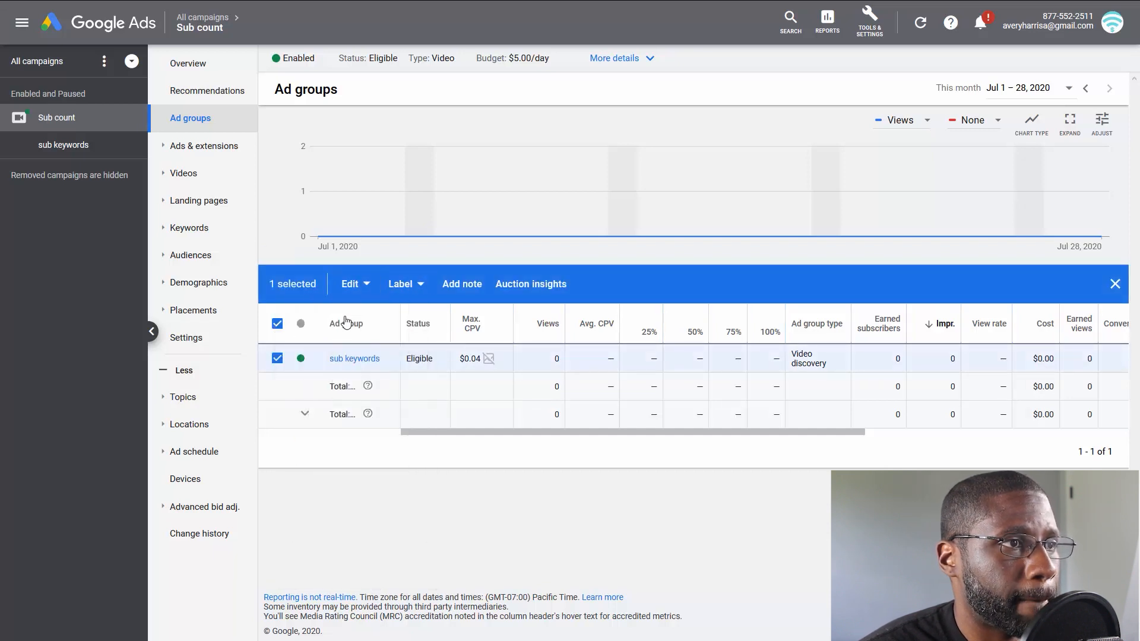
click(350, 284)
click(348, 360)
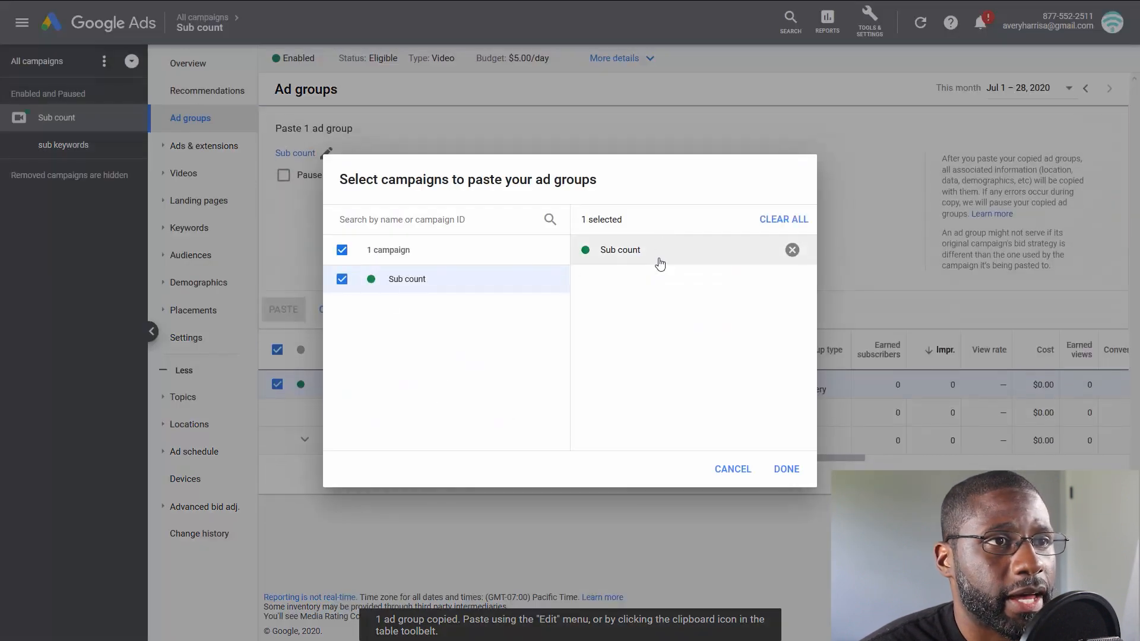
click(785, 469)
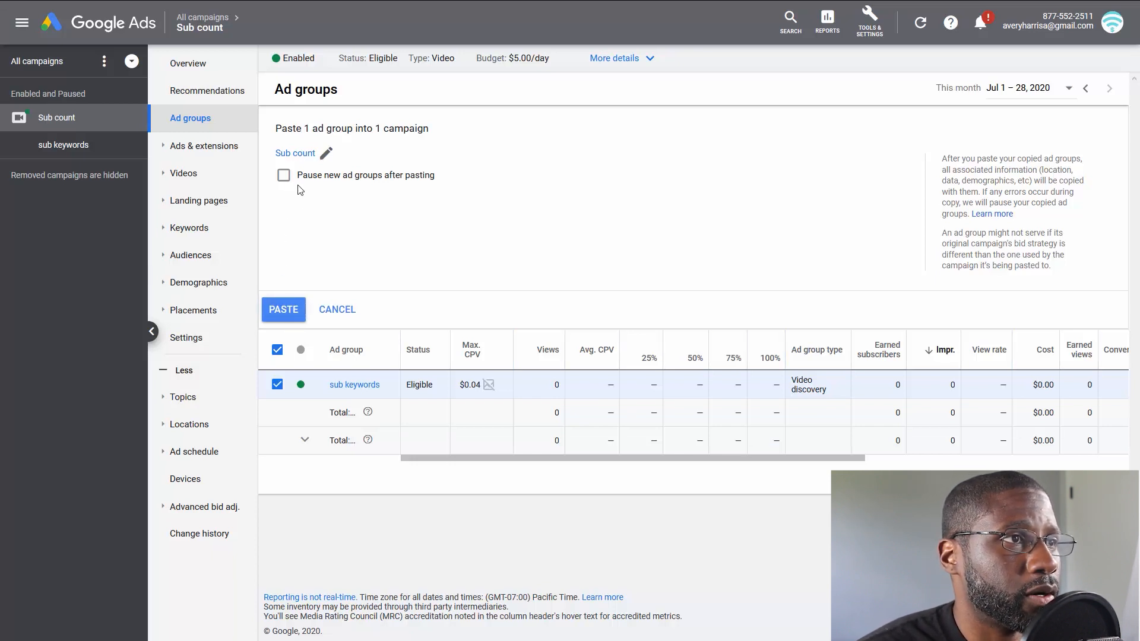
click(290, 314)
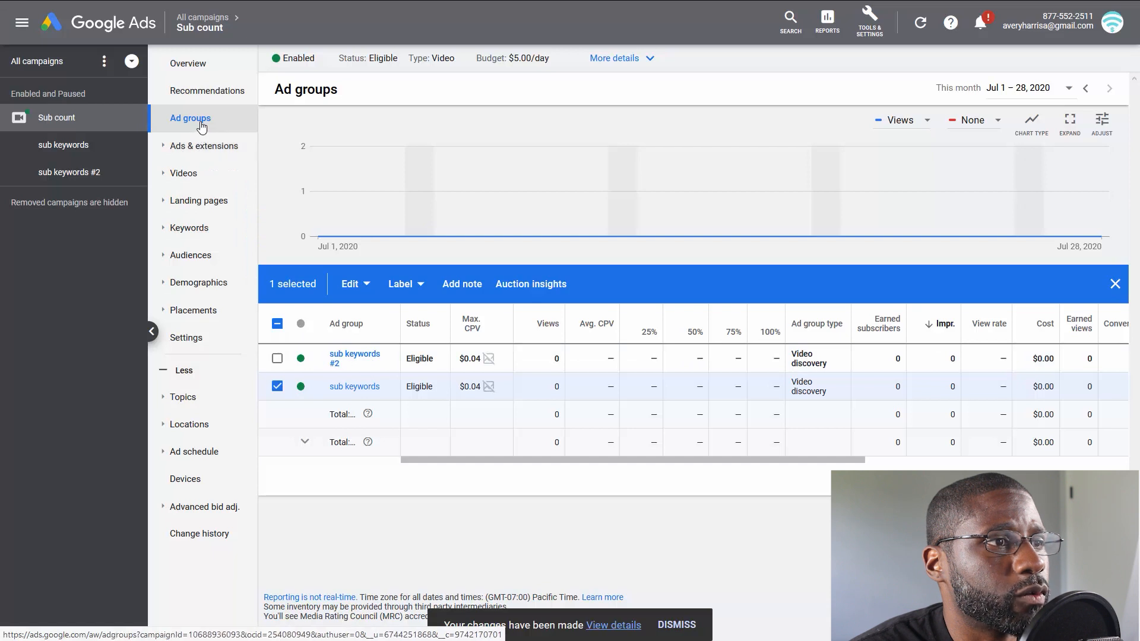
- Rename the duplicated ad group as "sub placements"
click(390, 360)
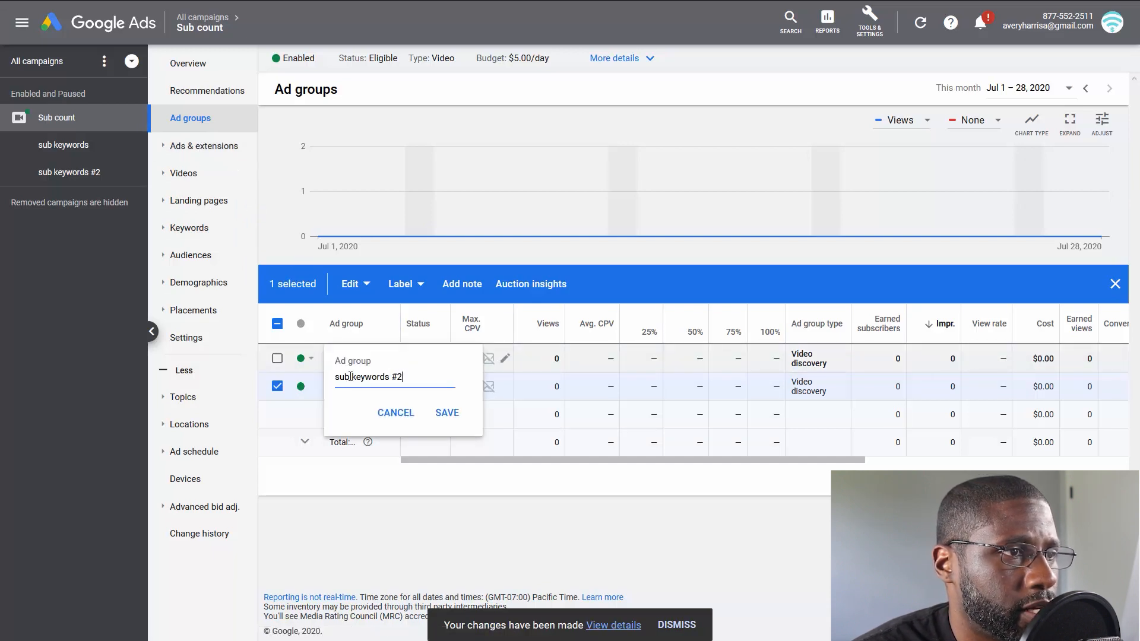
drag(351, 377, 448, 375)
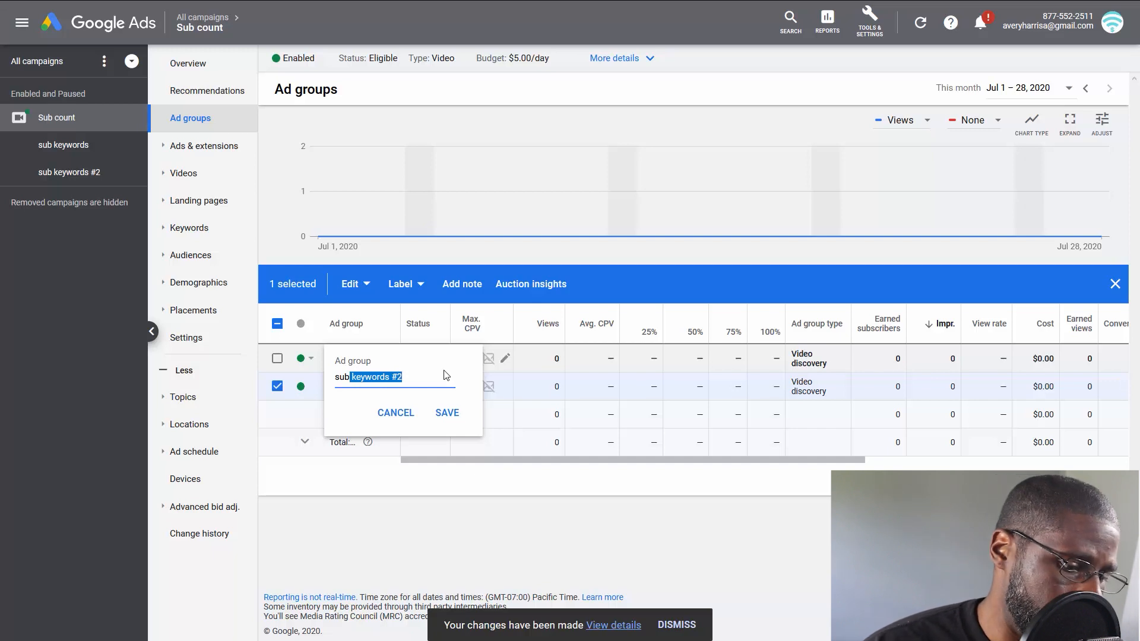
text(pla)
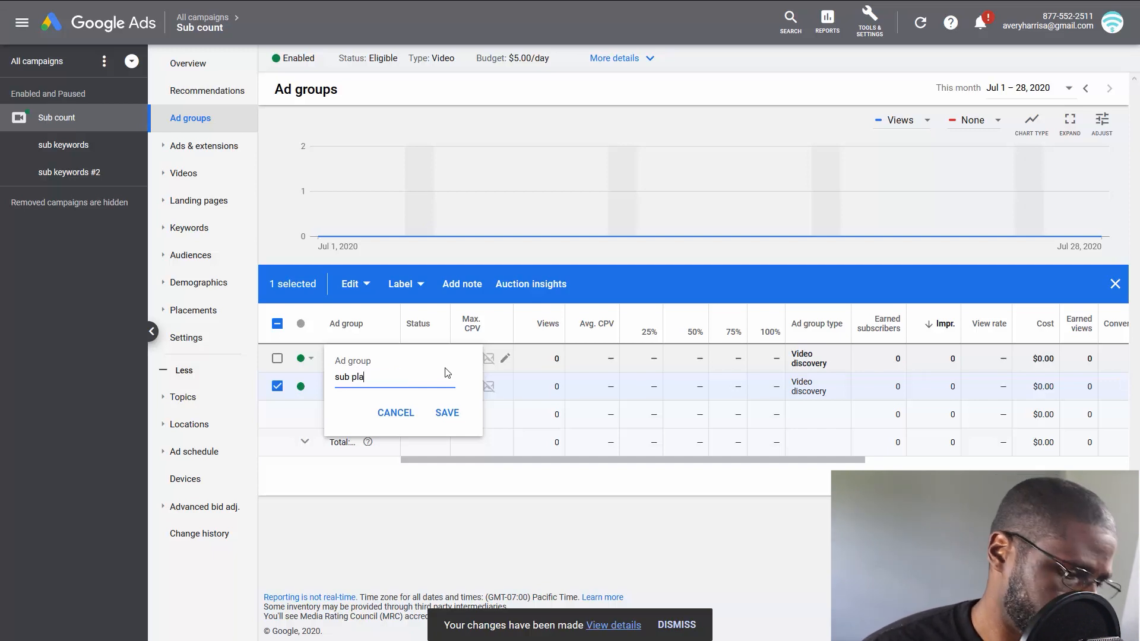
text(c)
text(ments)
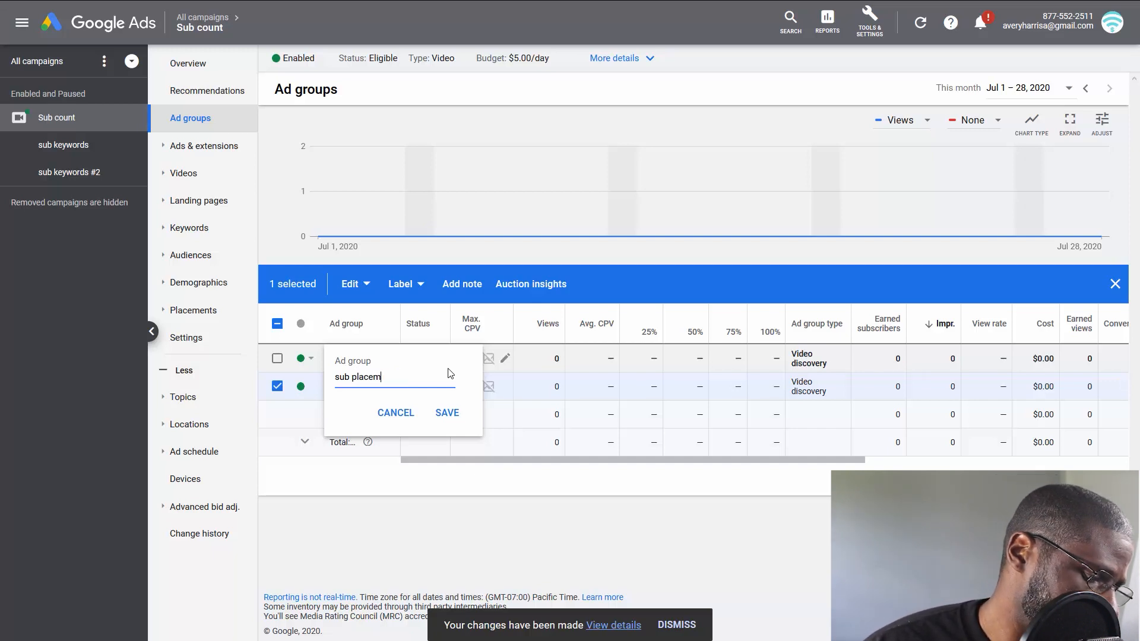
click(447, 413)
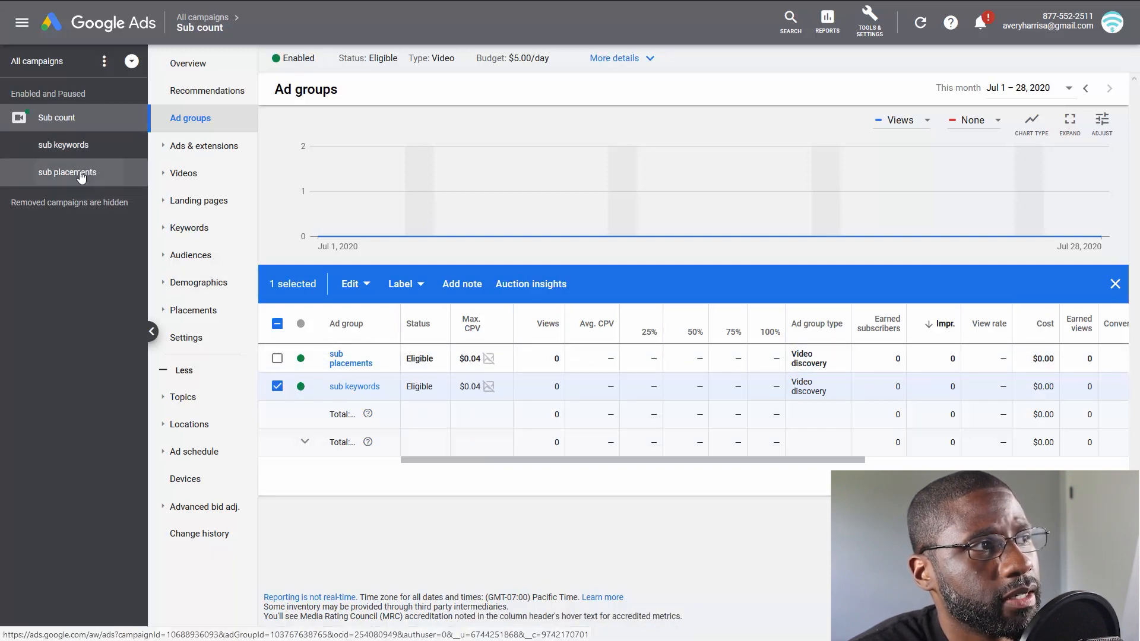
- Permanently remove both display/video keywords from the sub placements ad group
click(78, 178)
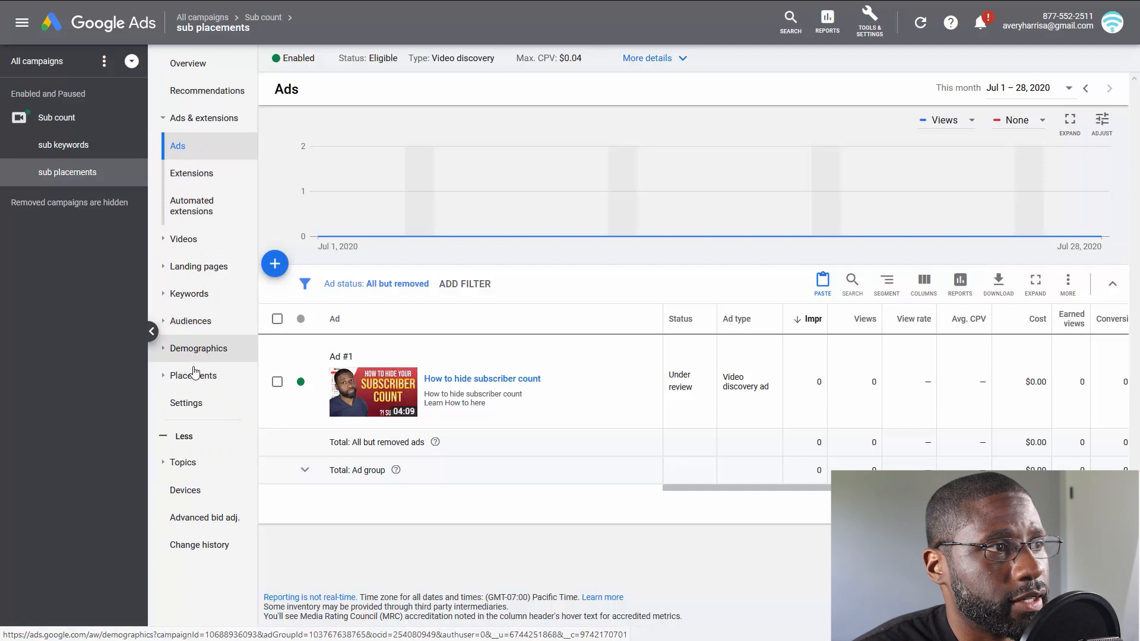
click(202, 294)
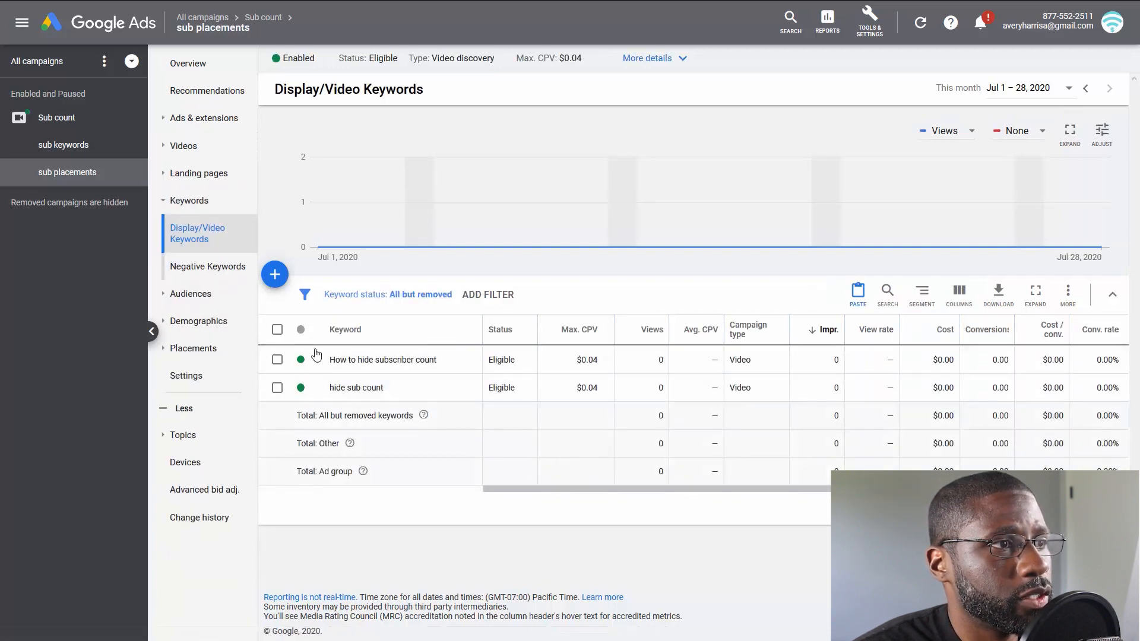
click(278, 331)
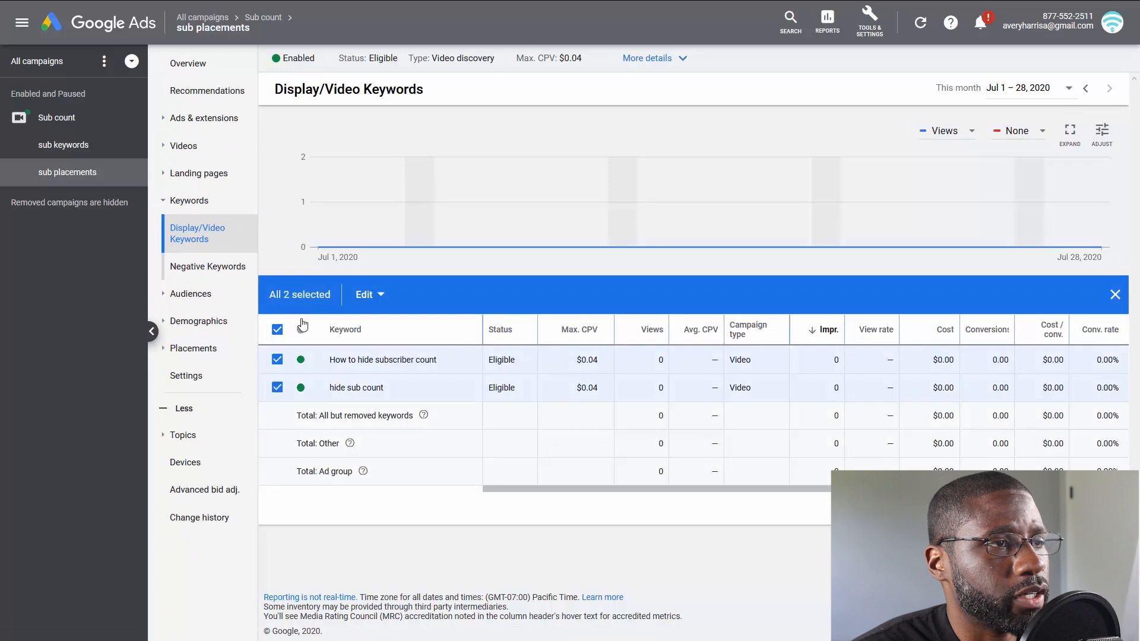
click(384, 302)
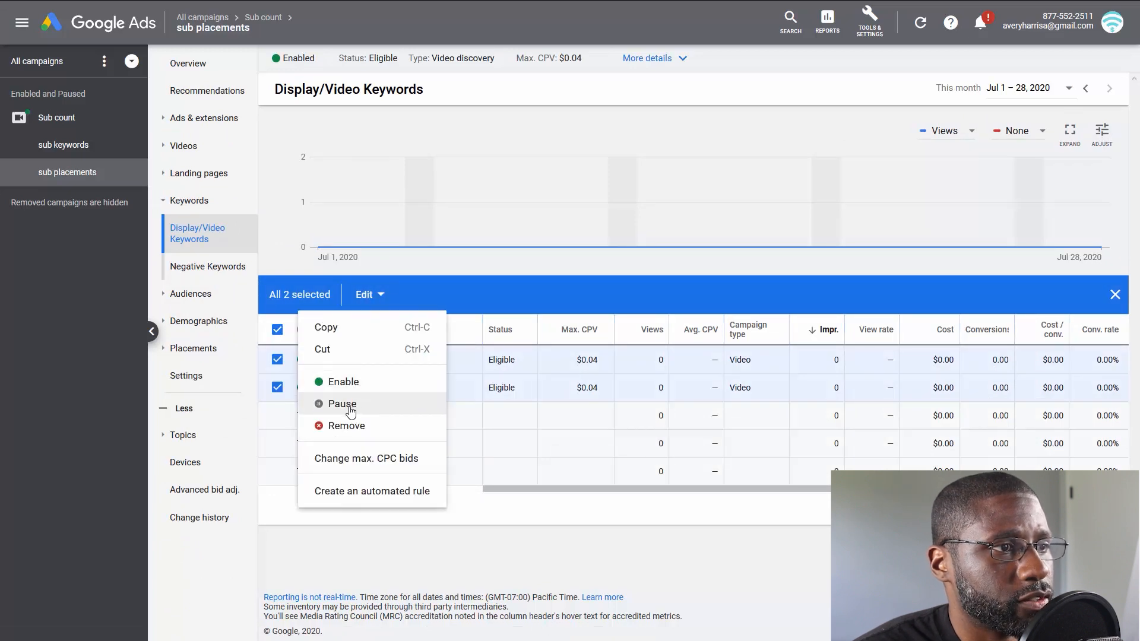
click(346, 426)
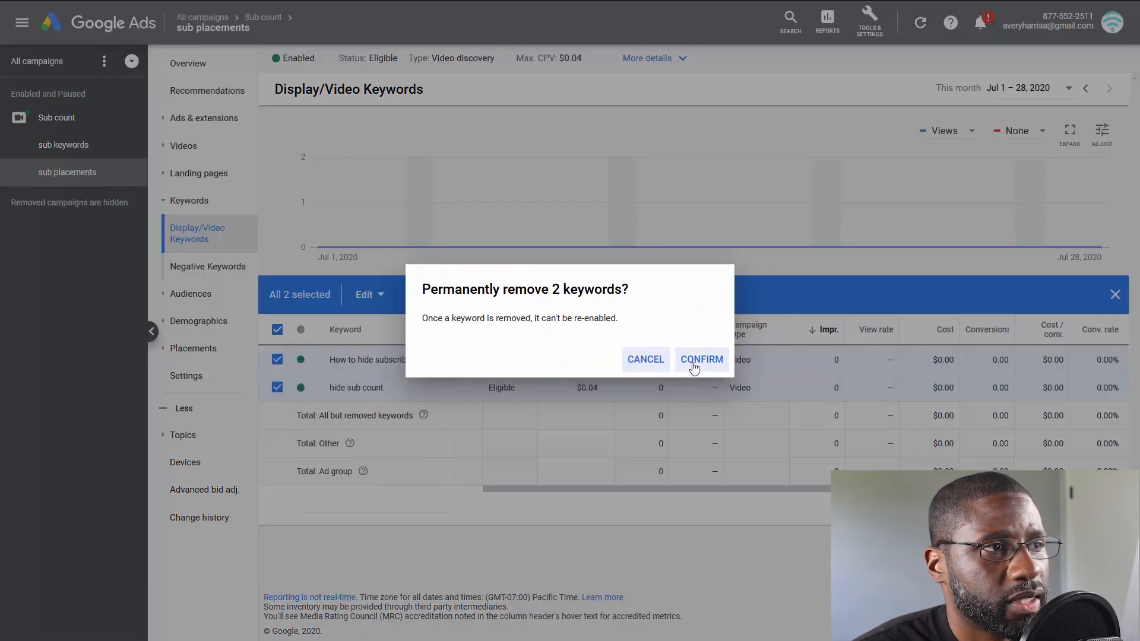
click(694, 361)
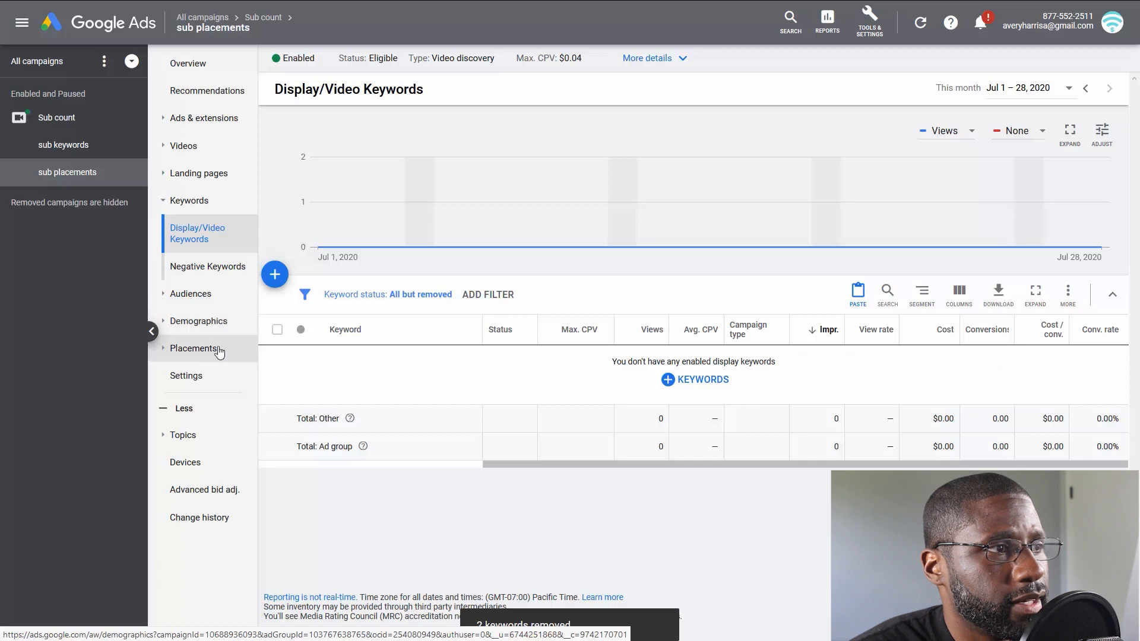
- Open the sub placements ad group's placements for editing and search for "video"
click(194, 348)
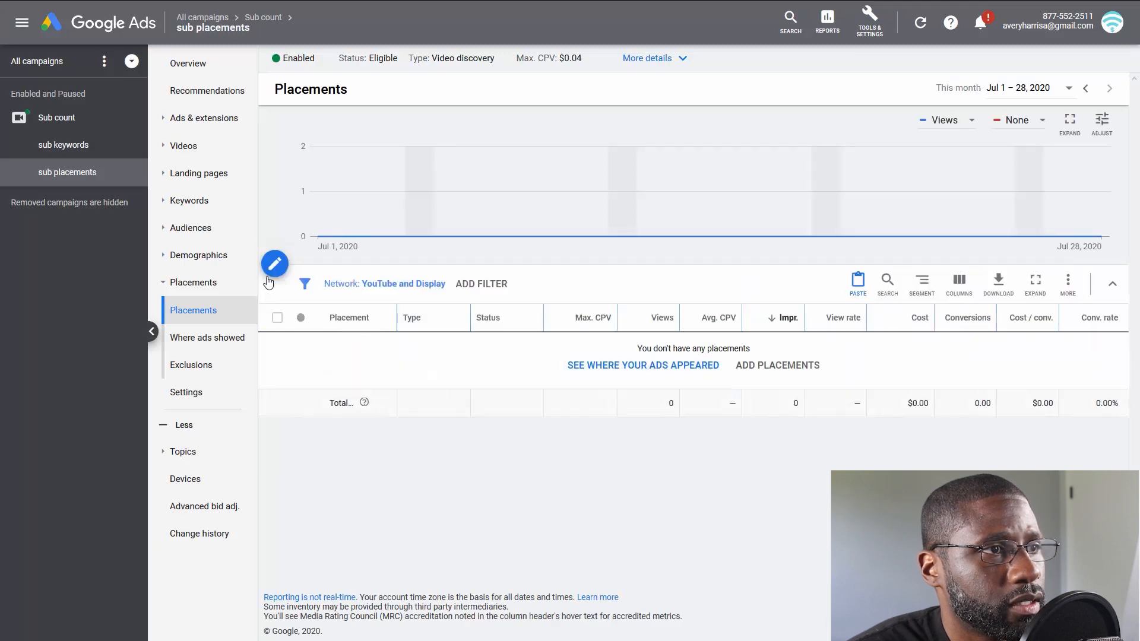
click(275, 265)
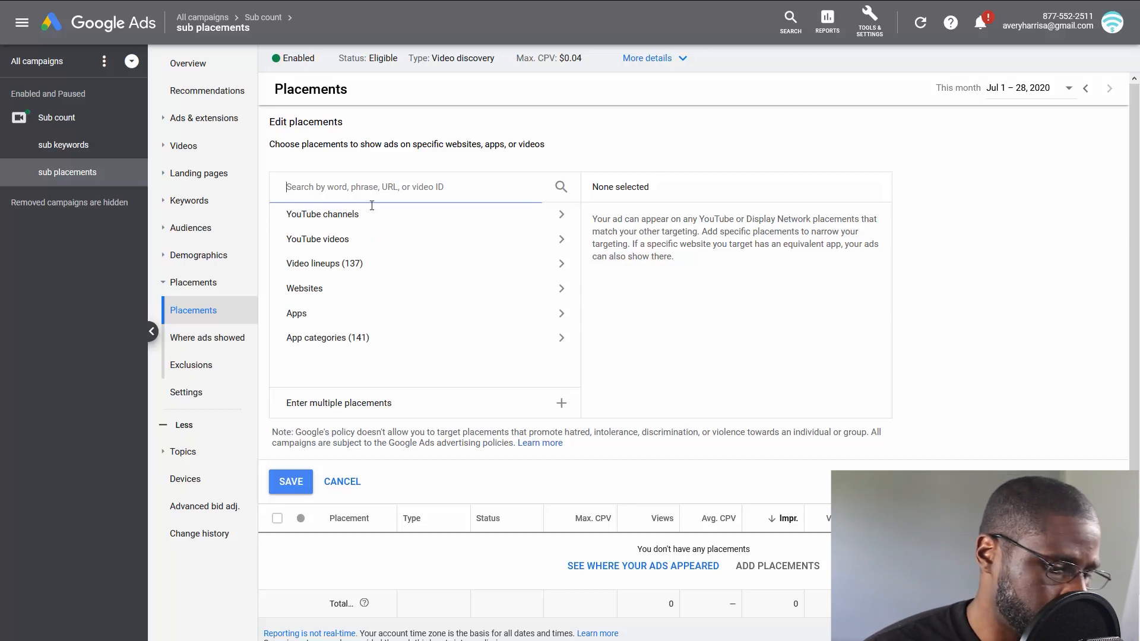
text(vid)
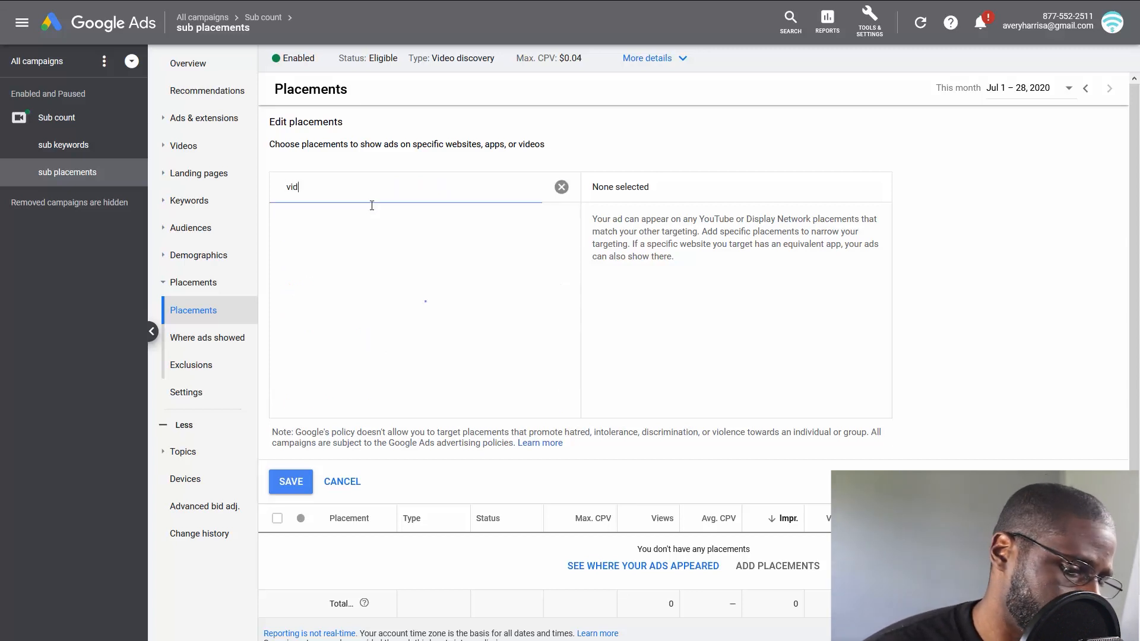
text(eo)
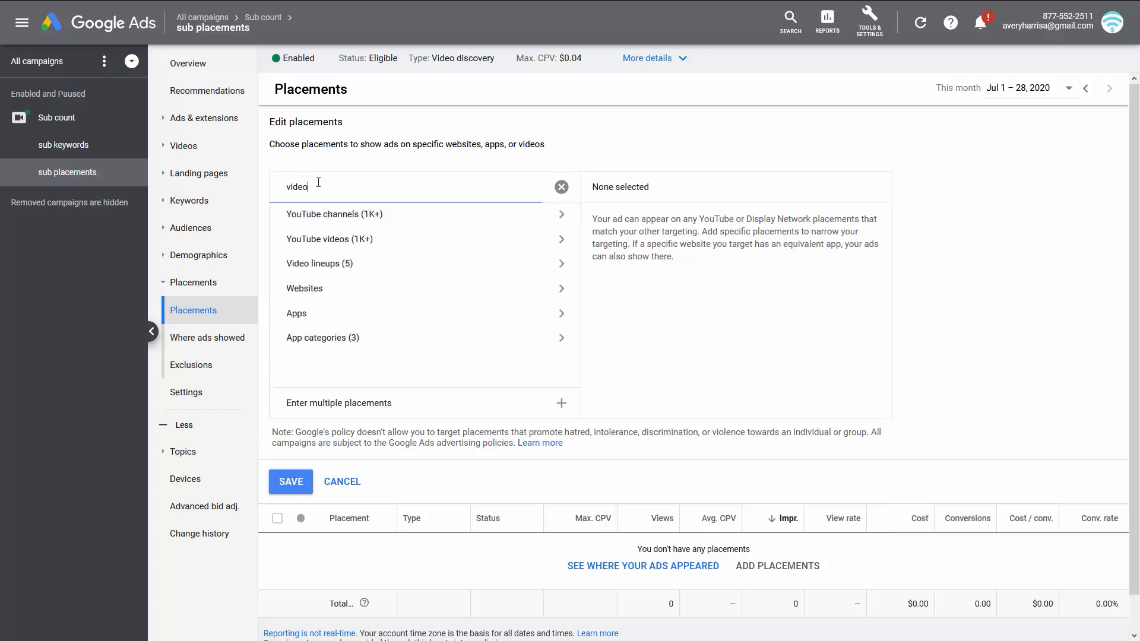
- Search the placements for "creator insider" and select the Creator Insider YouTube channel as a target
drag(308, 187, 291, 182)
text(creayor)
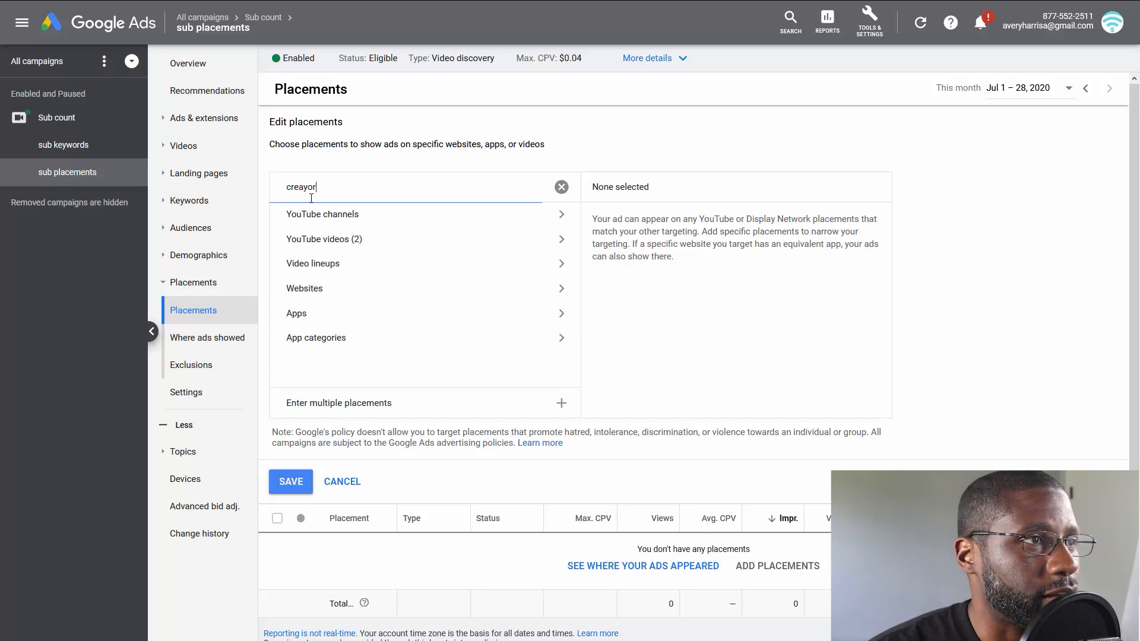
drag(303, 187, 307, 186)
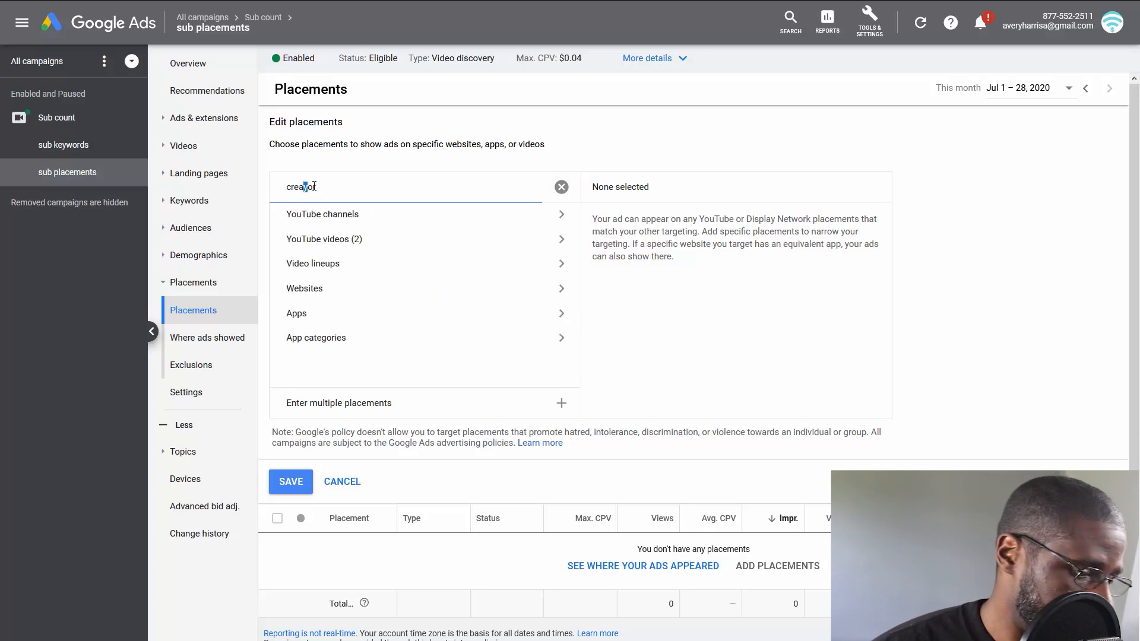
text(tor)
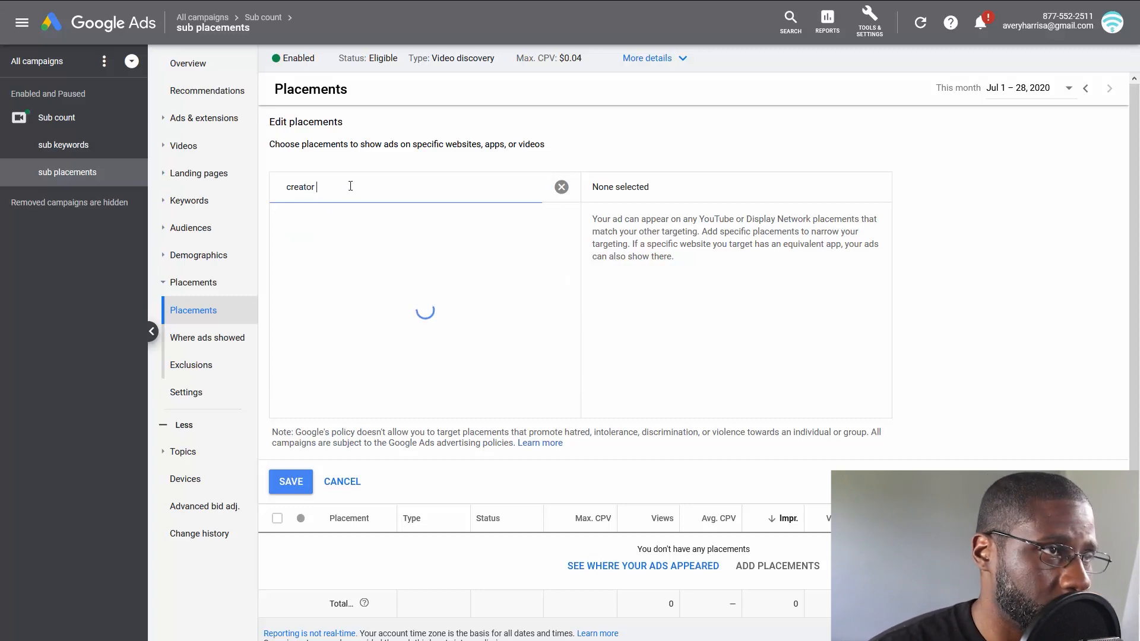
text( insider)
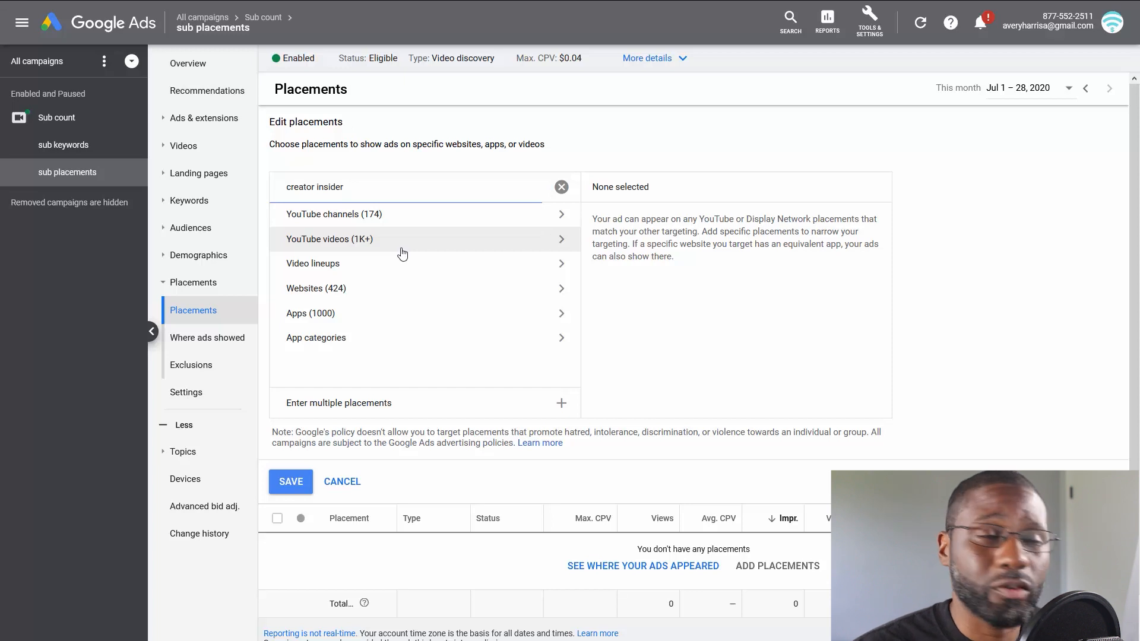
click(357, 224)
click(295, 260)
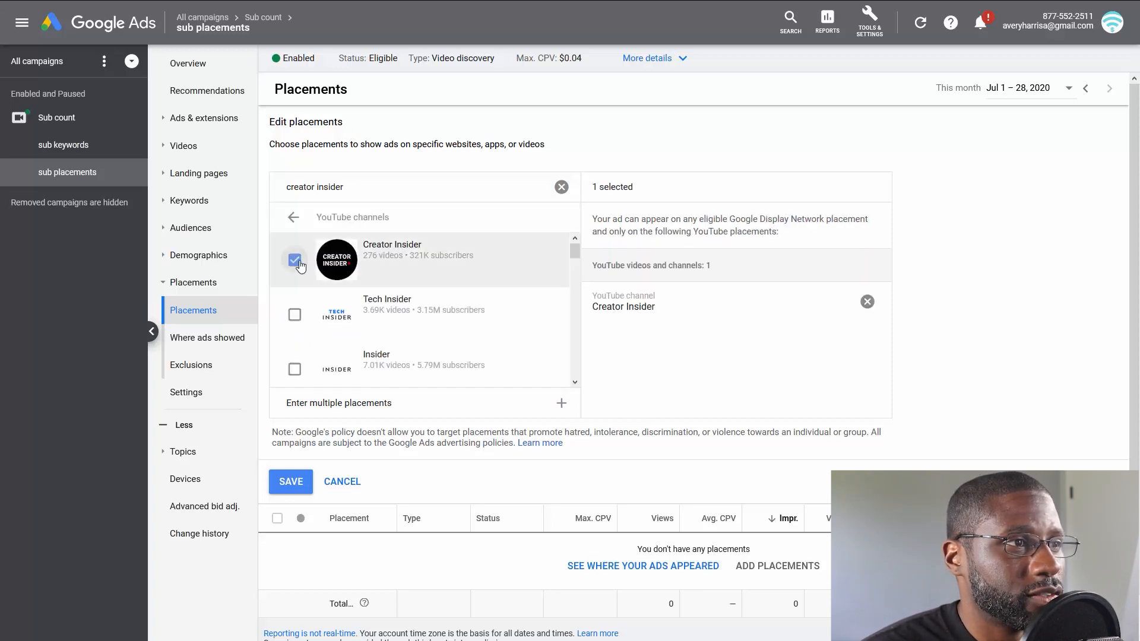
click(296, 218)
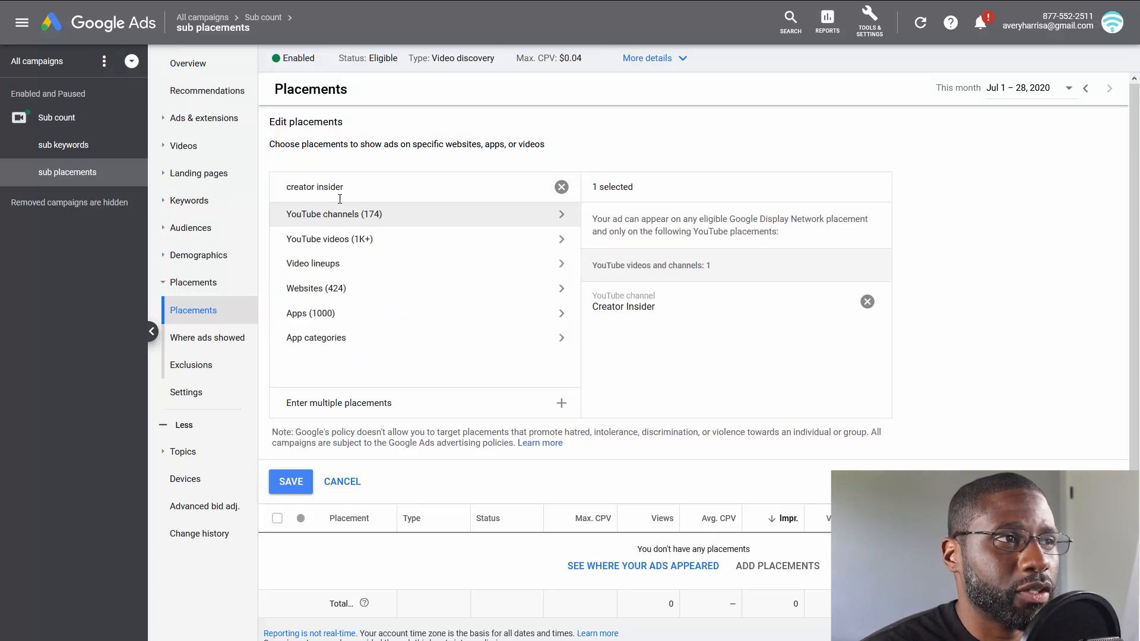
- Search the placements for "small youtubers"
triple_click(271, 187)
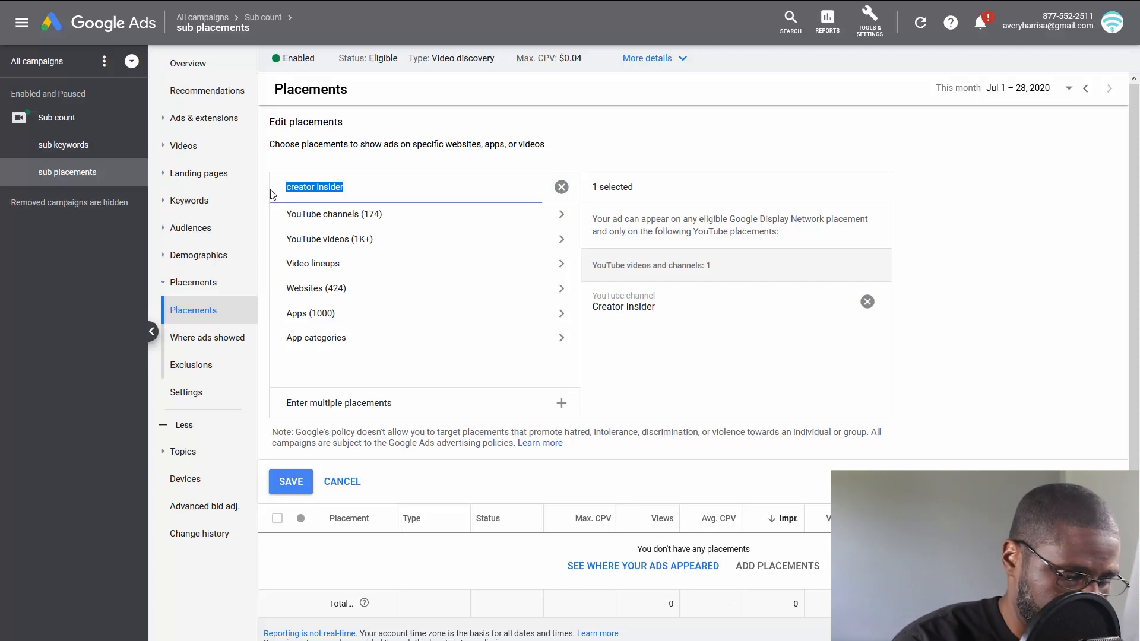
text(sa)
key(BackSpace)
text(mal)
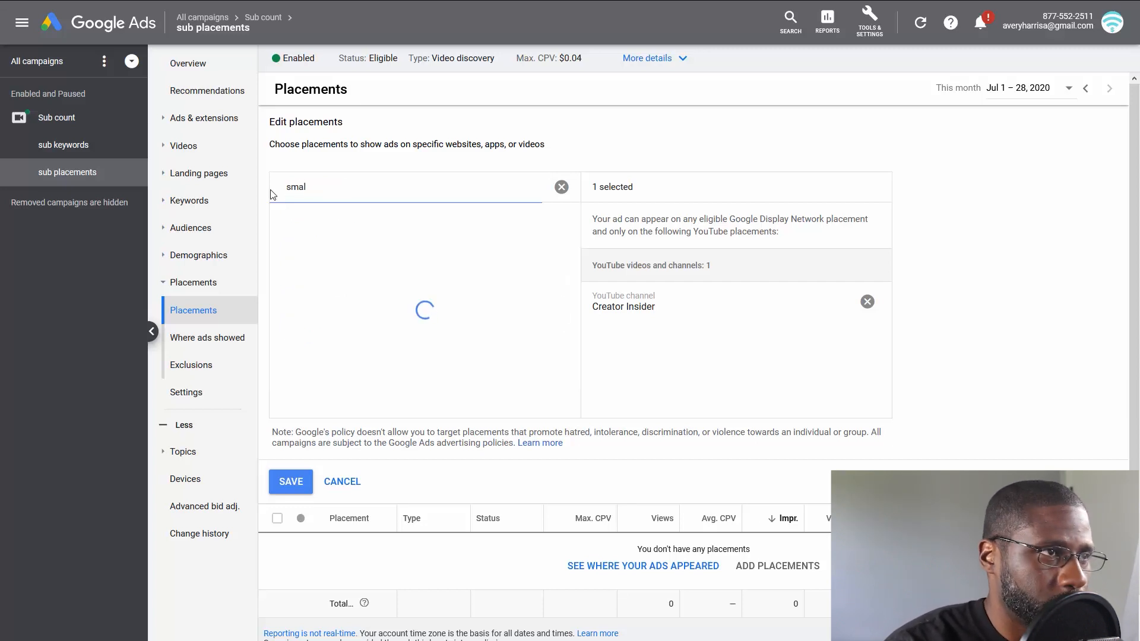
text(l youtb)
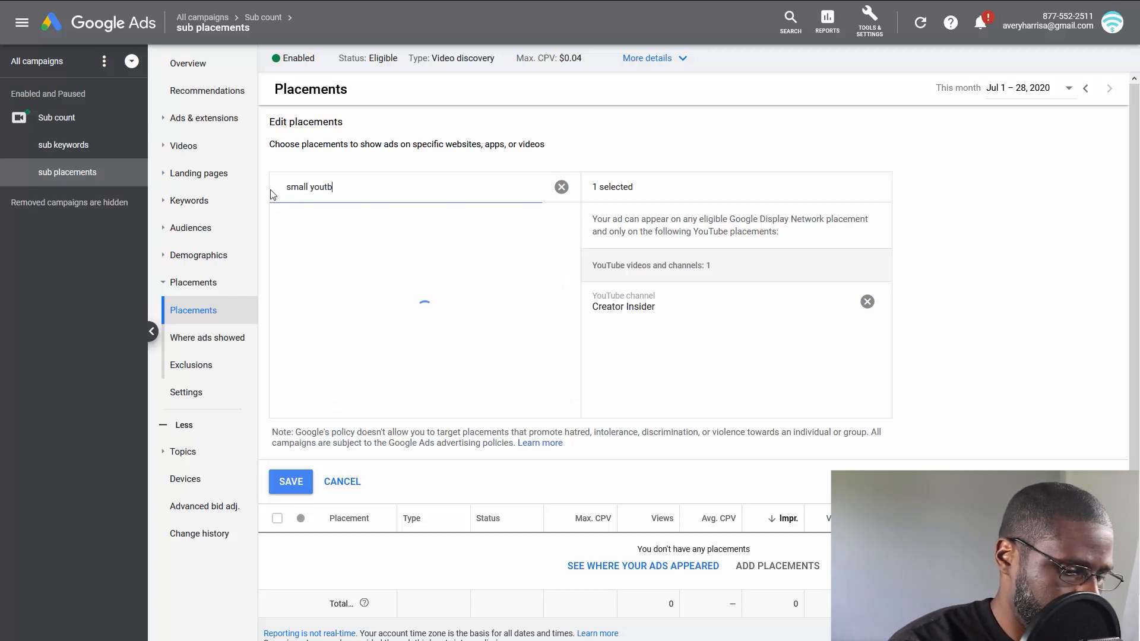
key(BackSpace)
text(ubers)
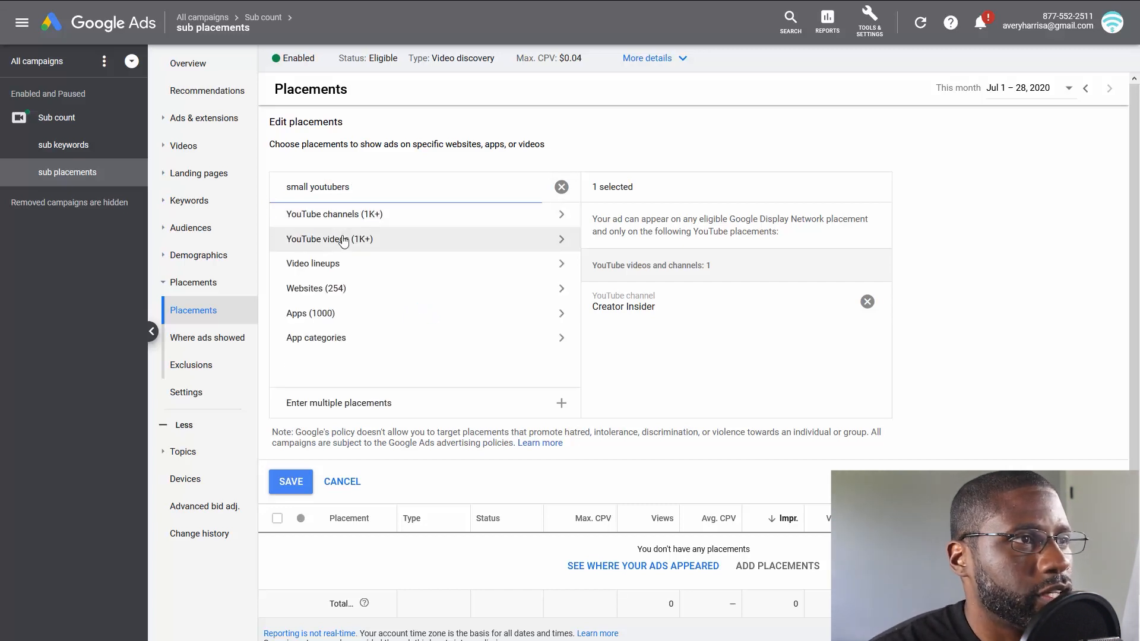
- Look through the YouTube videos found for "small youtubers" as possible placements, and return to the placement categories
click(344, 239)
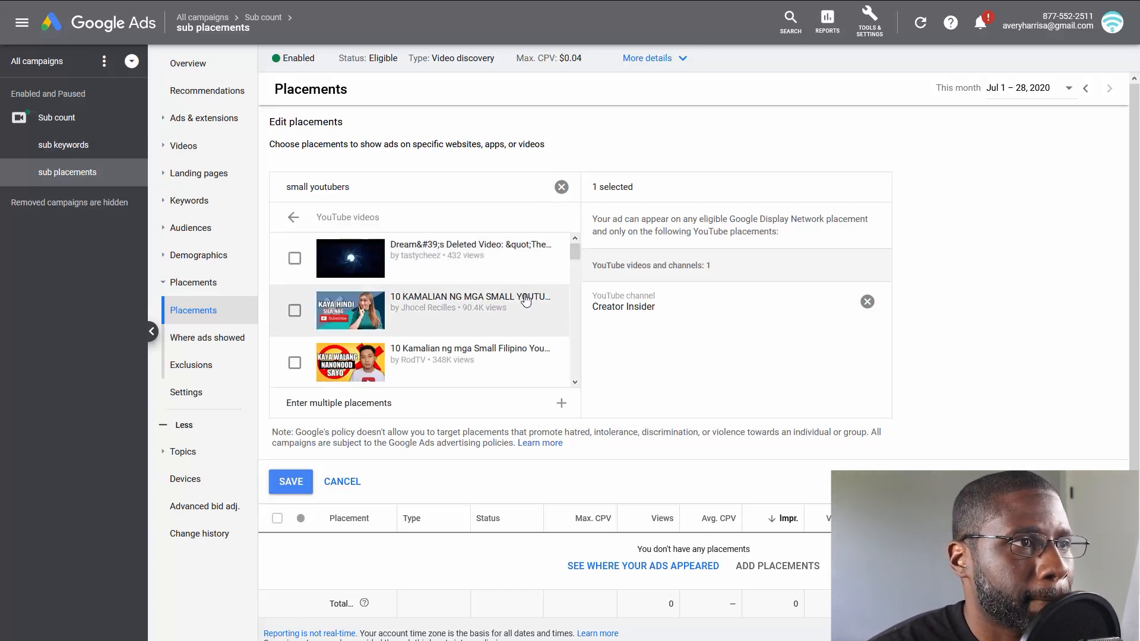
scroll(475, 315, down, 3)
scroll(516, 318, down, 5)
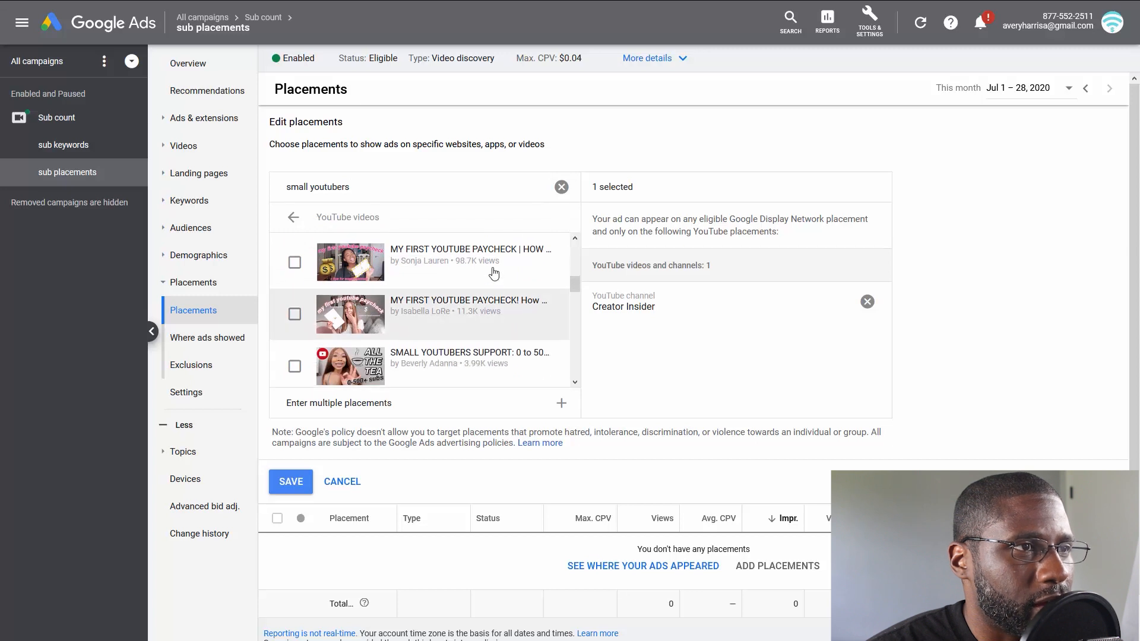
scroll(507, 308, down, 6)
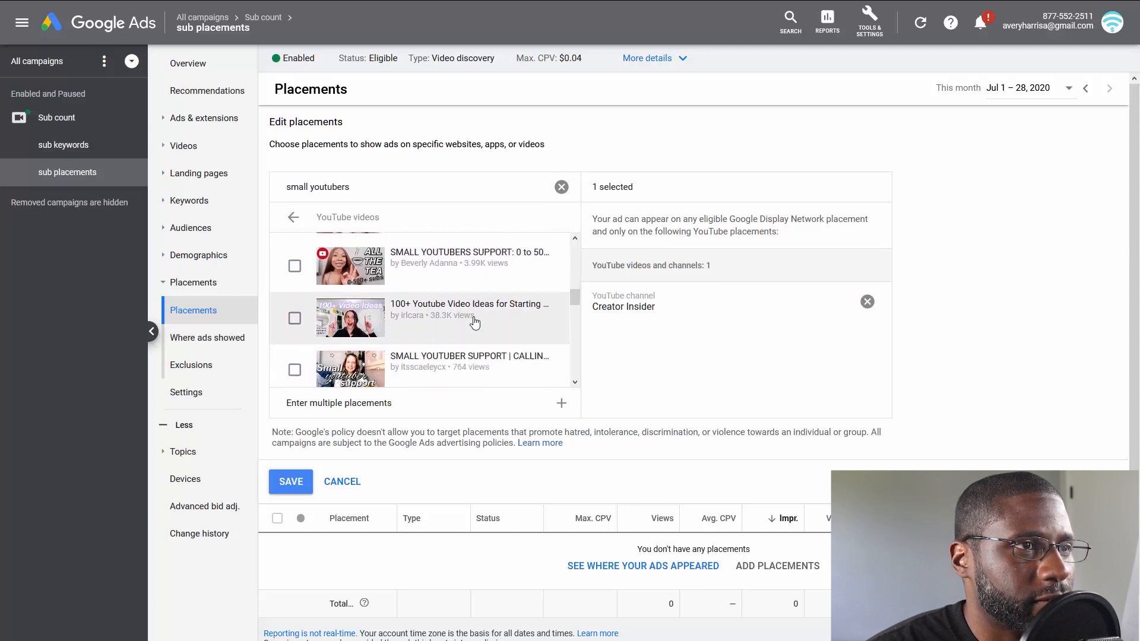
scroll(472, 313, down, 4)
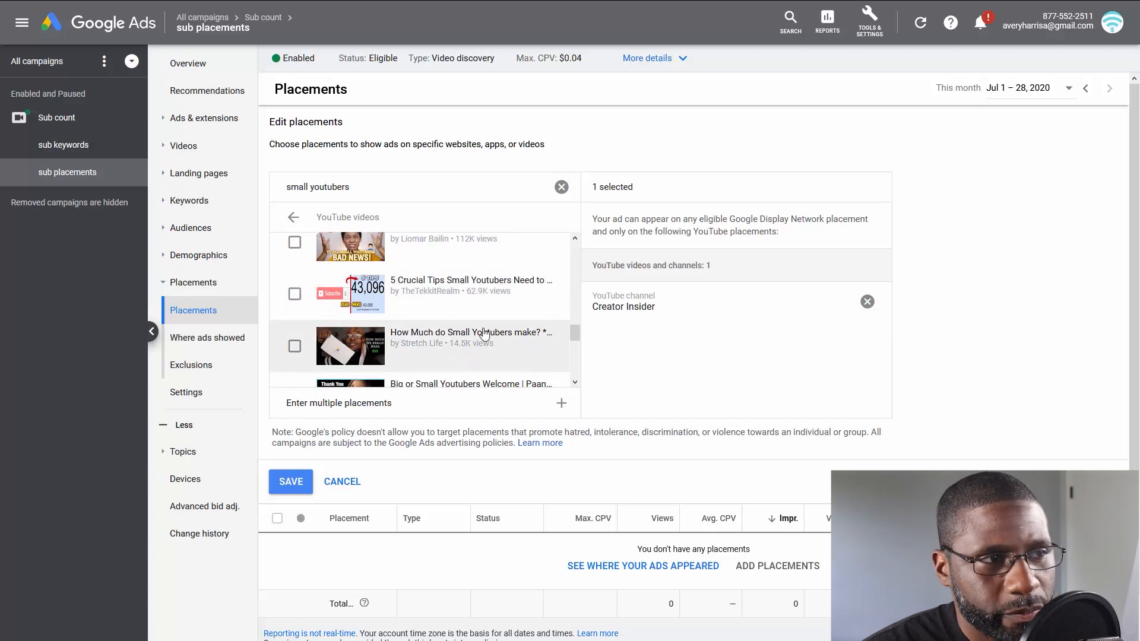
scroll(427, 356, down, 5)
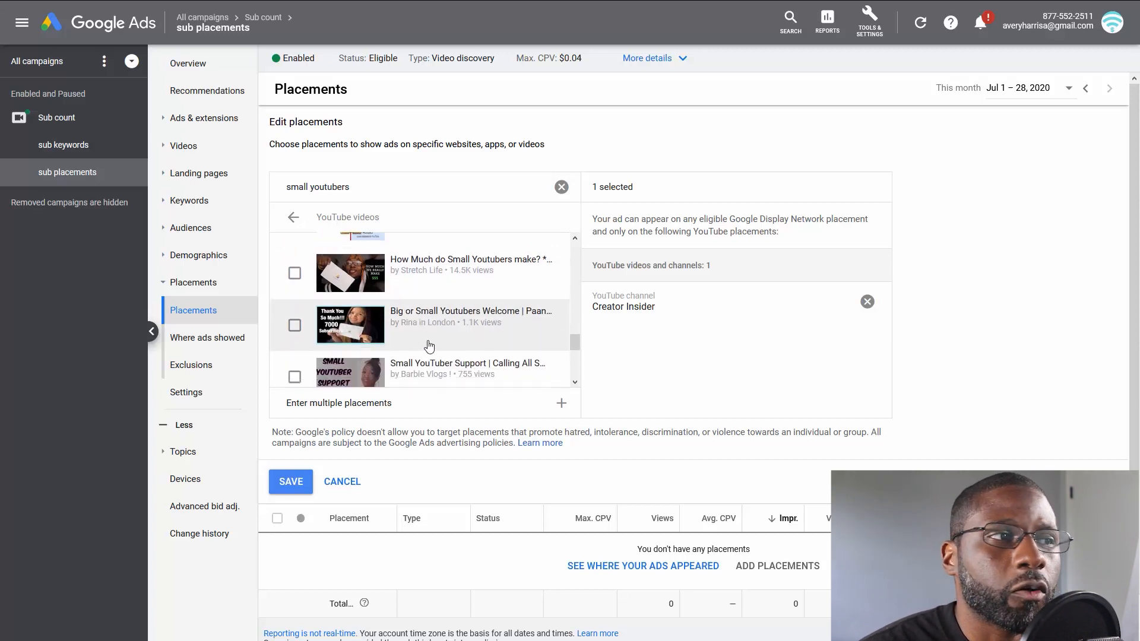
scroll(432, 290, down, 1)
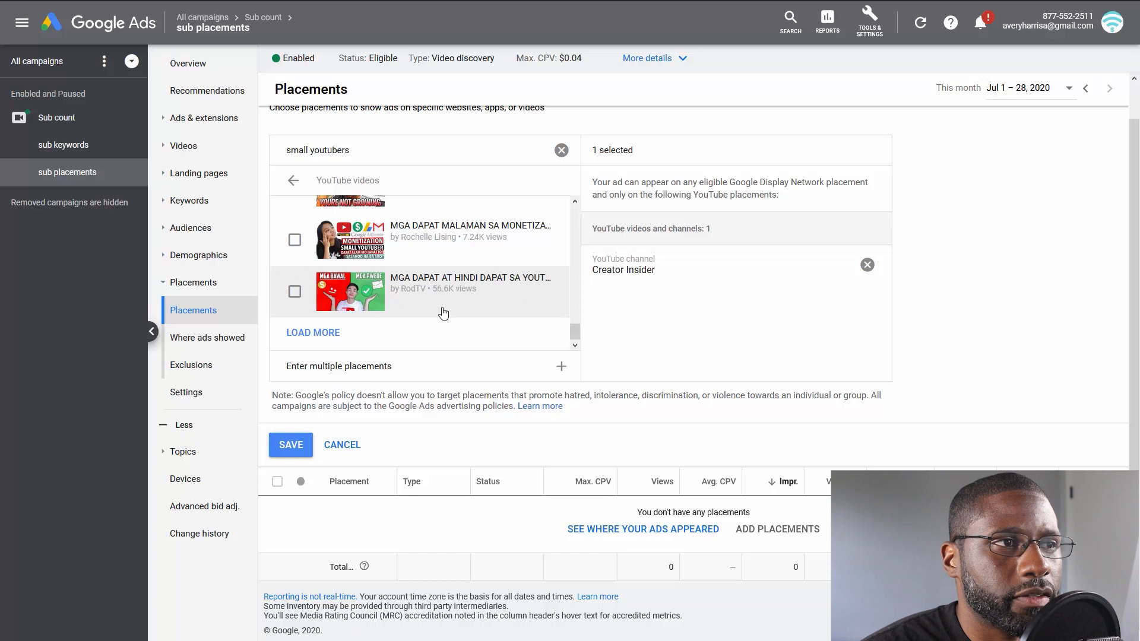
scroll(442, 310, up, 5)
scroll(442, 309, up, 8)
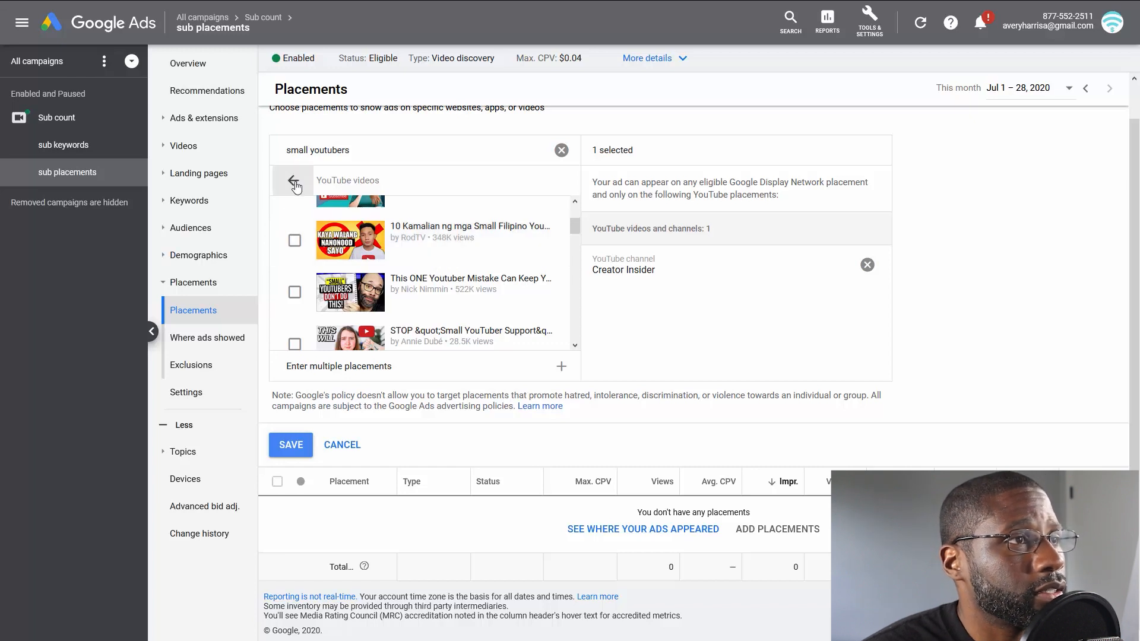
click(294, 181)
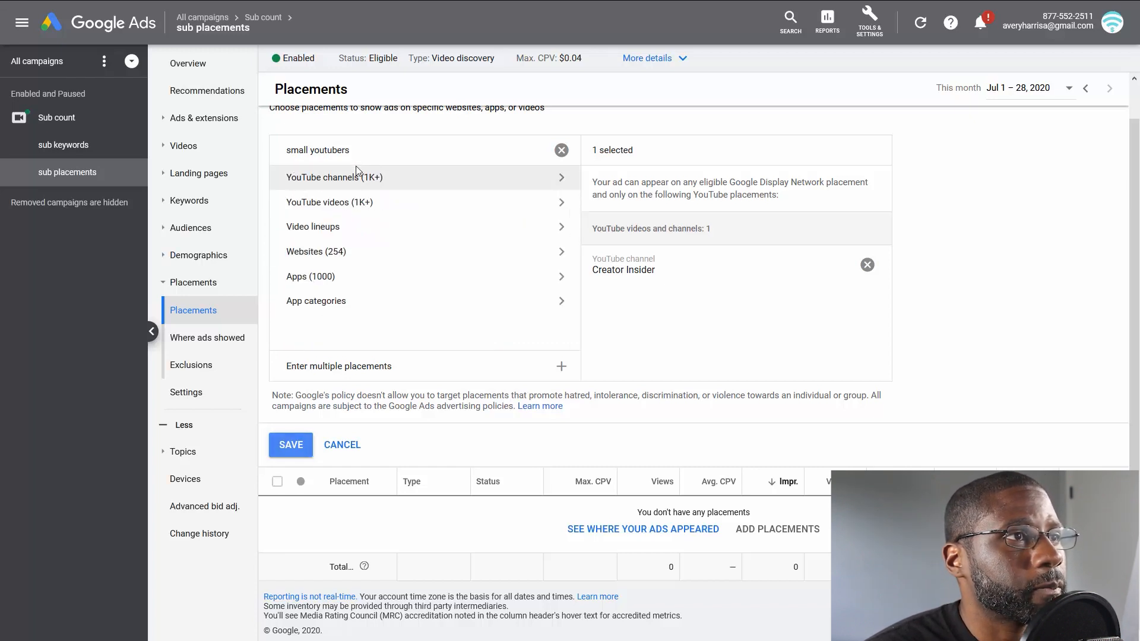
- Search for "roberto blake", add the Roberto Blake YouTube channel as a placement and save the ad group's placements
click(561, 150)
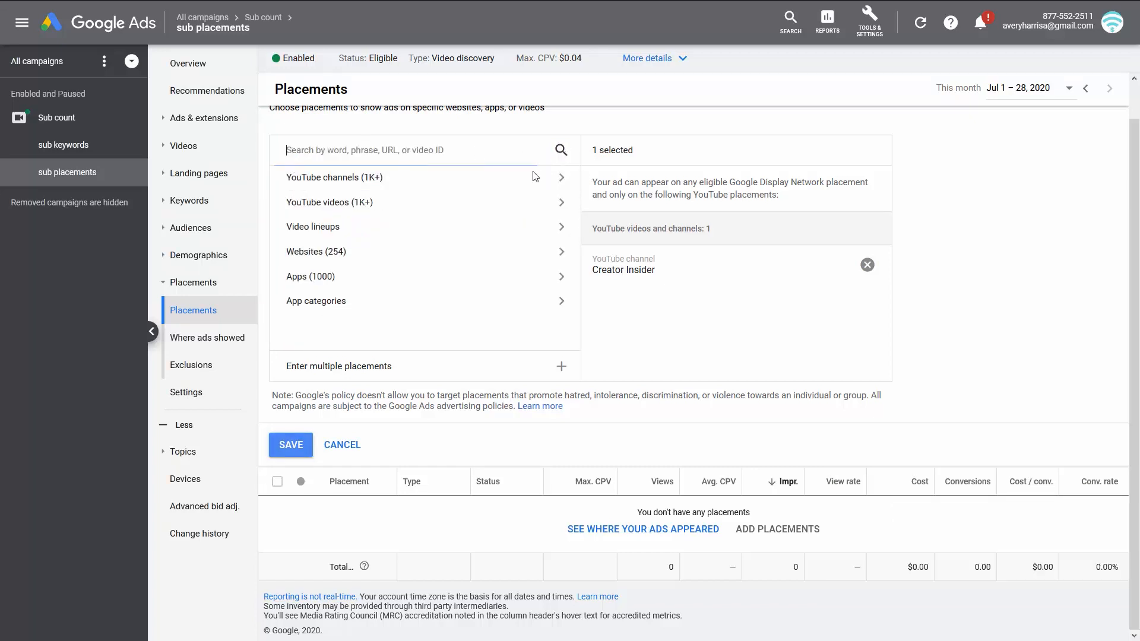
text(robe)
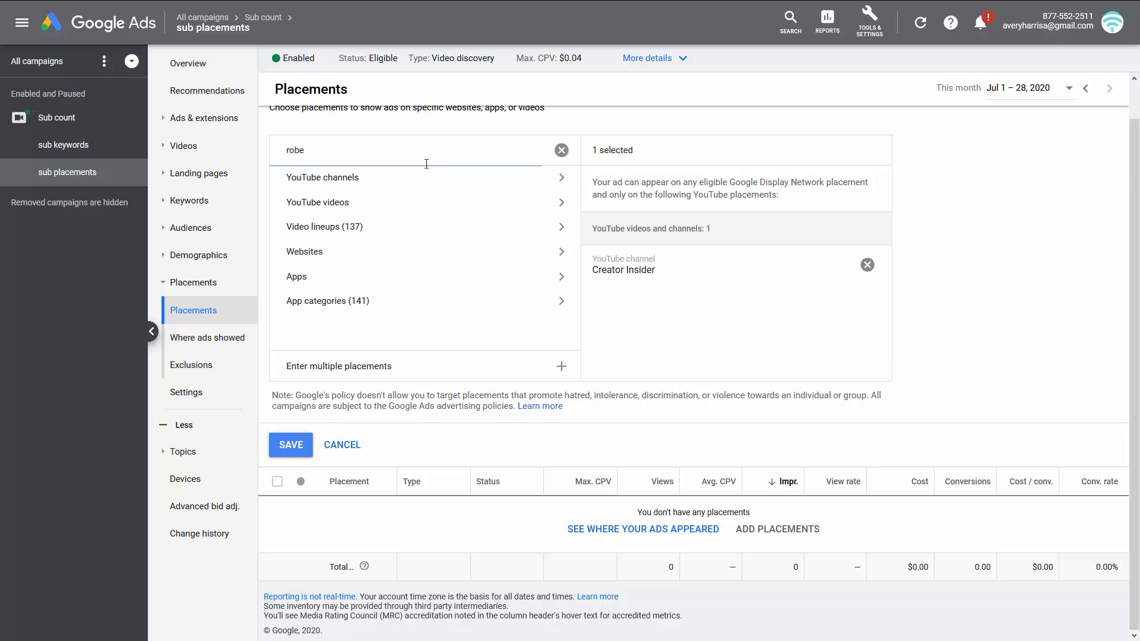
text(rto blake)
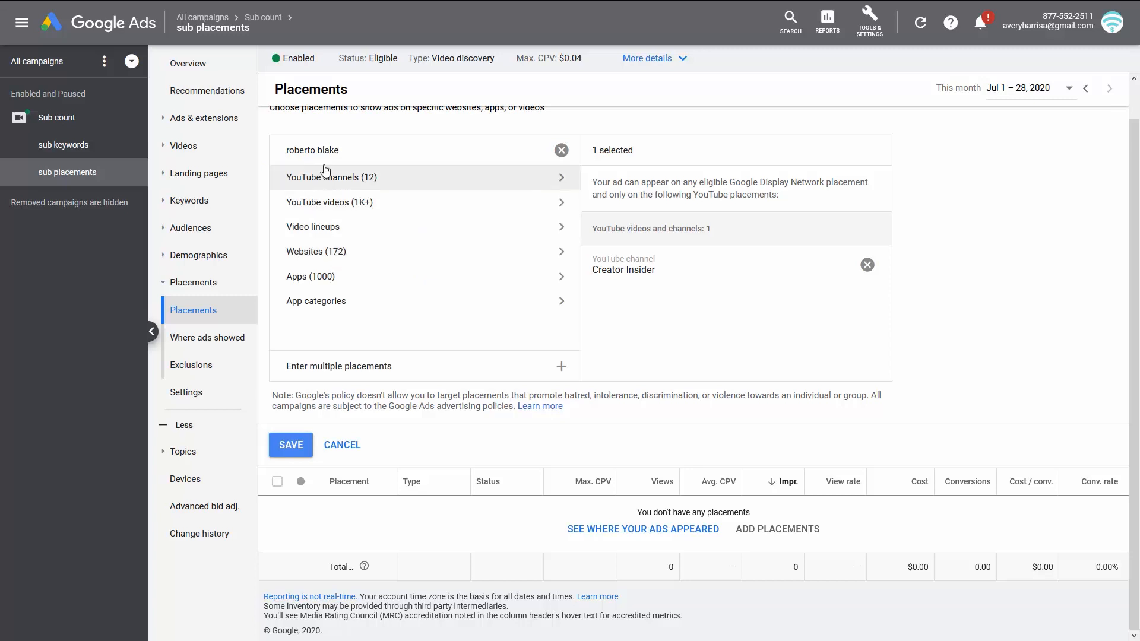
click(331, 176)
click(295, 224)
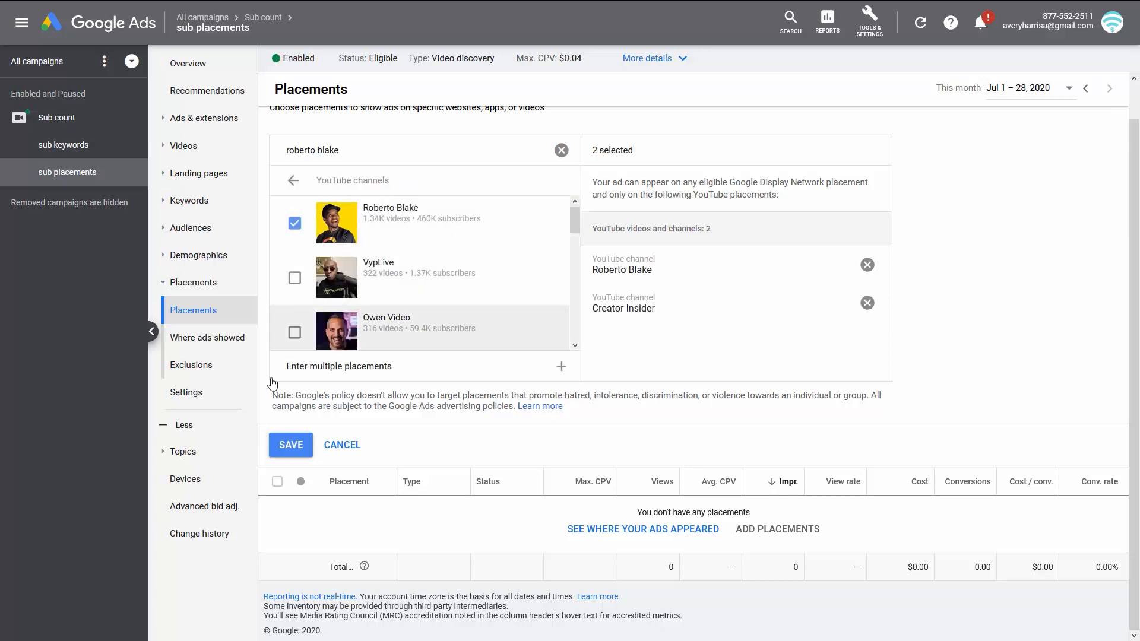
click(279, 450)
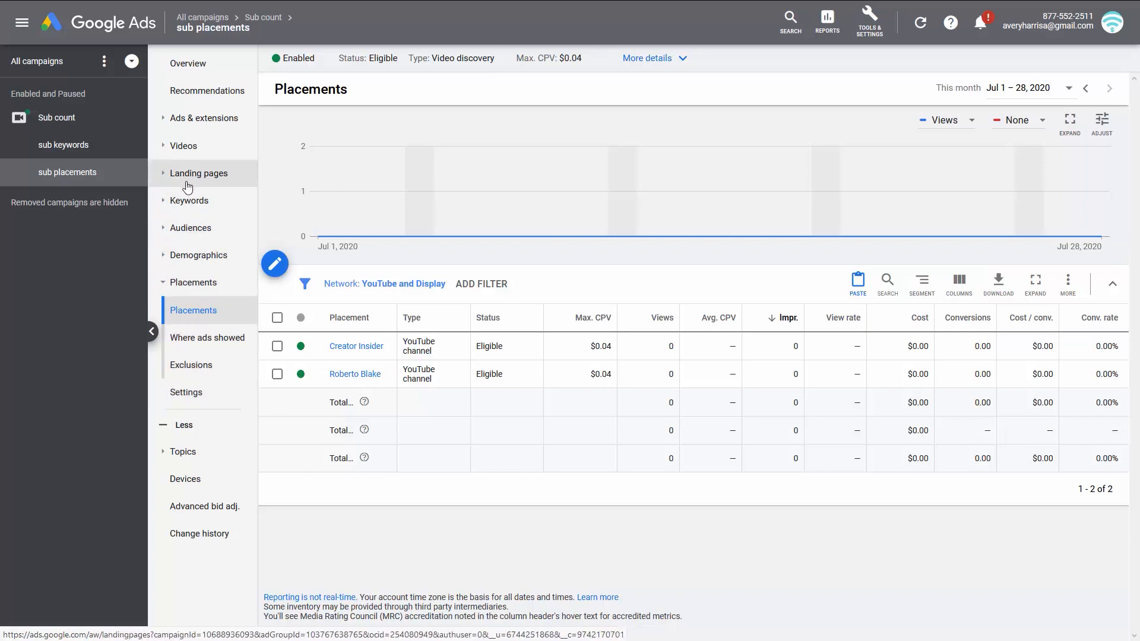
- Add earned likes, earned playlist additions, earned shares and earned subscribers to the columns for the sub keywords ad group's ads
click(197, 126)
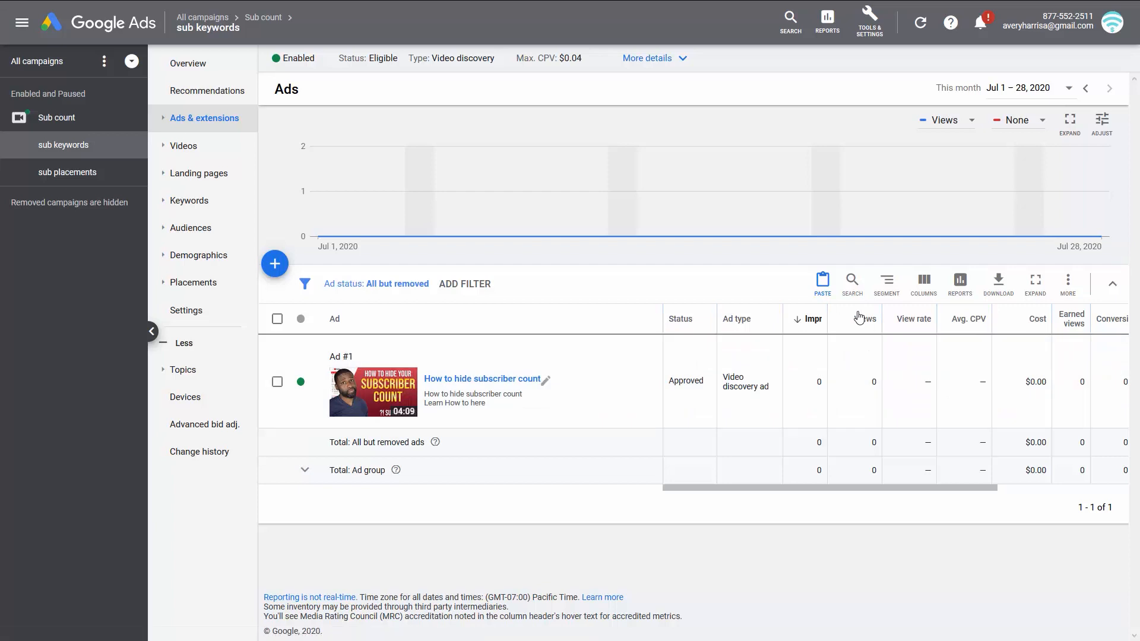
click(920, 297)
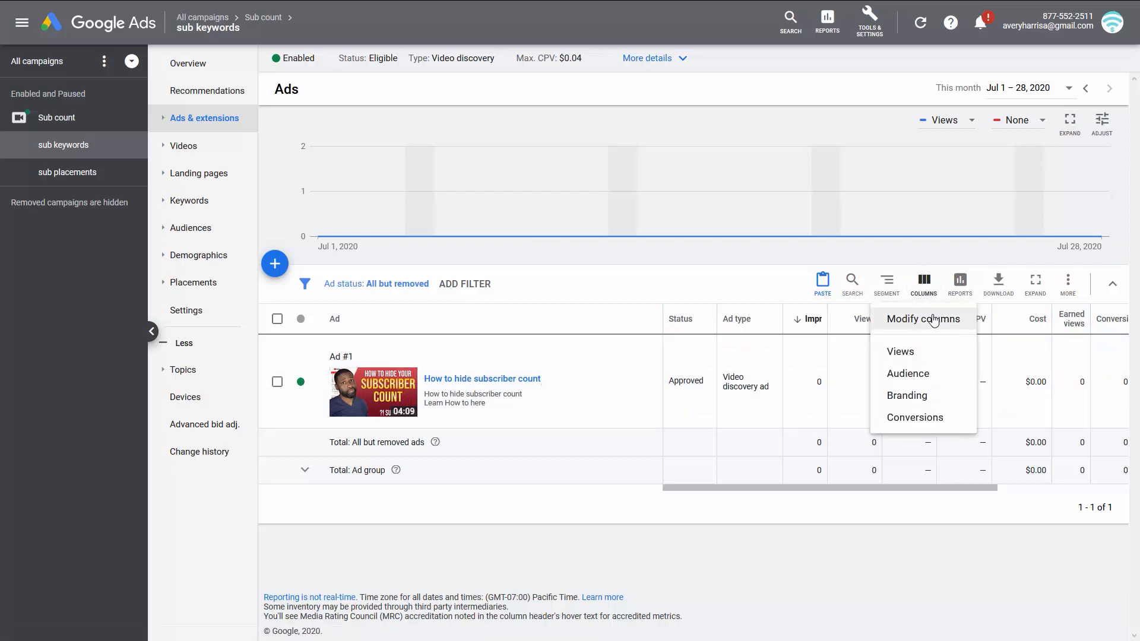
click(923, 320)
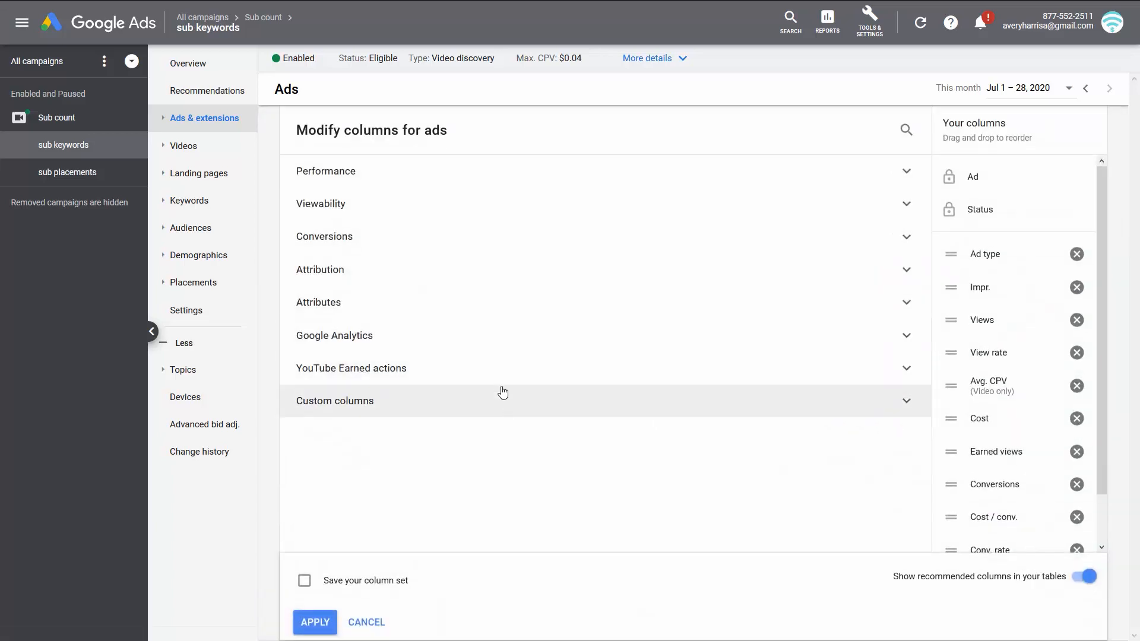
click(408, 374)
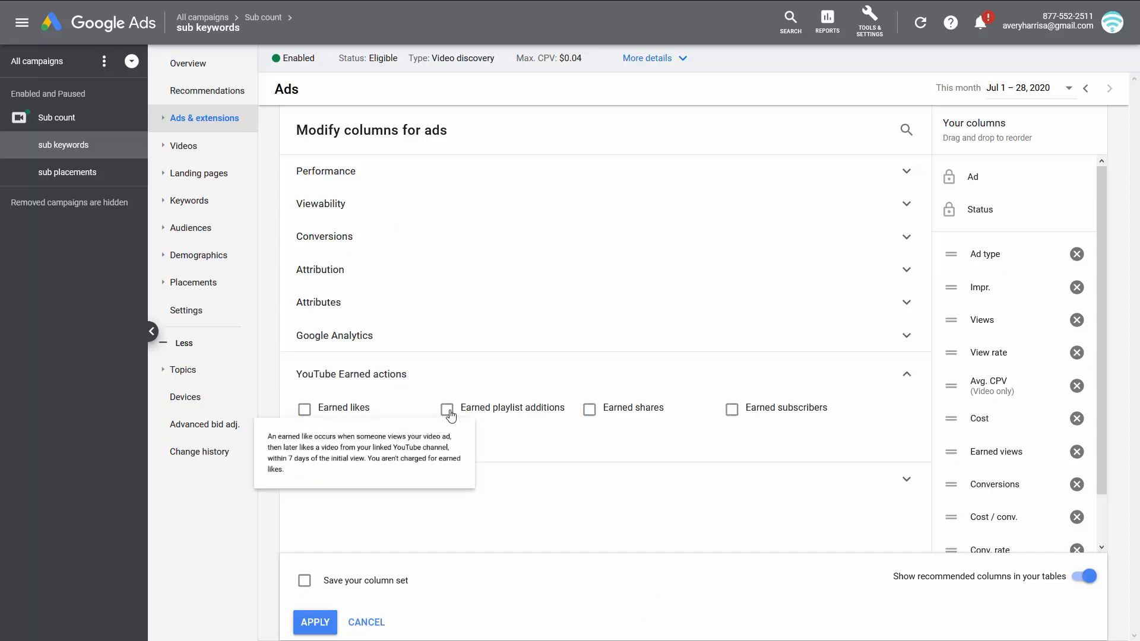
mouse_move(518, 417)
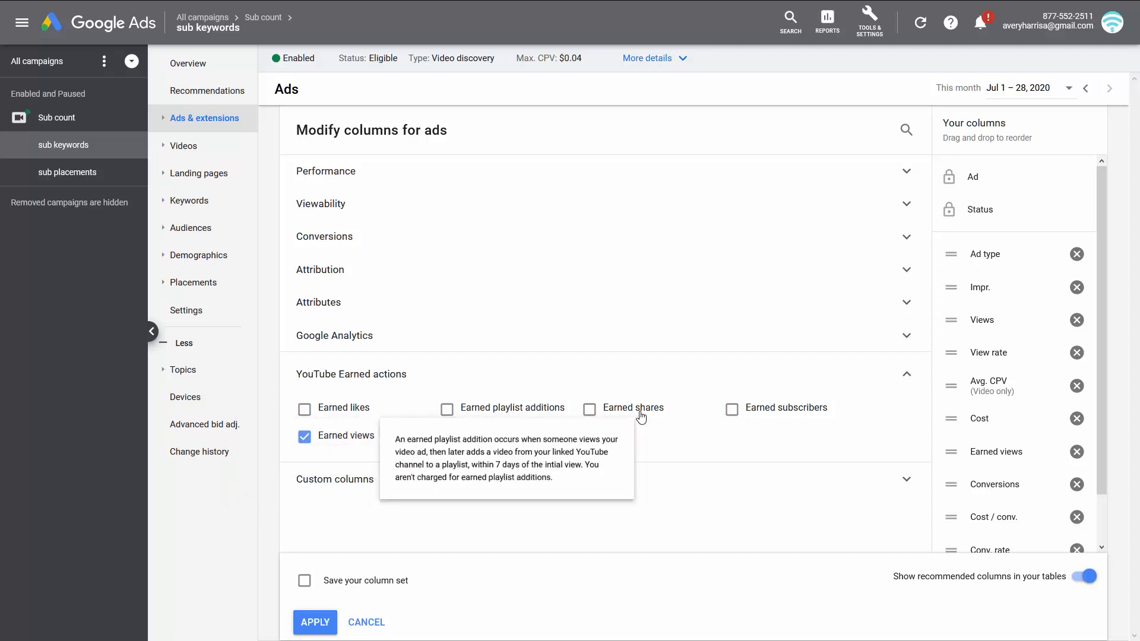
mouse_move(807, 415)
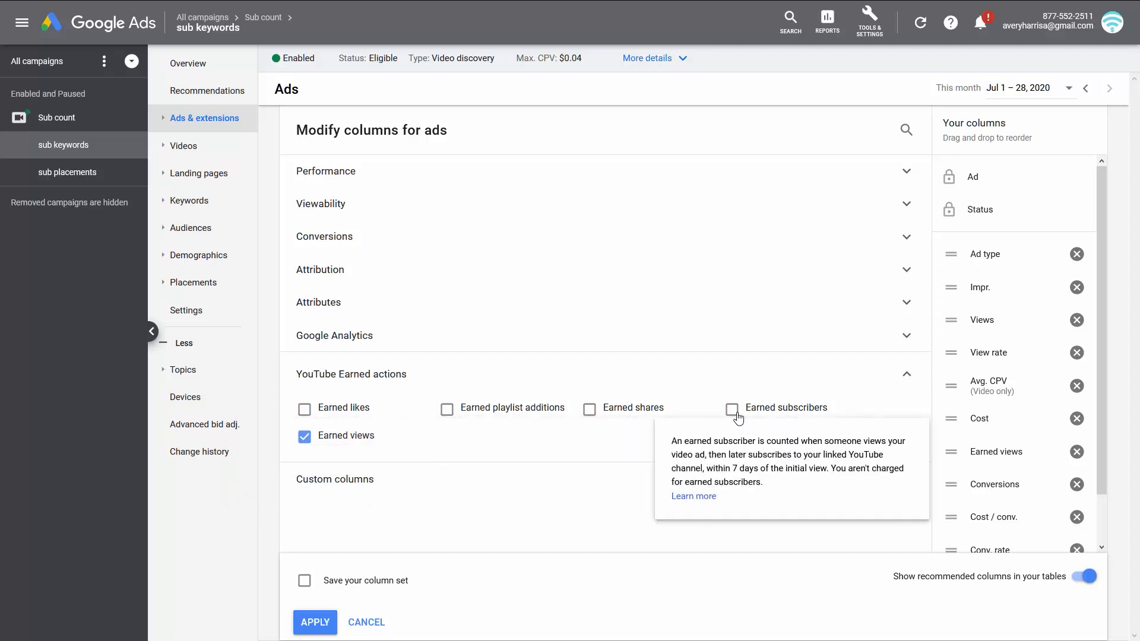
click(448, 412)
click(589, 411)
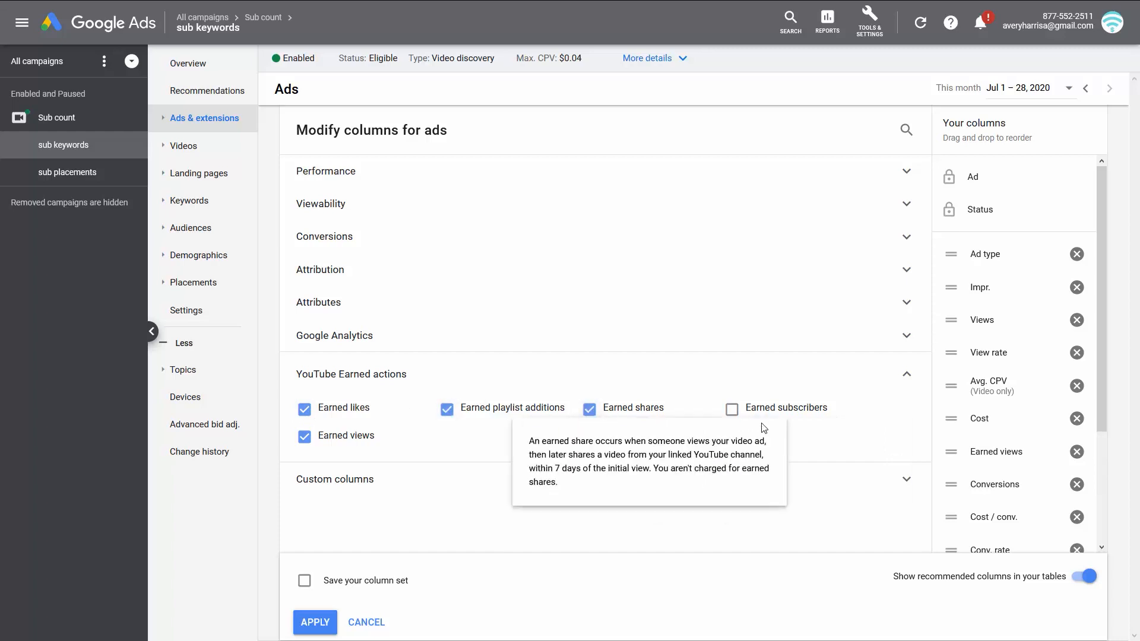
click(732, 411)
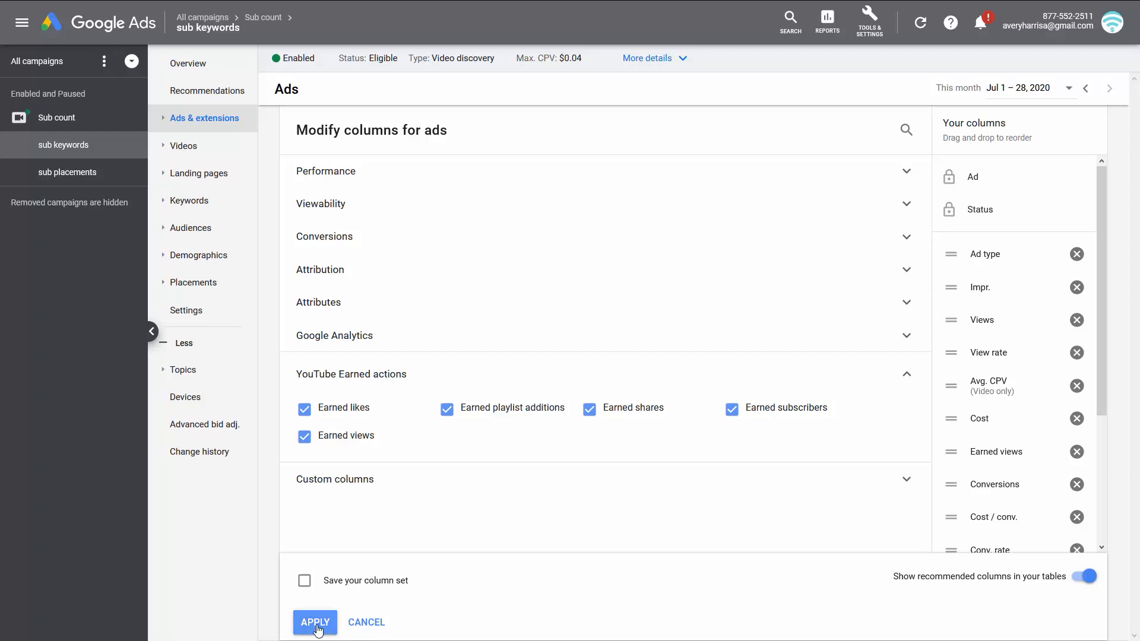
- Reorder the ads columns so Earned subscribers comes first after Status, followed by Earned likes
scroll(1007, 385, down, 2)
scroll(1007, 384, down, 1)
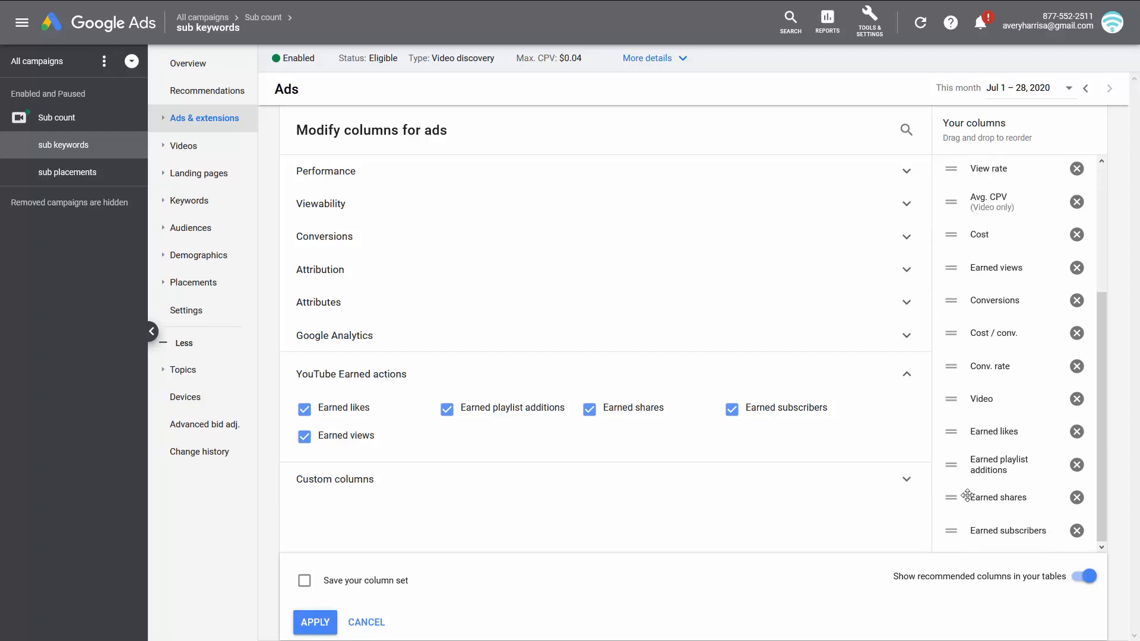
drag(954, 531, 978, 215)
scroll(978, 215, up, 3)
drag(955, 351, 950, 287)
scroll(976, 346, down, 1)
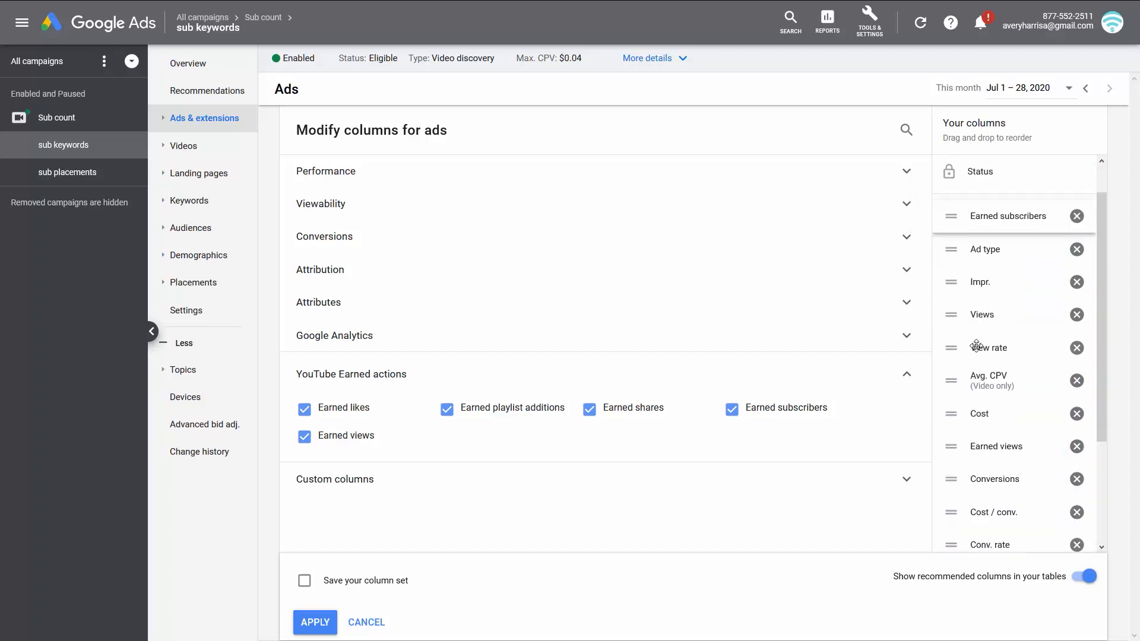
scroll(976, 347, down, 3)
drag(956, 467, 953, 174)
scroll(966, 324, up, 3)
drag(952, 363, 953, 288)
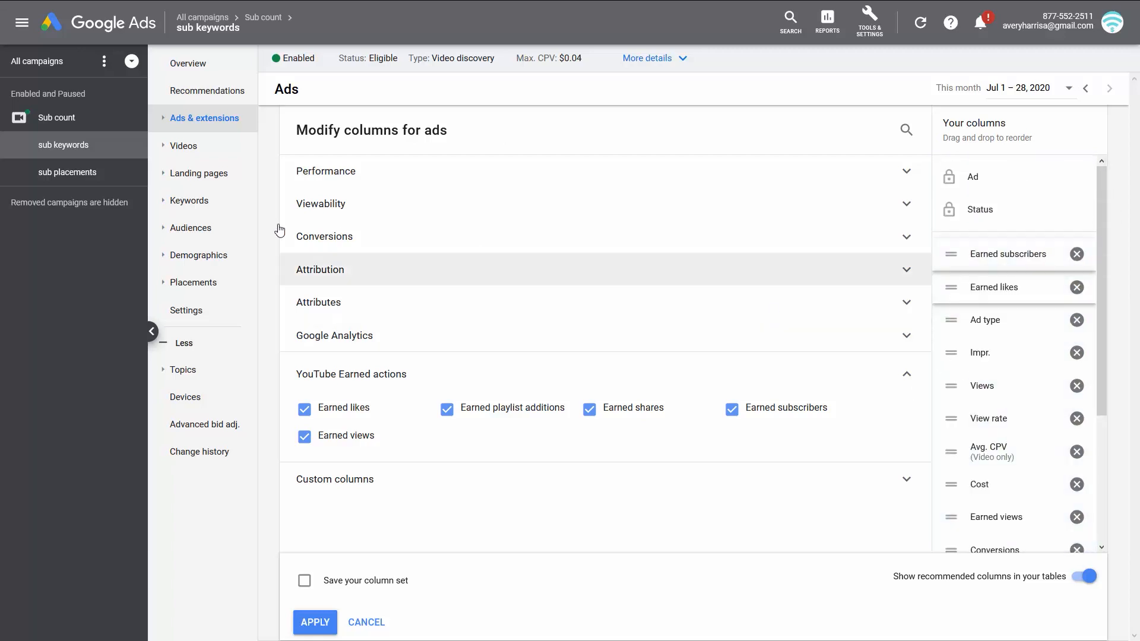
- Add the performance column "Video played to: 25%, 50%, 75%, 100%", apply the column changes and check the table's last columns
click(294, 169)
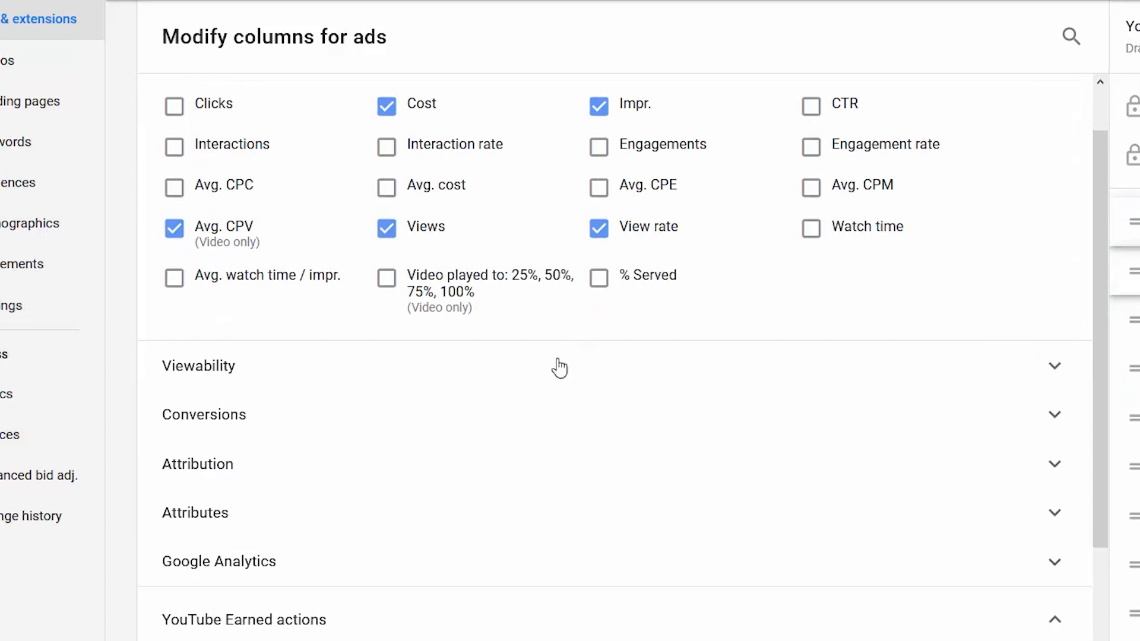
mouse_move(483, 286)
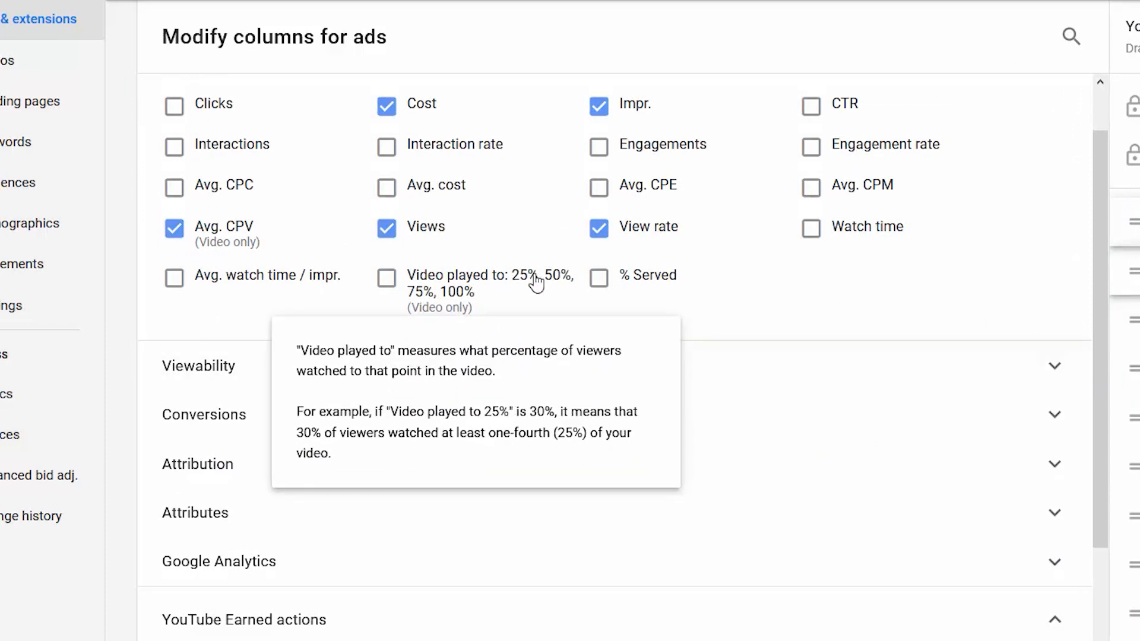
click(387, 279)
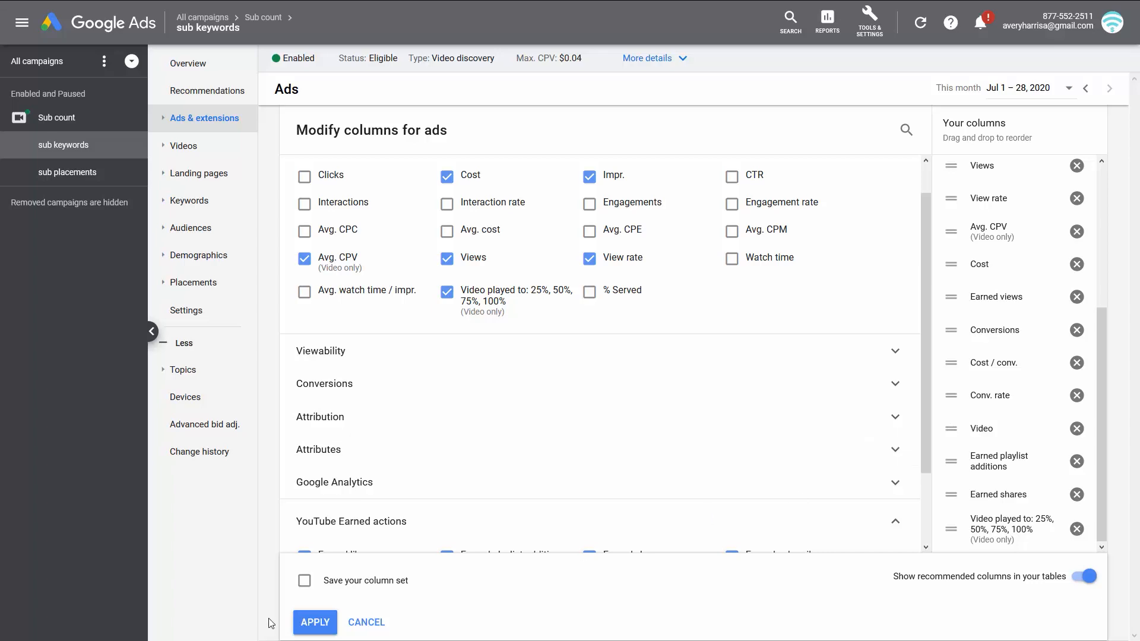
click(312, 622)
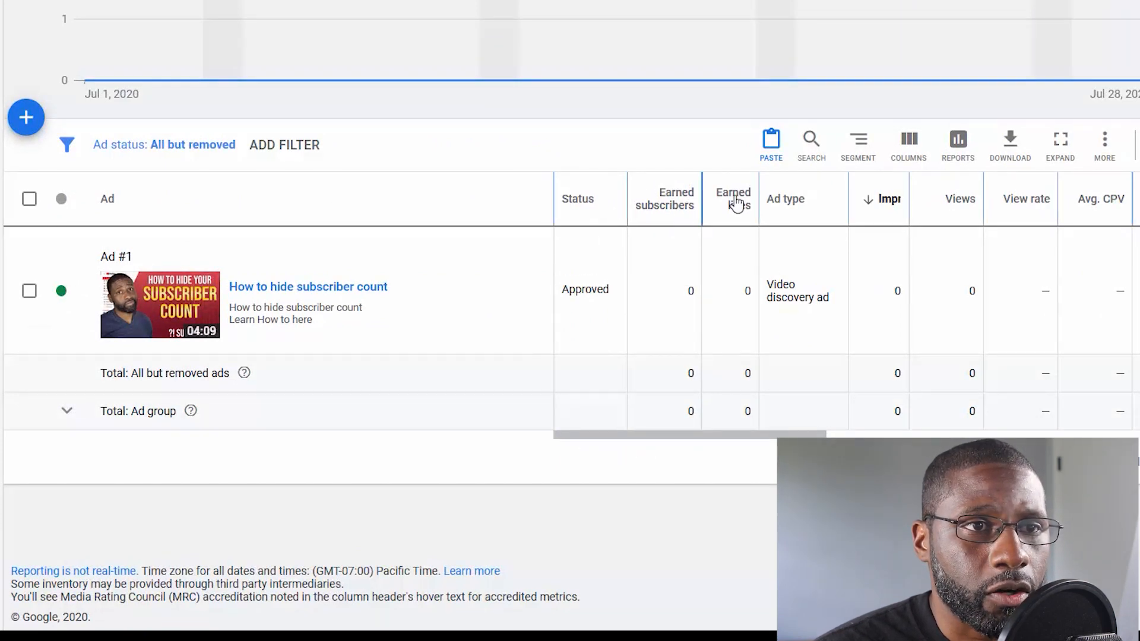
drag(712, 434, 1082, 439)
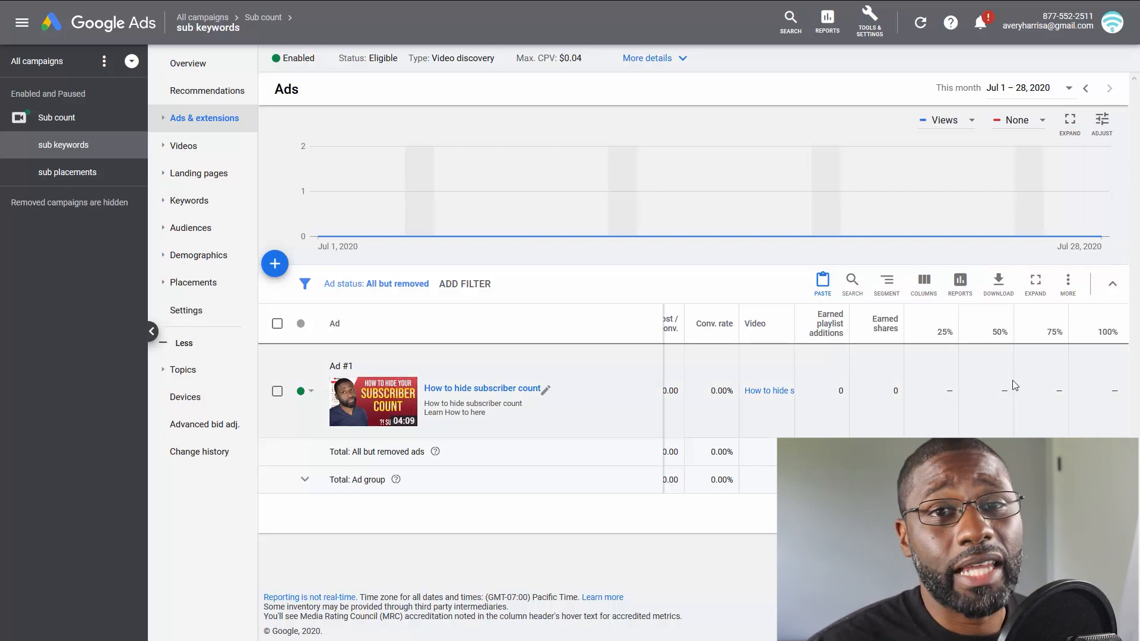
- Go to the list of all campaigns and start a new campaign by loading the settings of the Sub count campaign
click(70, 123)
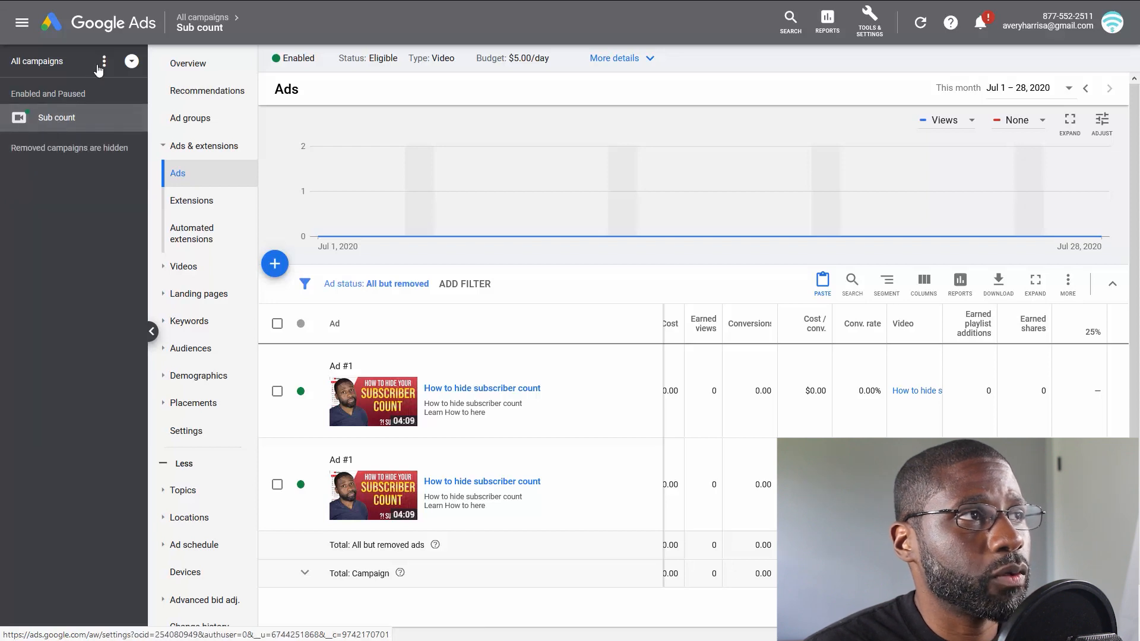
click(132, 63)
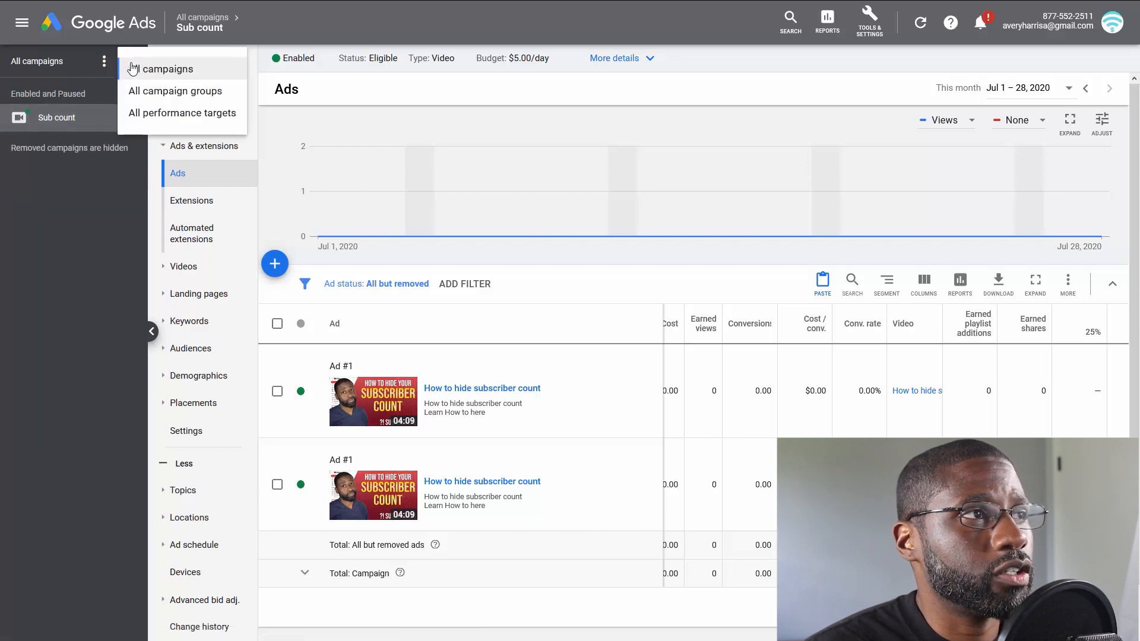
click(173, 93)
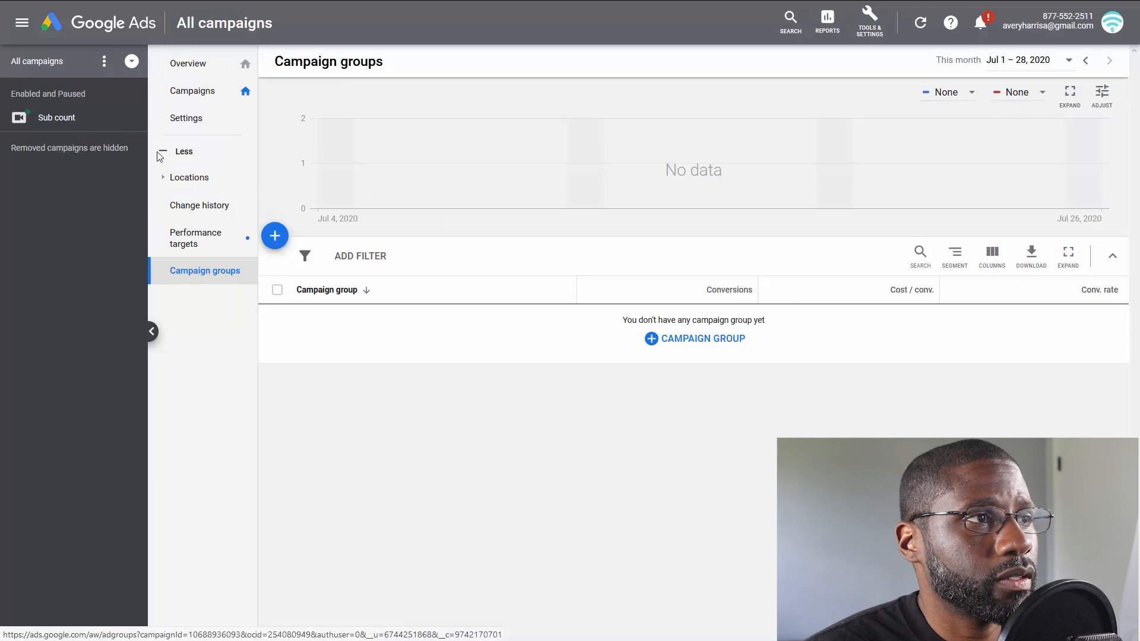
click(196, 94)
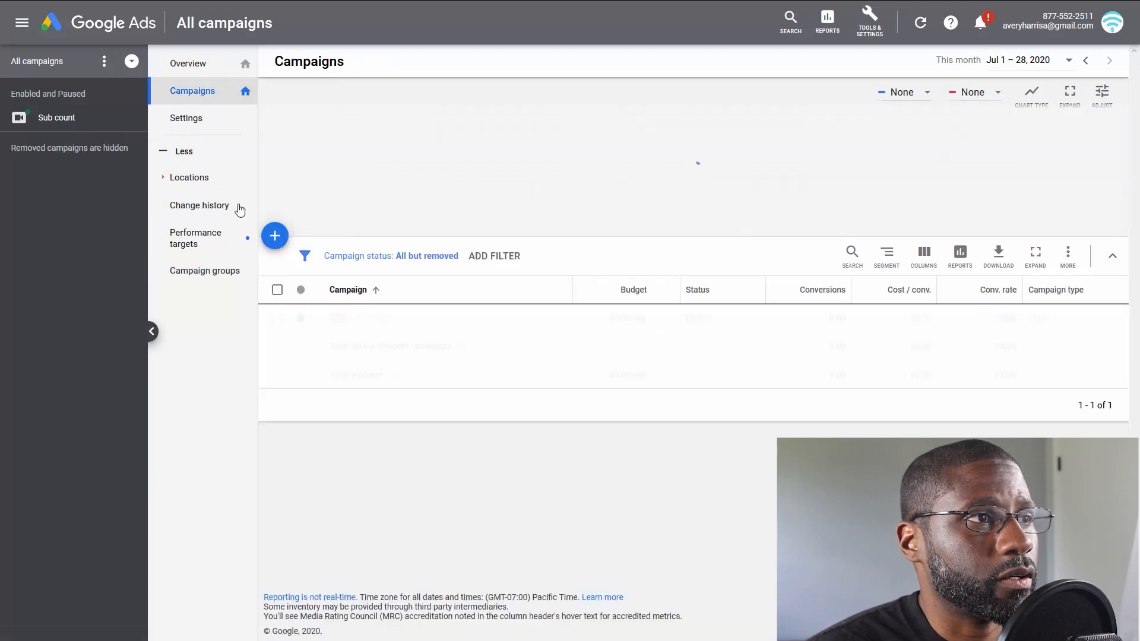
click(275, 237)
click(330, 329)
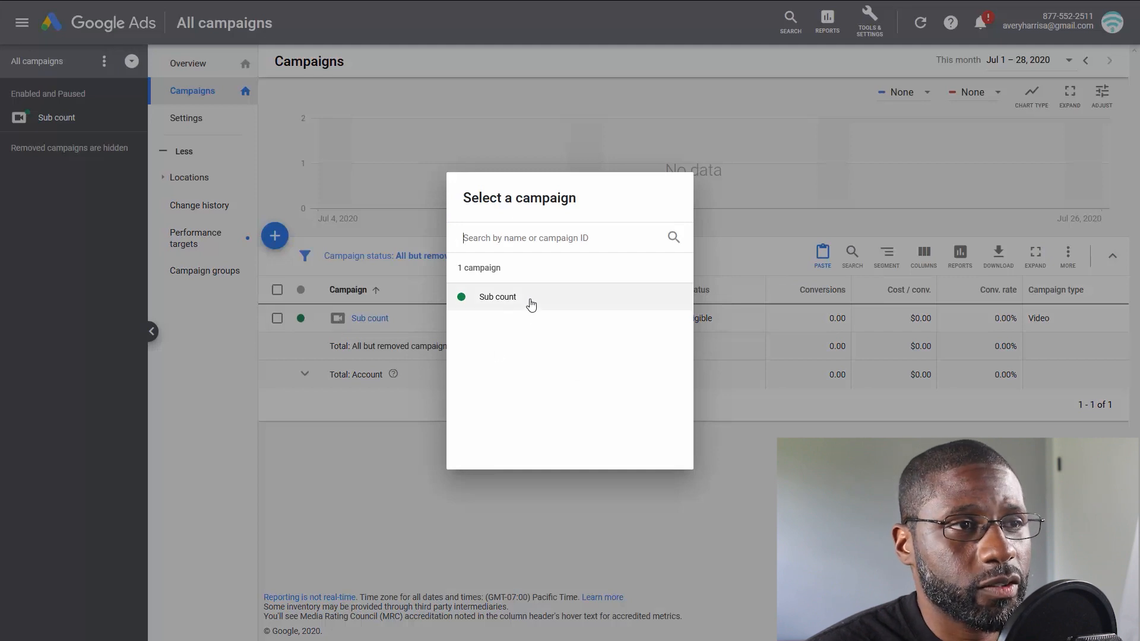
click(596, 302)
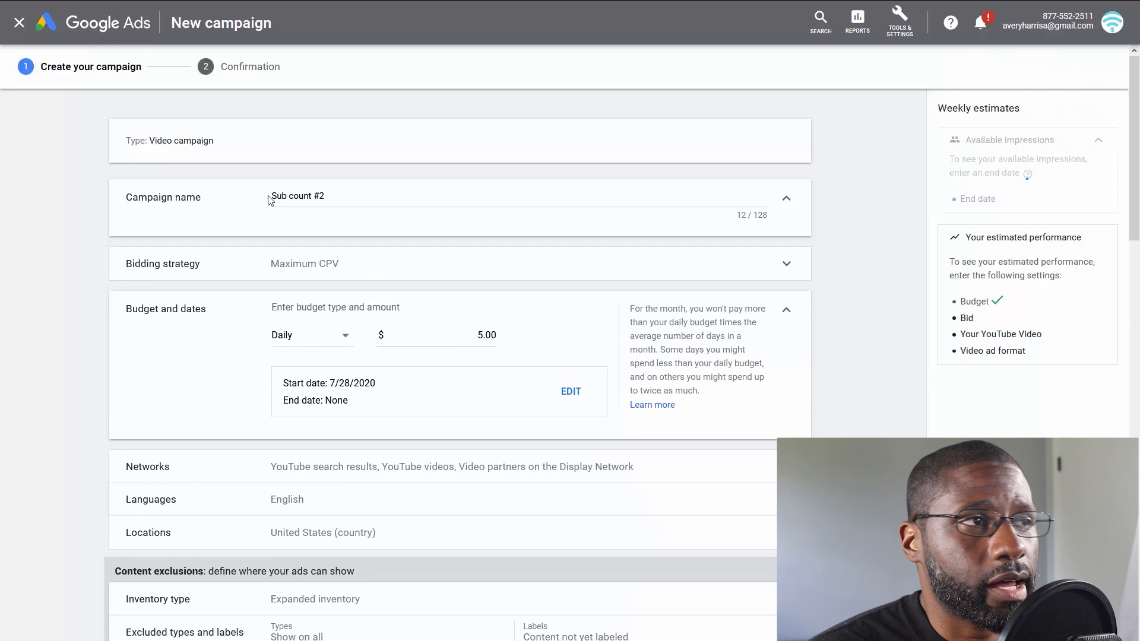
- Review the new campaign's copied budget, network and exclusion settings, plus its ad group, bidding and video ad sections
scroll(249, 173, down, 1)
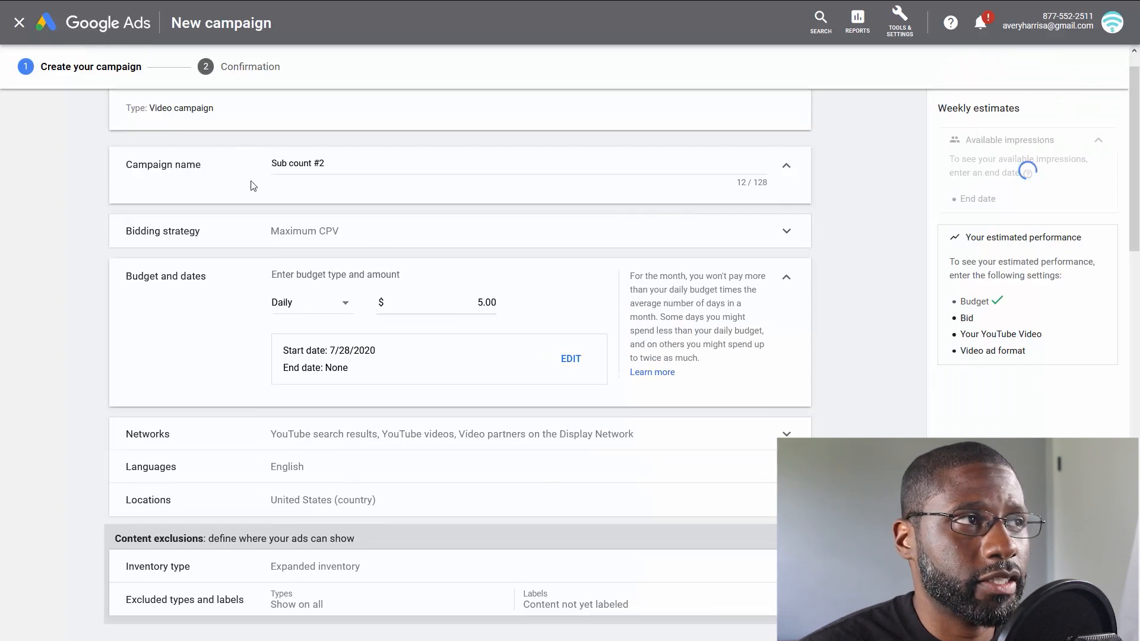
scroll(259, 202, down, 7)
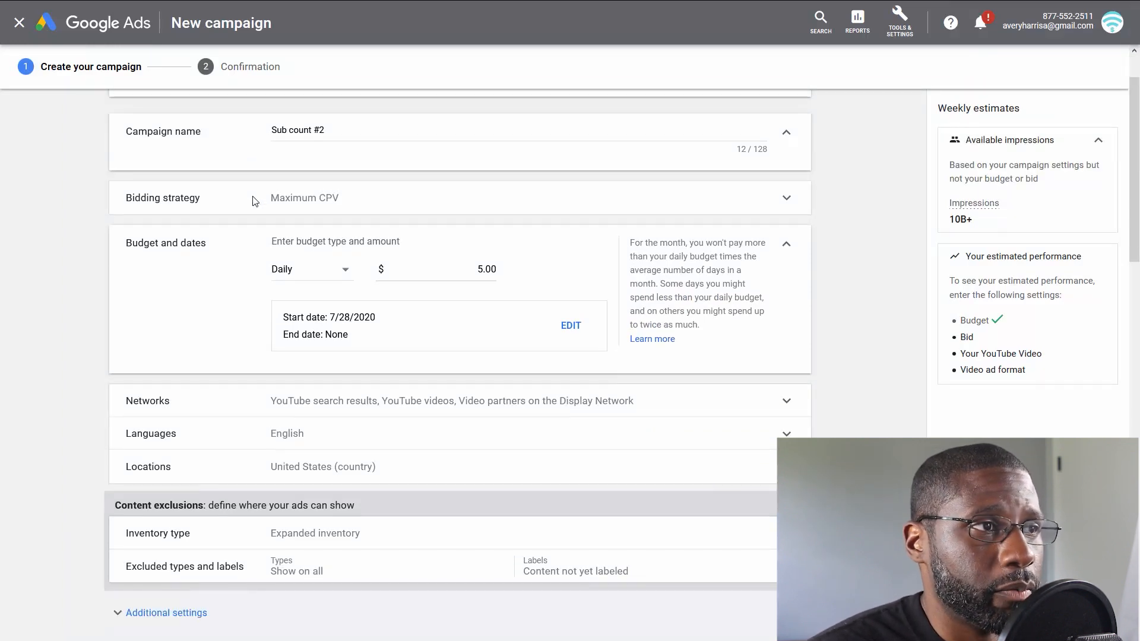
scroll(282, 293, up, 5)
scroll(282, 292, up, 1)
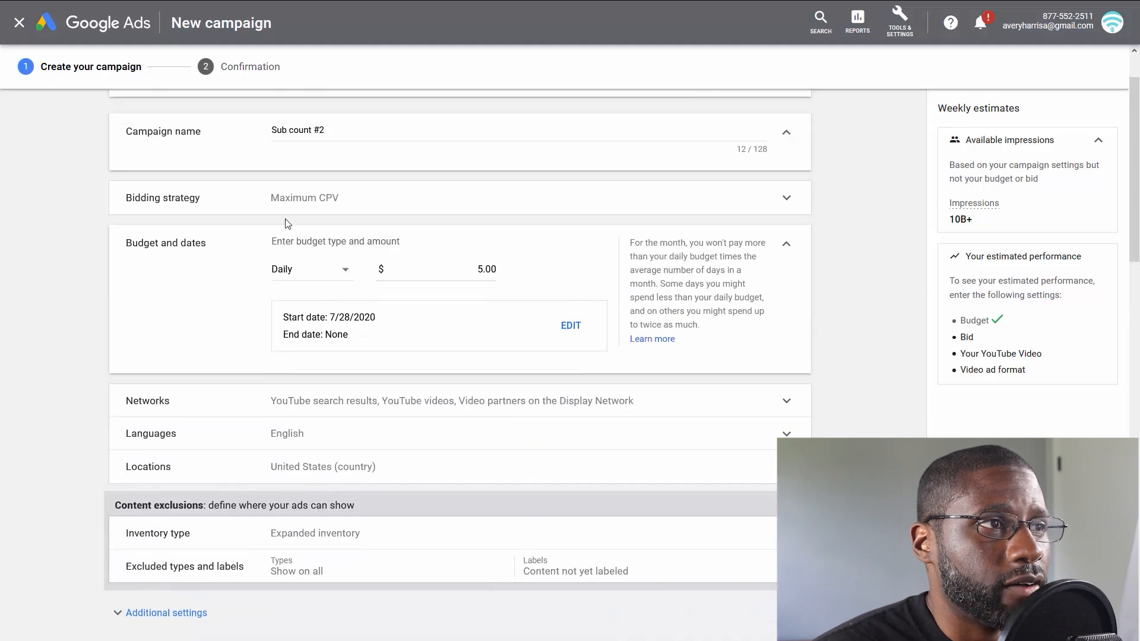
scroll(281, 167, down, 4)
scroll(266, 108, up, 4)
scroll(266, 108, down, 13)
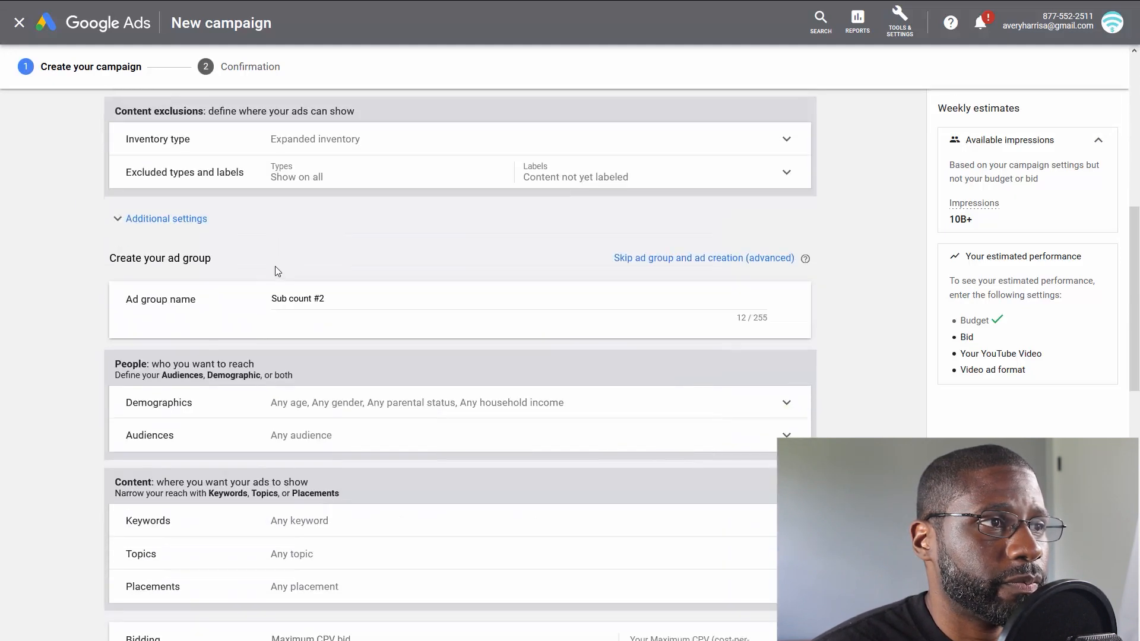
scroll(287, 262, down, 4)
scroll(236, 146, up, 2)
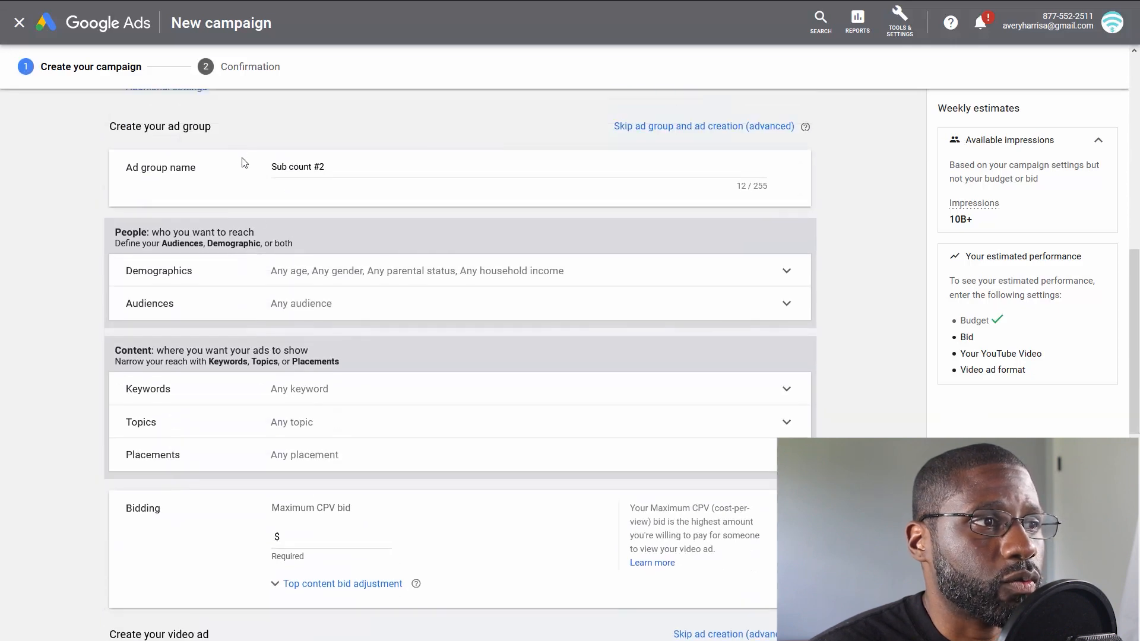
scroll(240, 156, down, 10)
scroll(175, 382, down, 8)
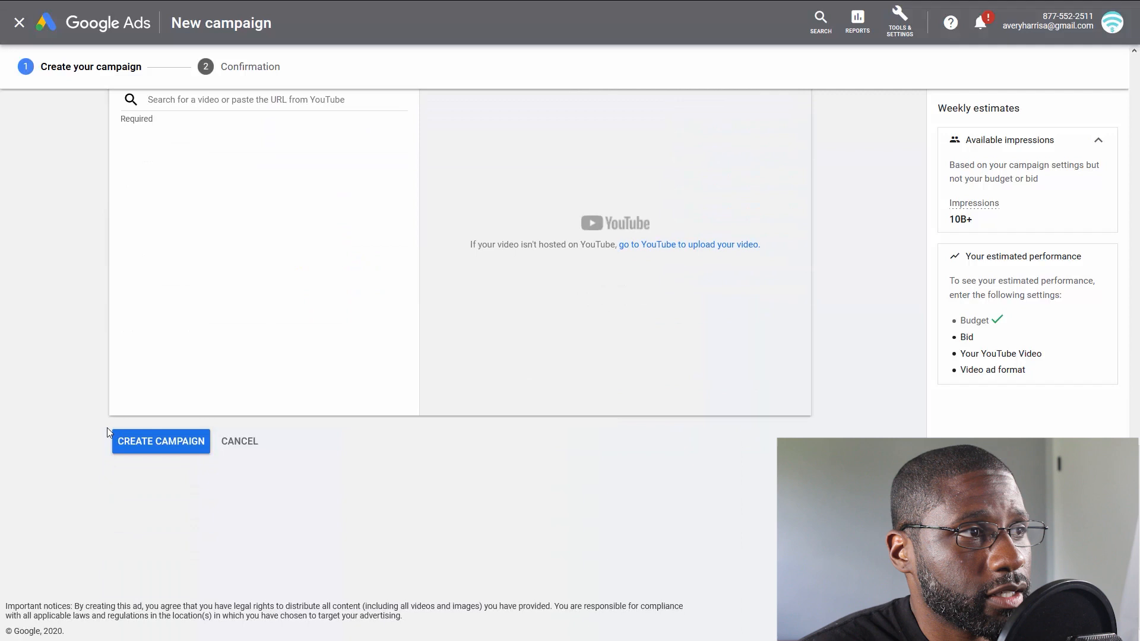
scroll(159, 524, up, 5)
scroll(166, 512, up, 4)
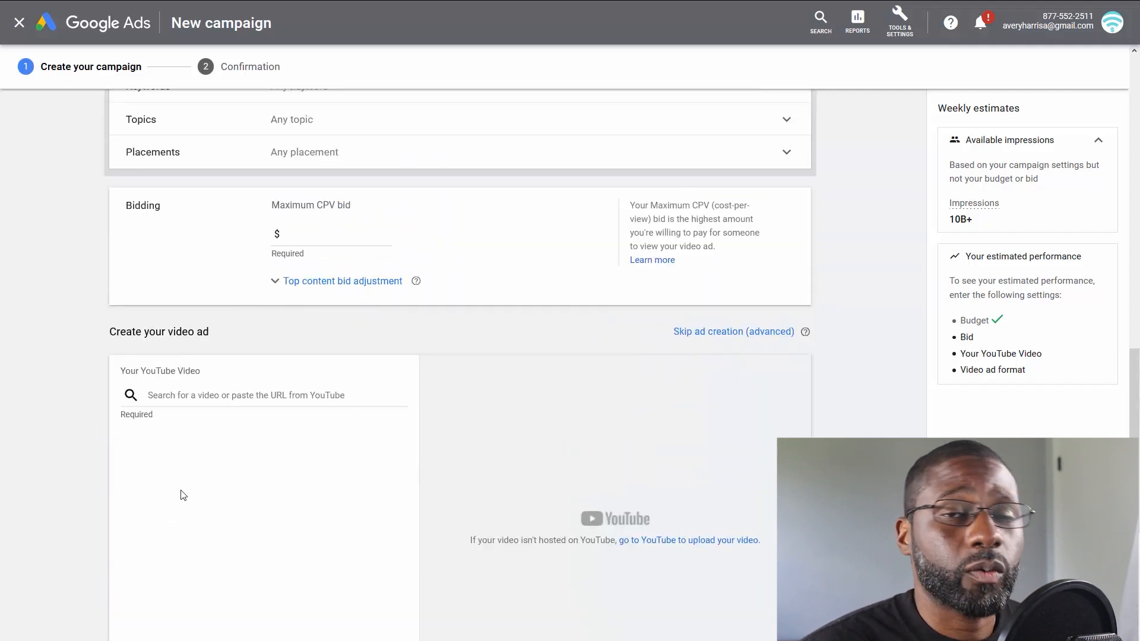
scroll(174, 487, down, 10)
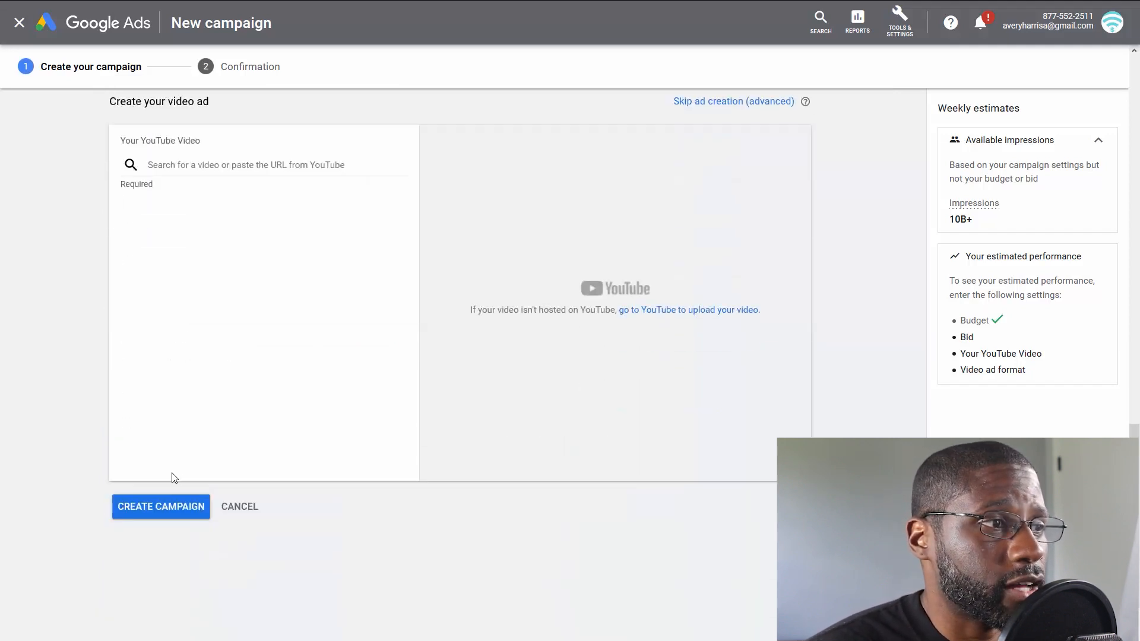
- Try to create the campaign without a bid or video, and skip the ad group and ad creation
click(145, 441)
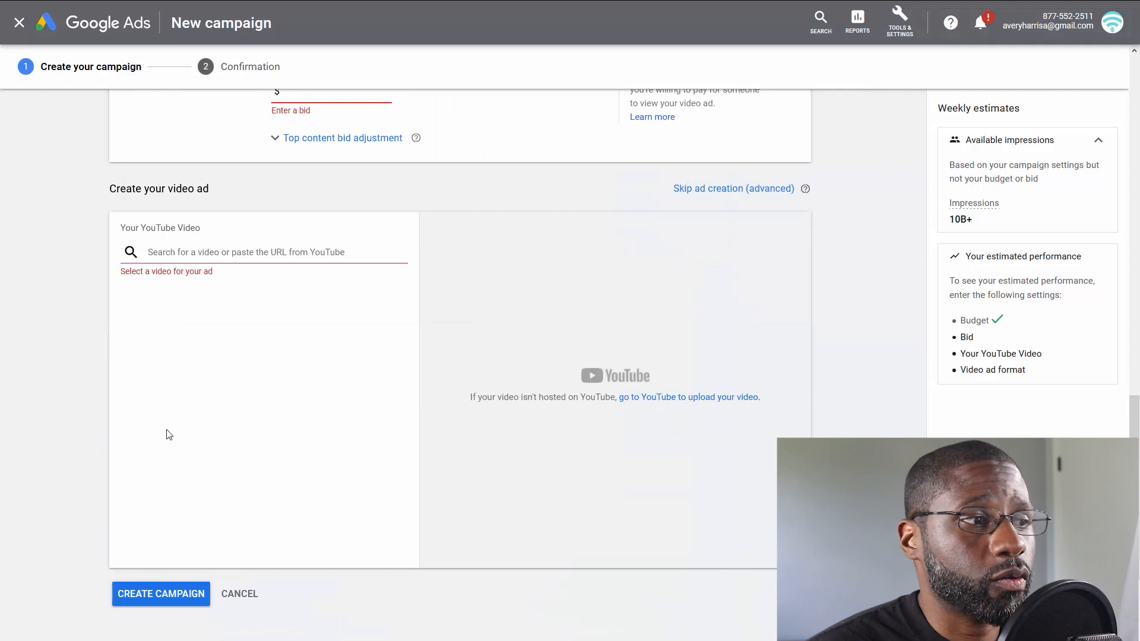
scroll(185, 428, up, 8)
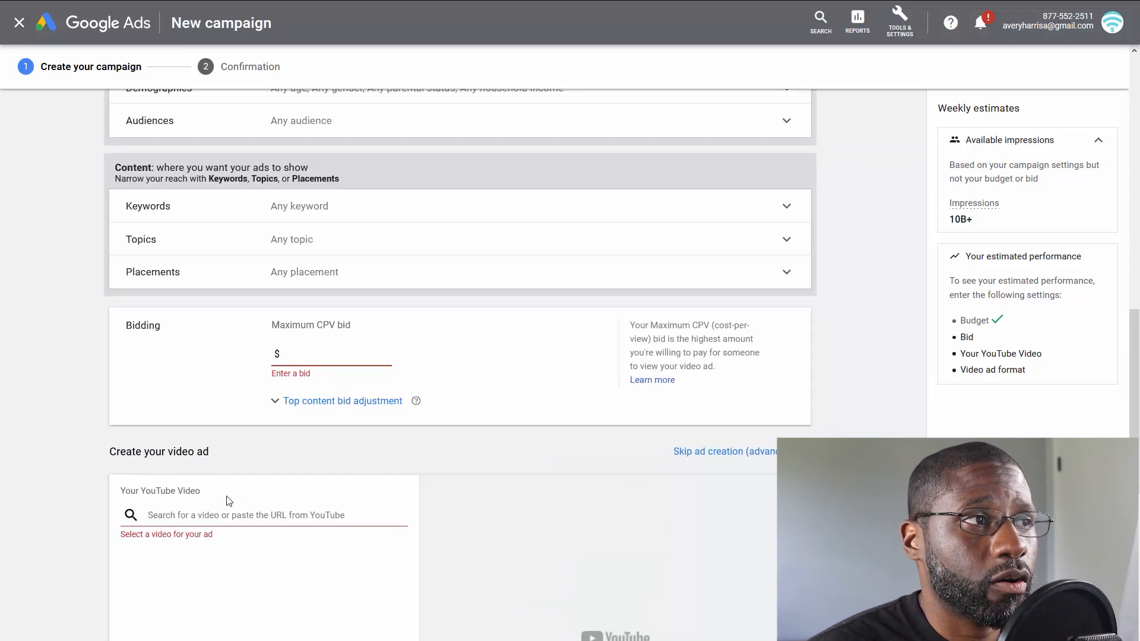
scroll(229, 498, up, 10)
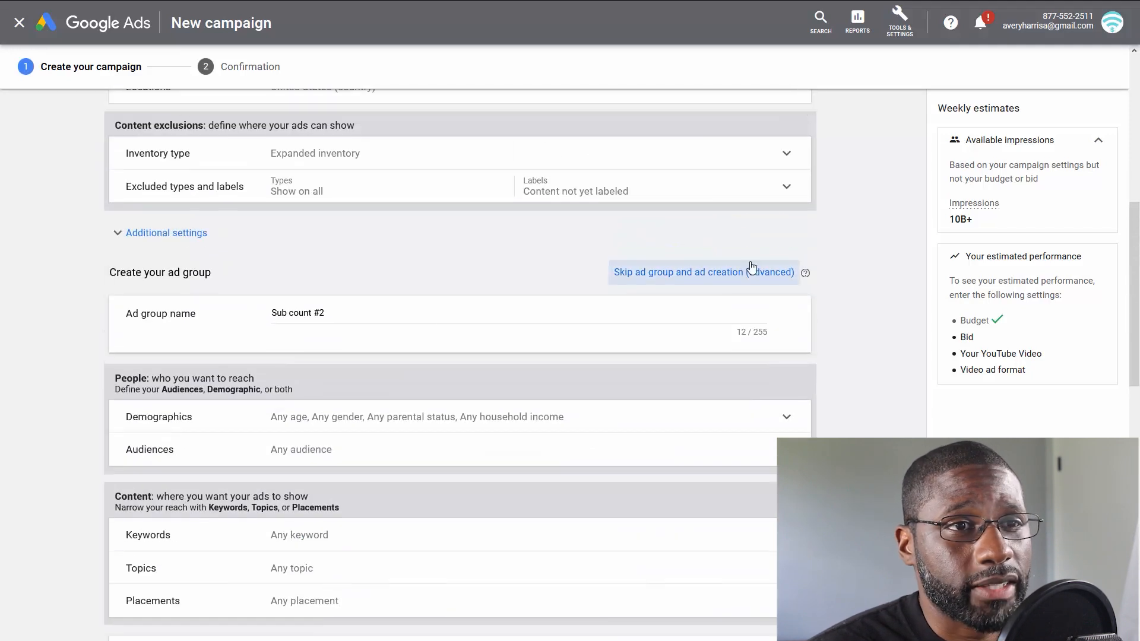
click(748, 273)
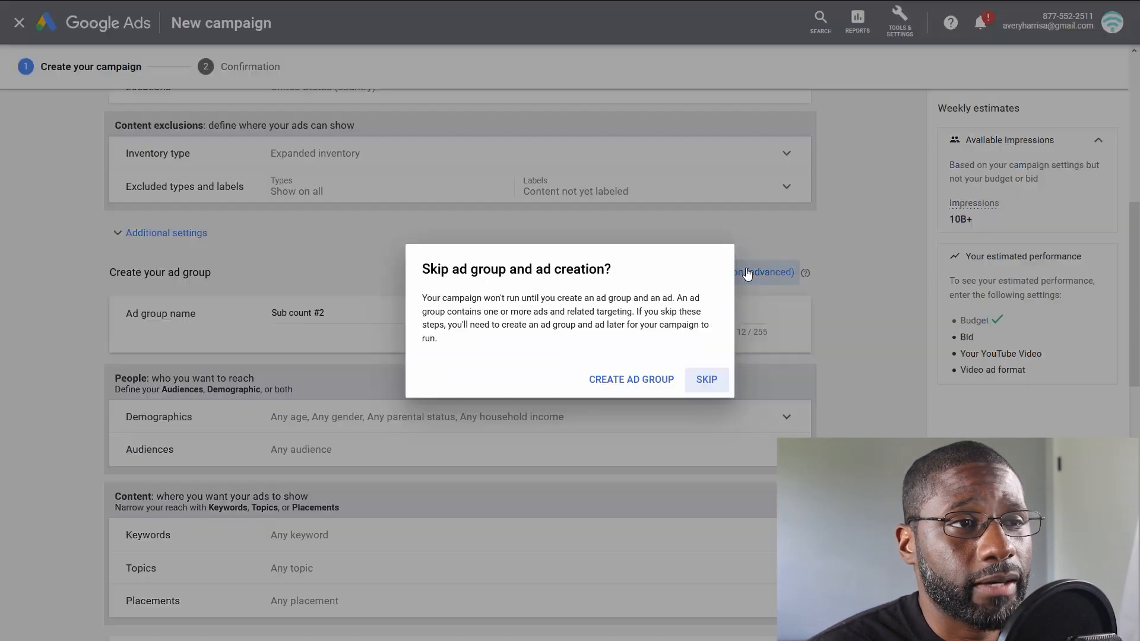
click(706, 381)
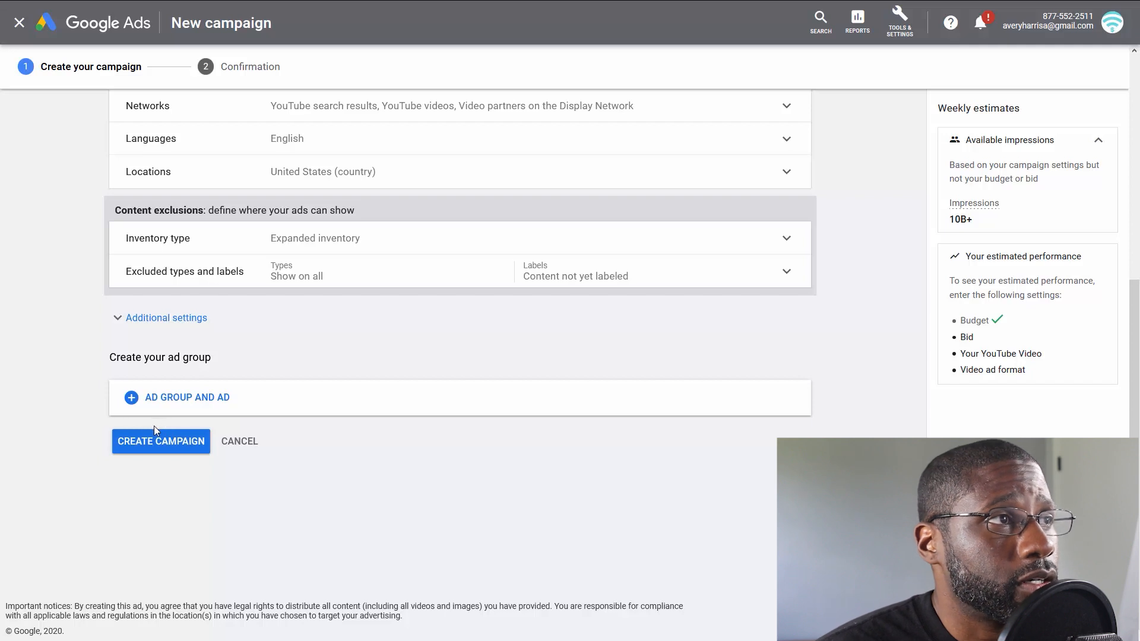
scroll(155, 426, up, 6)
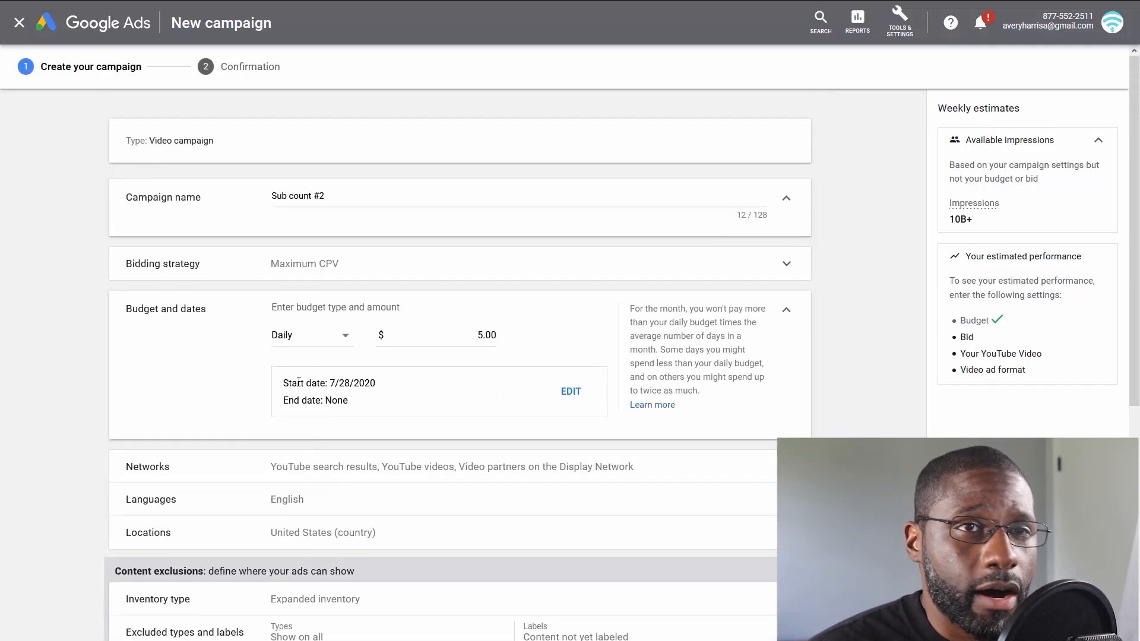